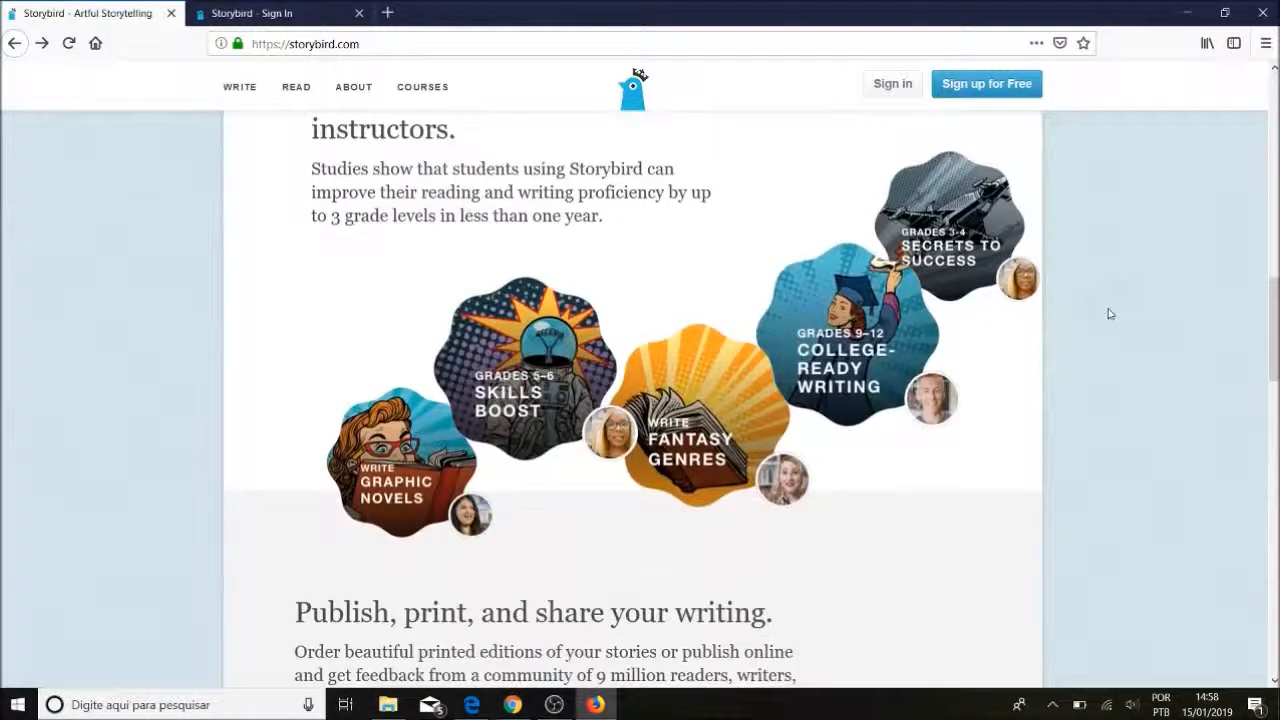
# Open the Read section and look through the featured story, the filters and the Staff Picks
pyautogui.scroll(8, 1108, 320)
pyautogui.scroll(6, 1121, 414)
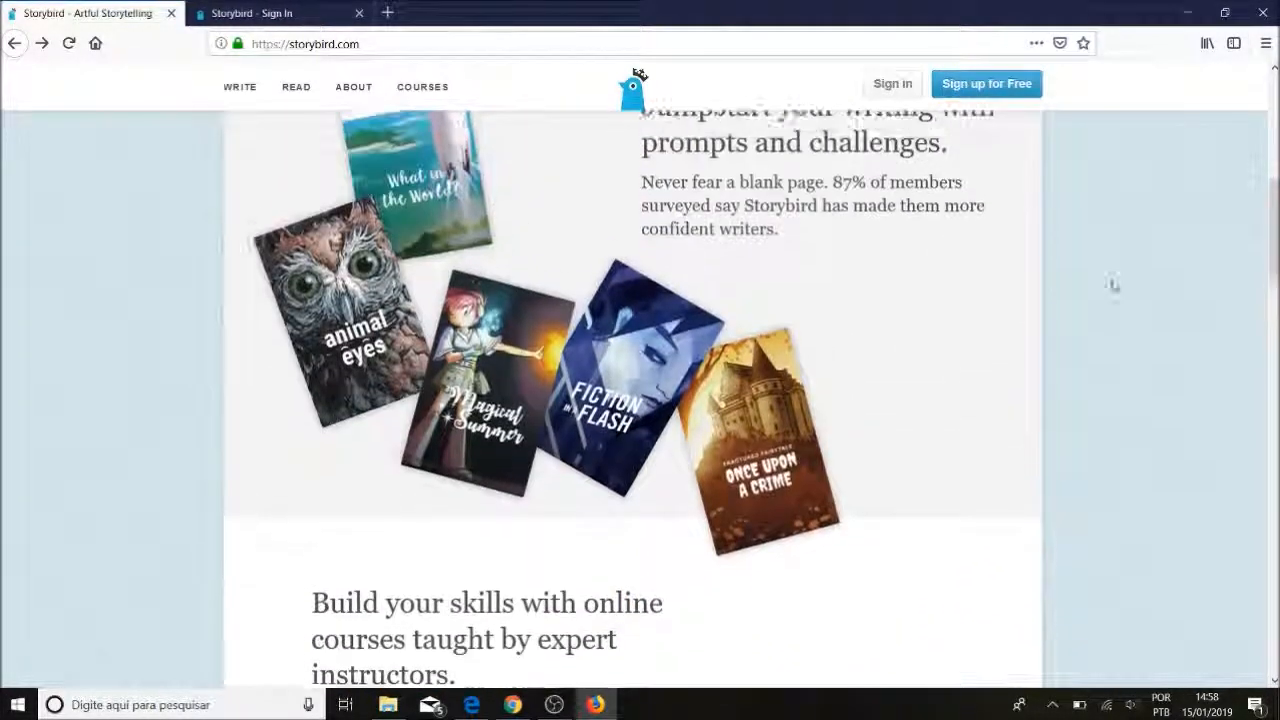
pyautogui.scroll(4, 1133, 431)
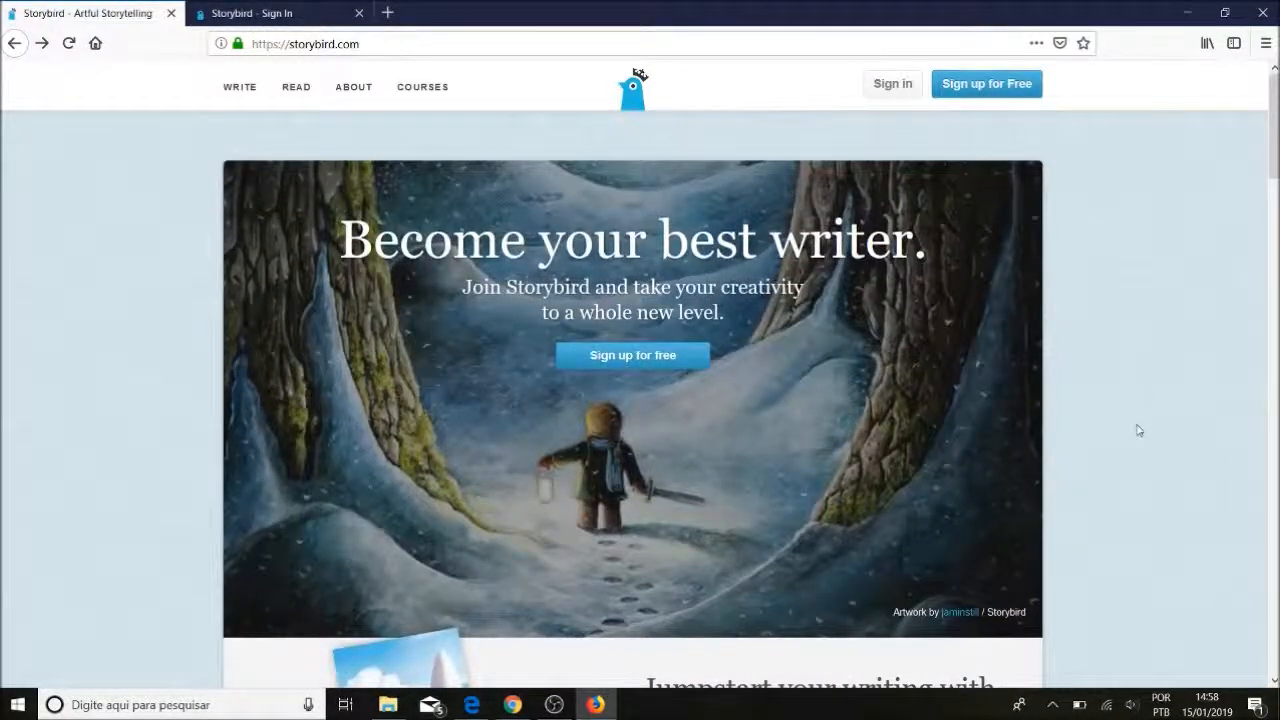
pyautogui.click(297, 88)
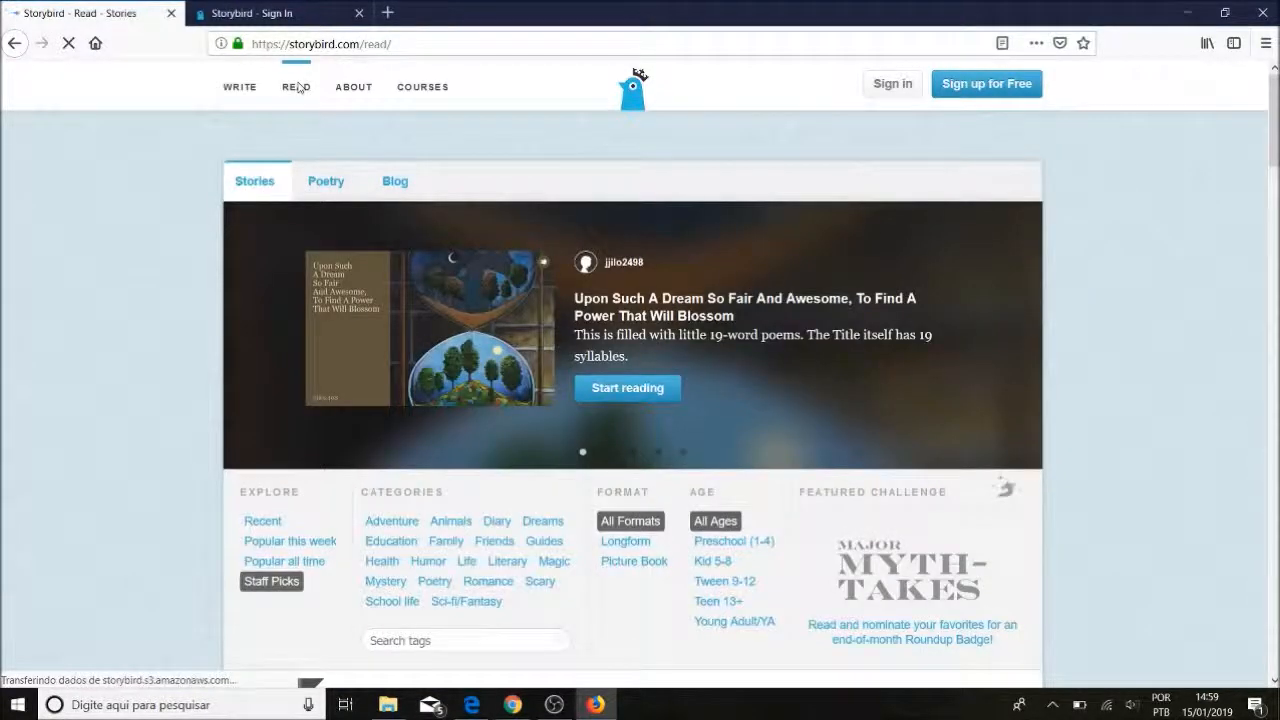
pyautogui.scroll(-5, 1187, 430)
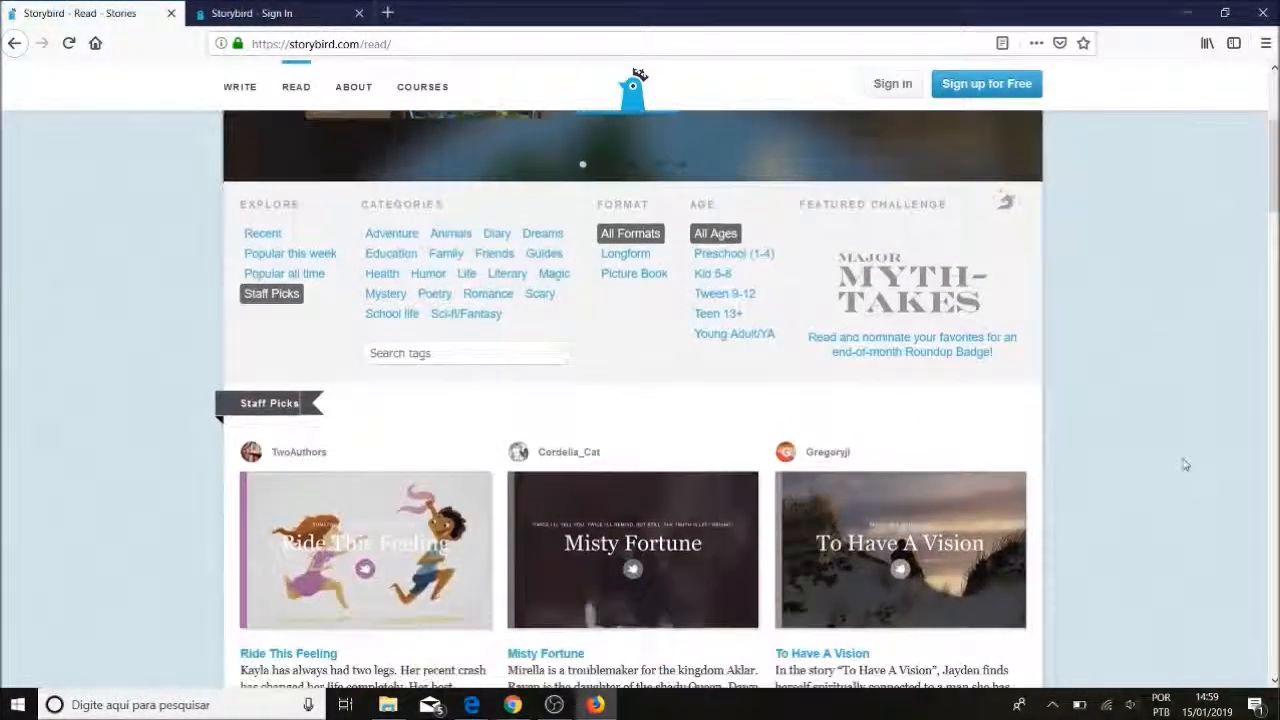
pyautogui.scroll(-1, 1180, 480)
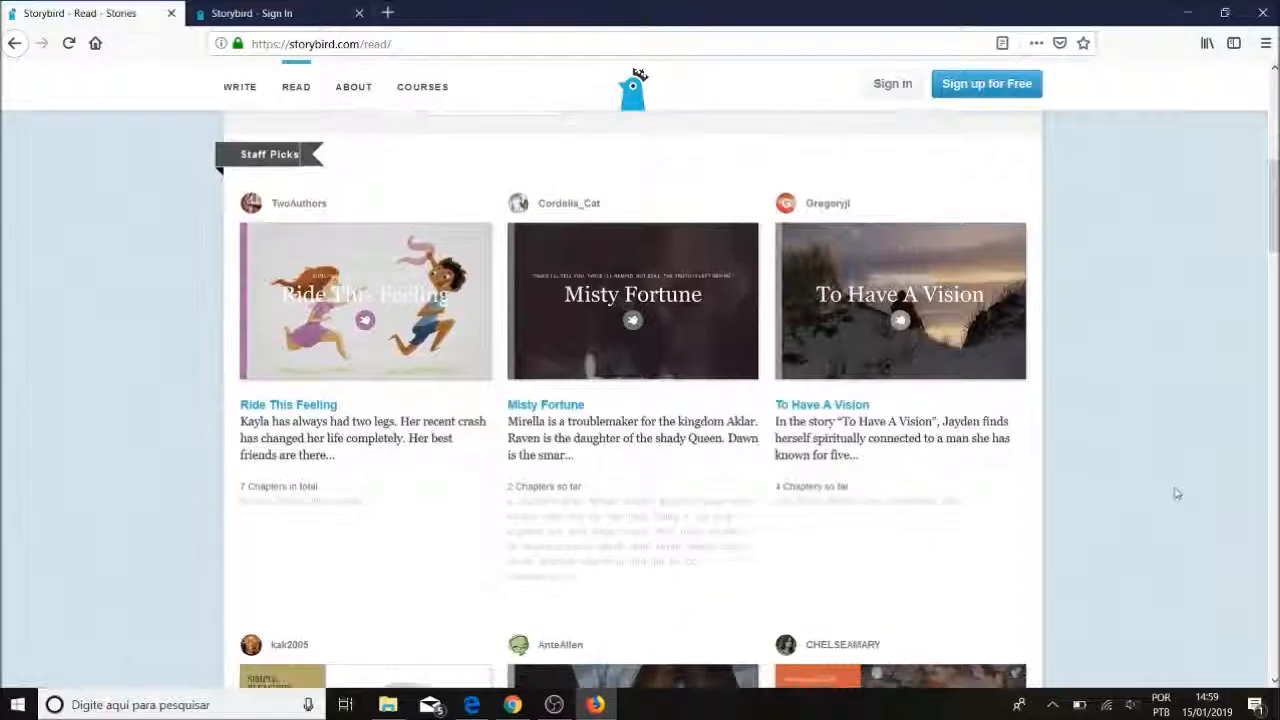
pyautogui.scroll(3, 1173, 518)
pyautogui.scroll(3, 1173, 518)
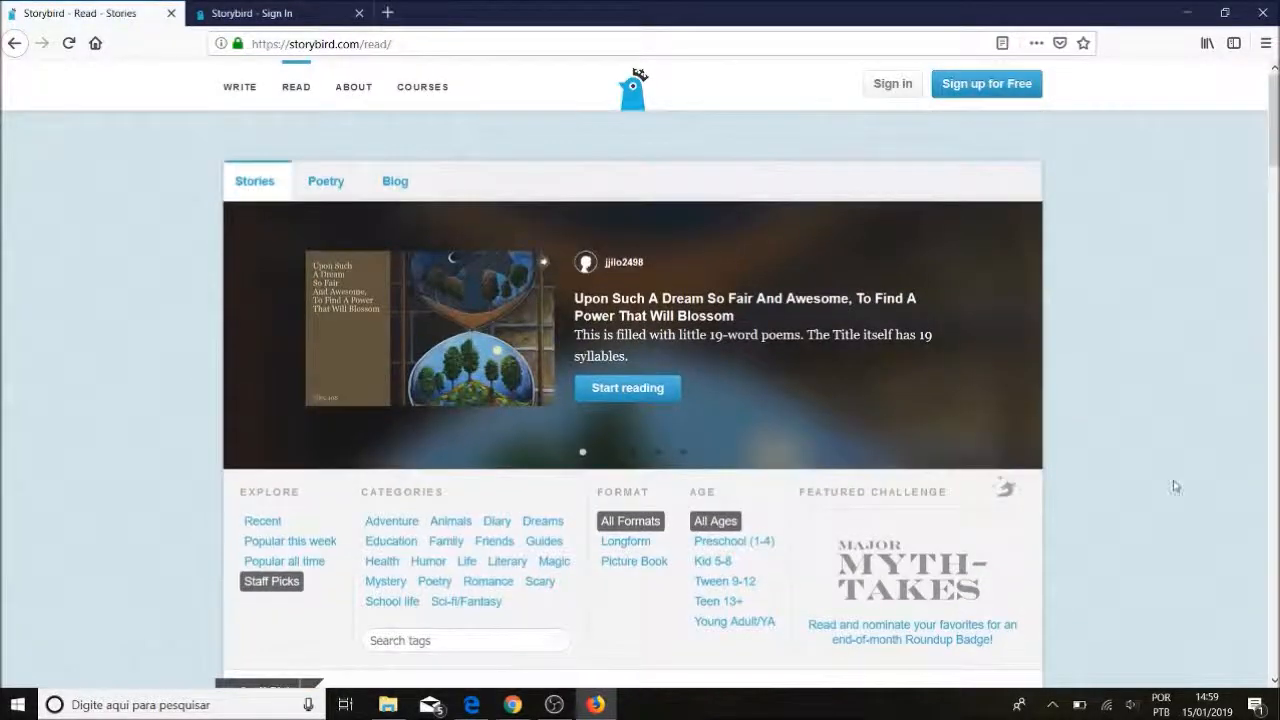
# Open the Courses page and look through the creative and prep courses on offer
pyautogui.click(424, 88)
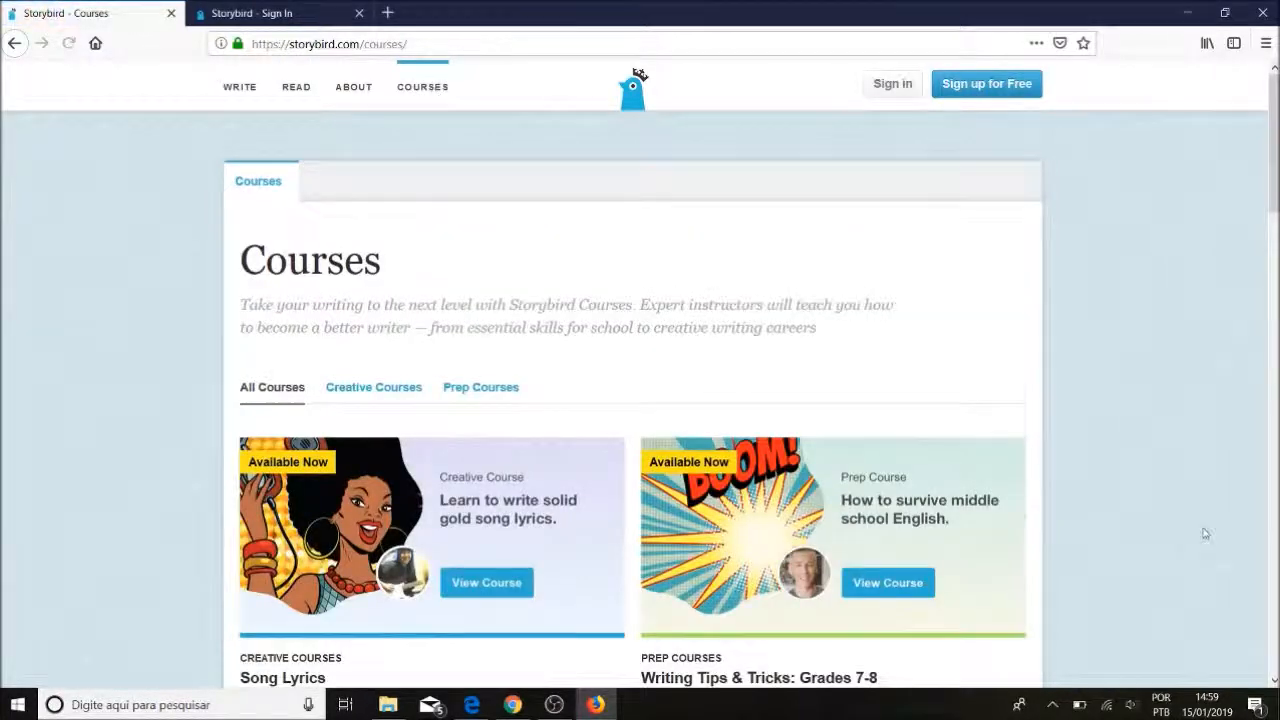
pyautogui.scroll(-3, 1205, 500)
pyautogui.scroll(-7, 1194, 400)
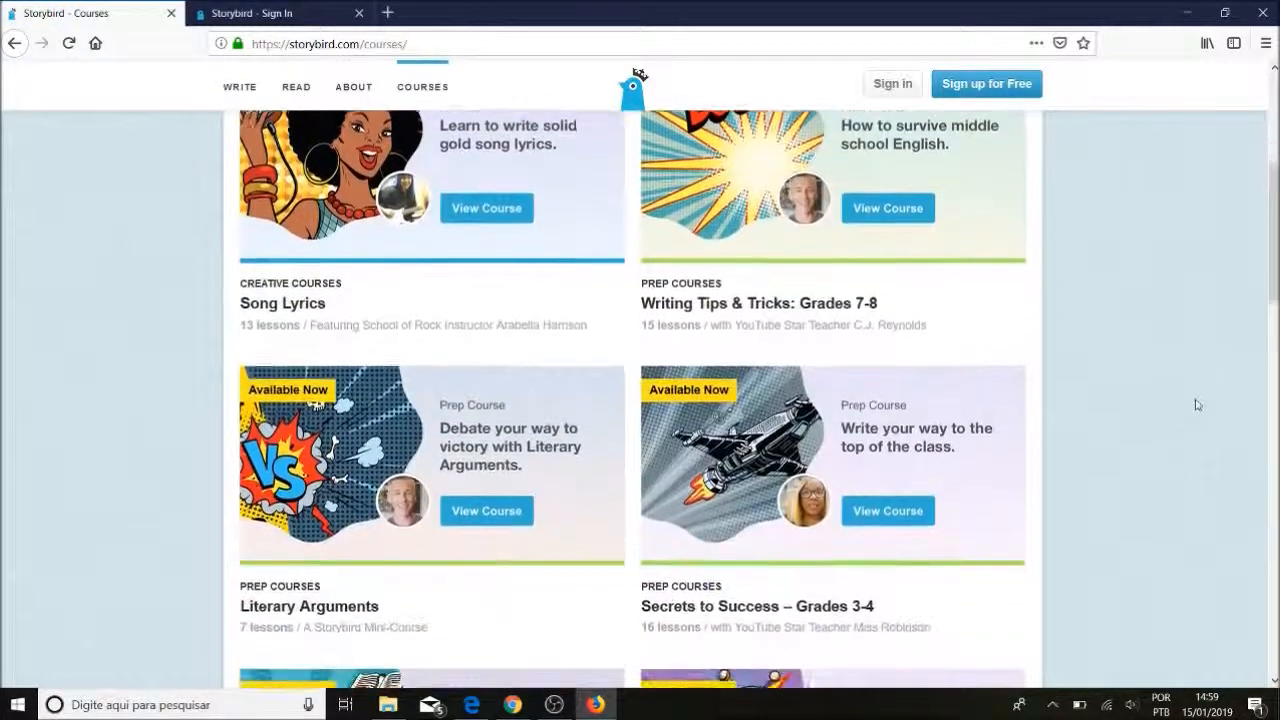
pyautogui.scroll(5, 1182, 529)
pyautogui.scroll(3, 1182, 529)
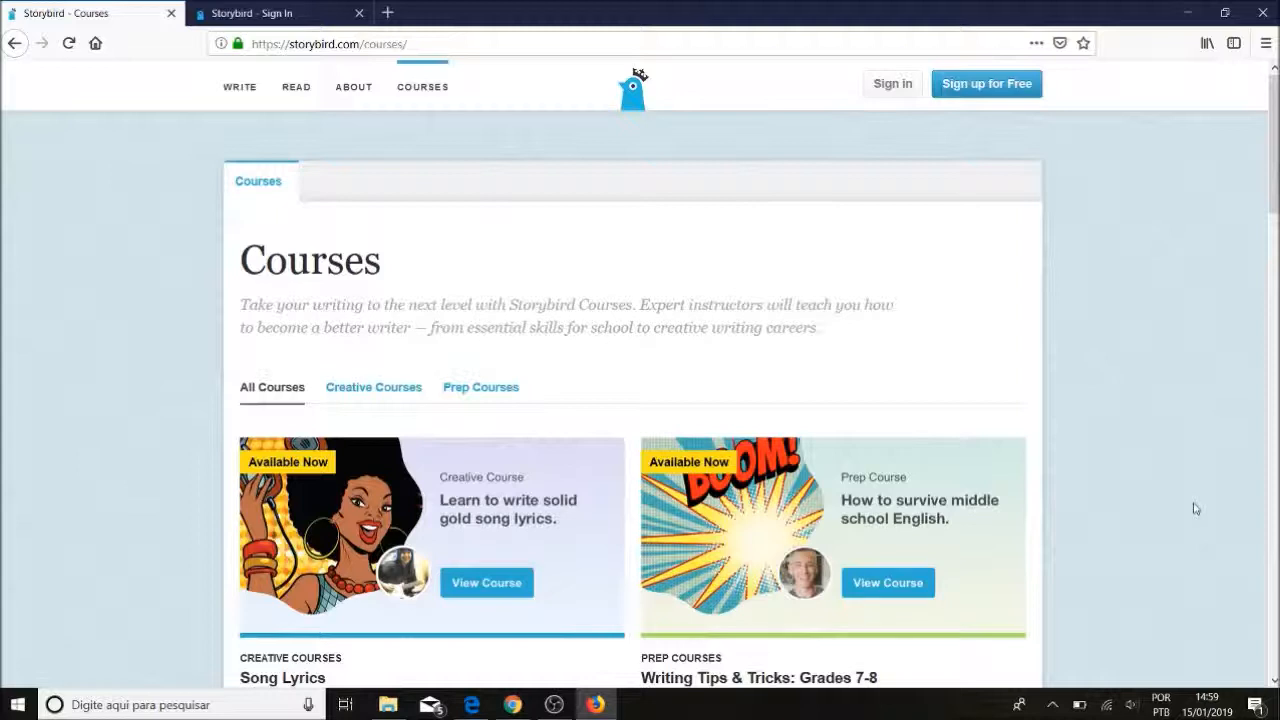
# Open the free sign-up form for an Educator / Teacher account
pyautogui.click(1000, 86)
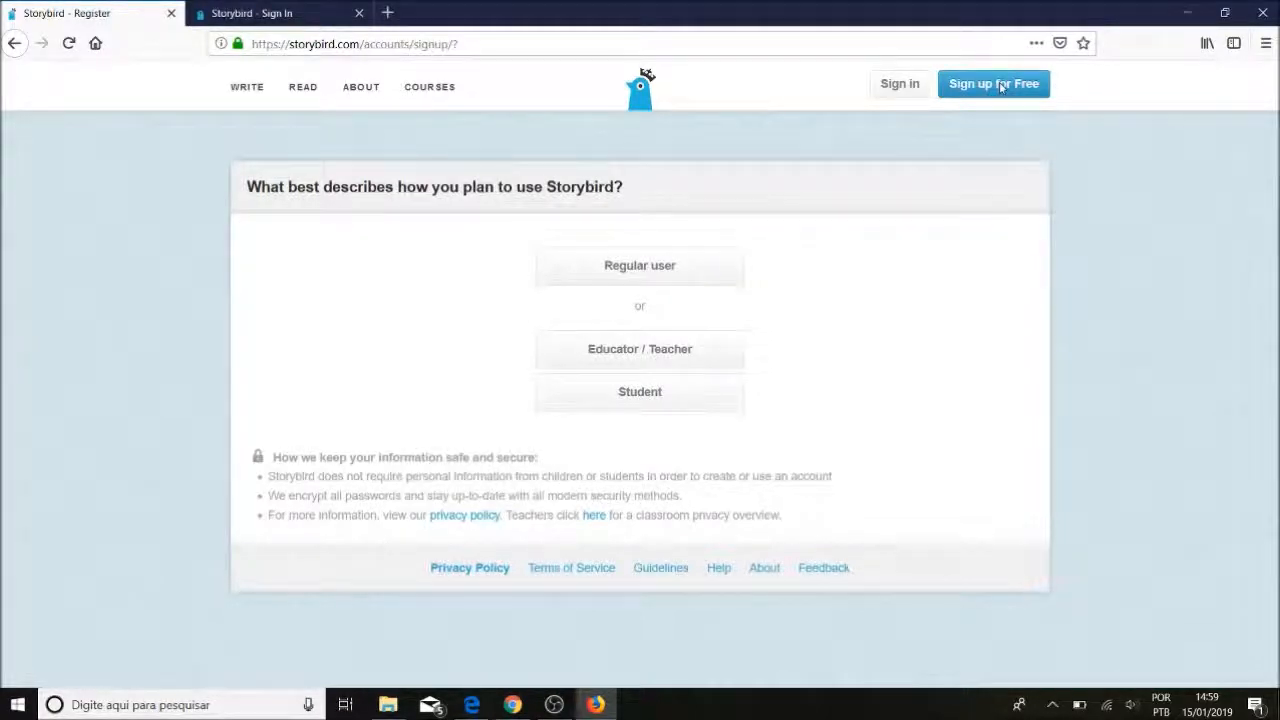
pyautogui.click(705, 357)
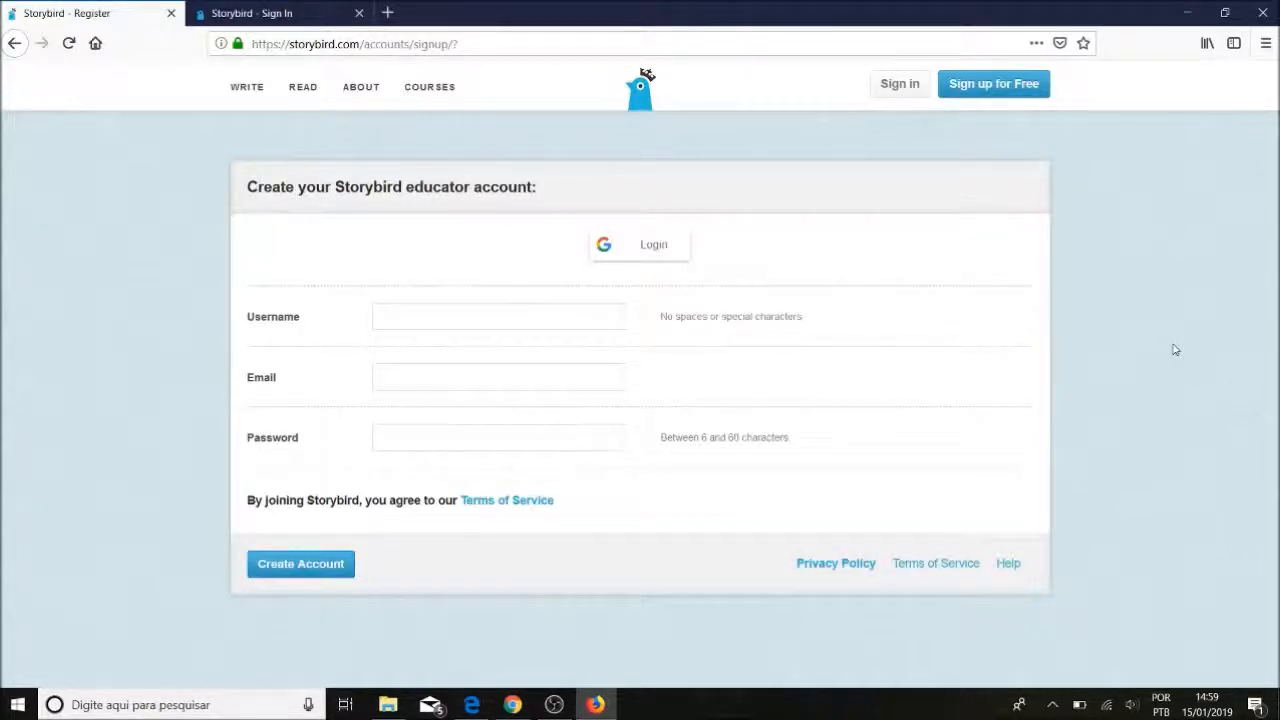
# Switch to the already open sign-in page and sign in with the prefilled account credentials
pyautogui.click(279, 10)
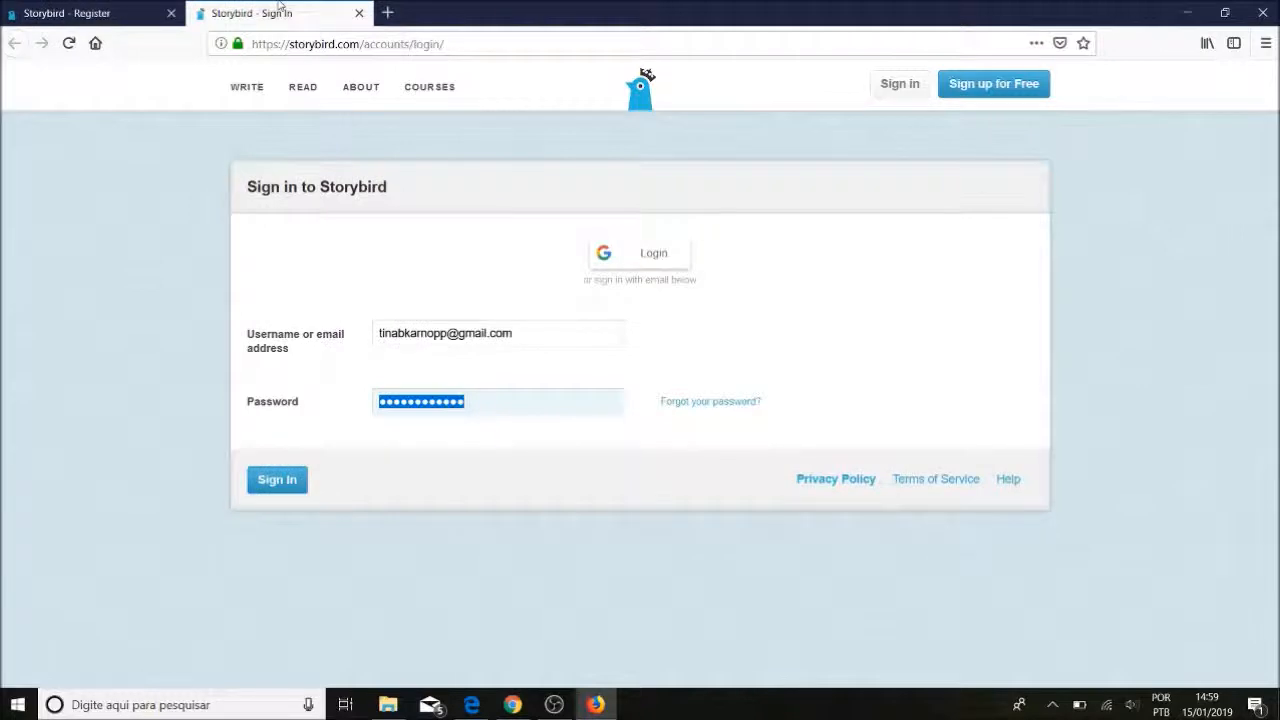
pyautogui.click(277, 479)
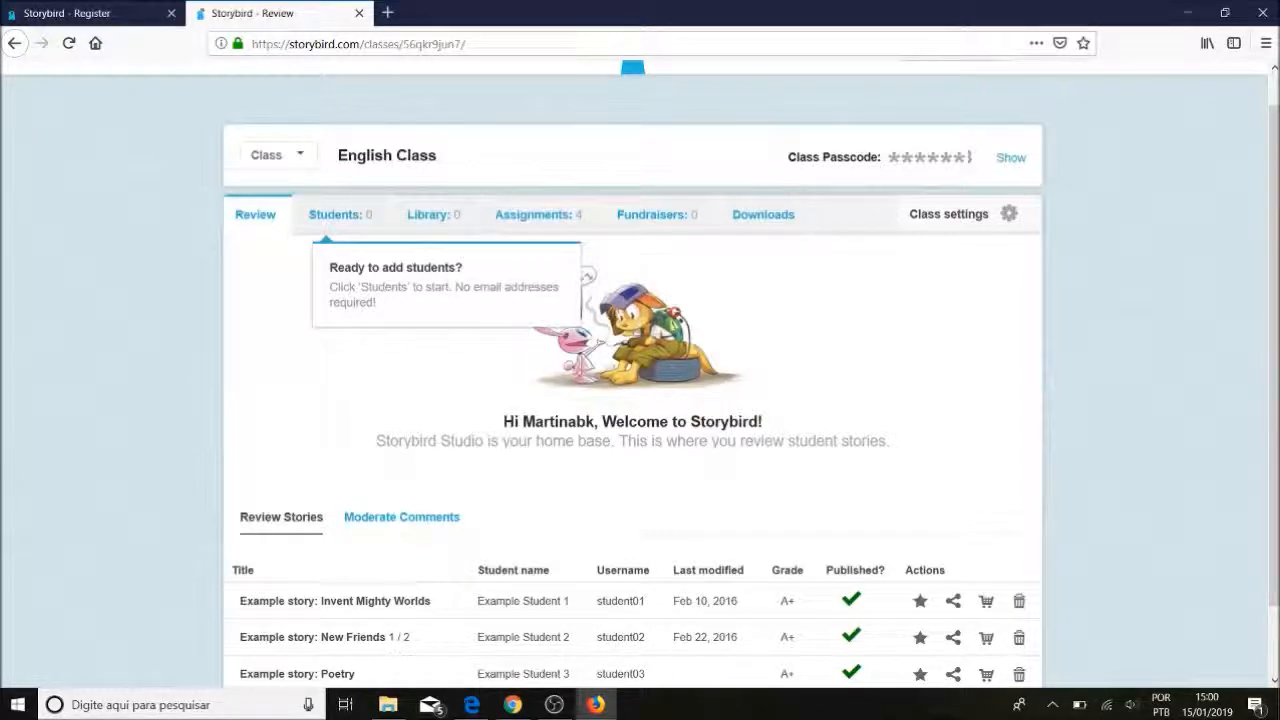
pyautogui.scroll(1, 633, 380)
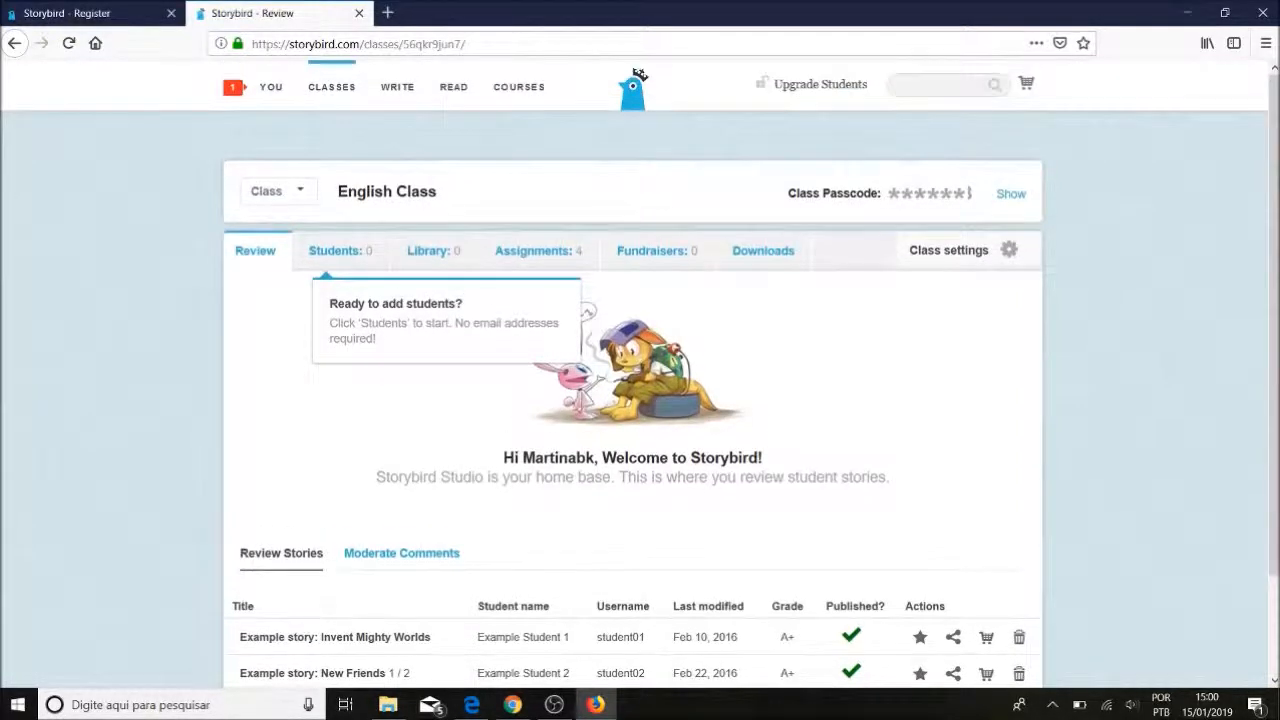
# Start a new piece of writing with art and browse the artwork gallery for a suitable picture
pyautogui.moveTo(397, 87)
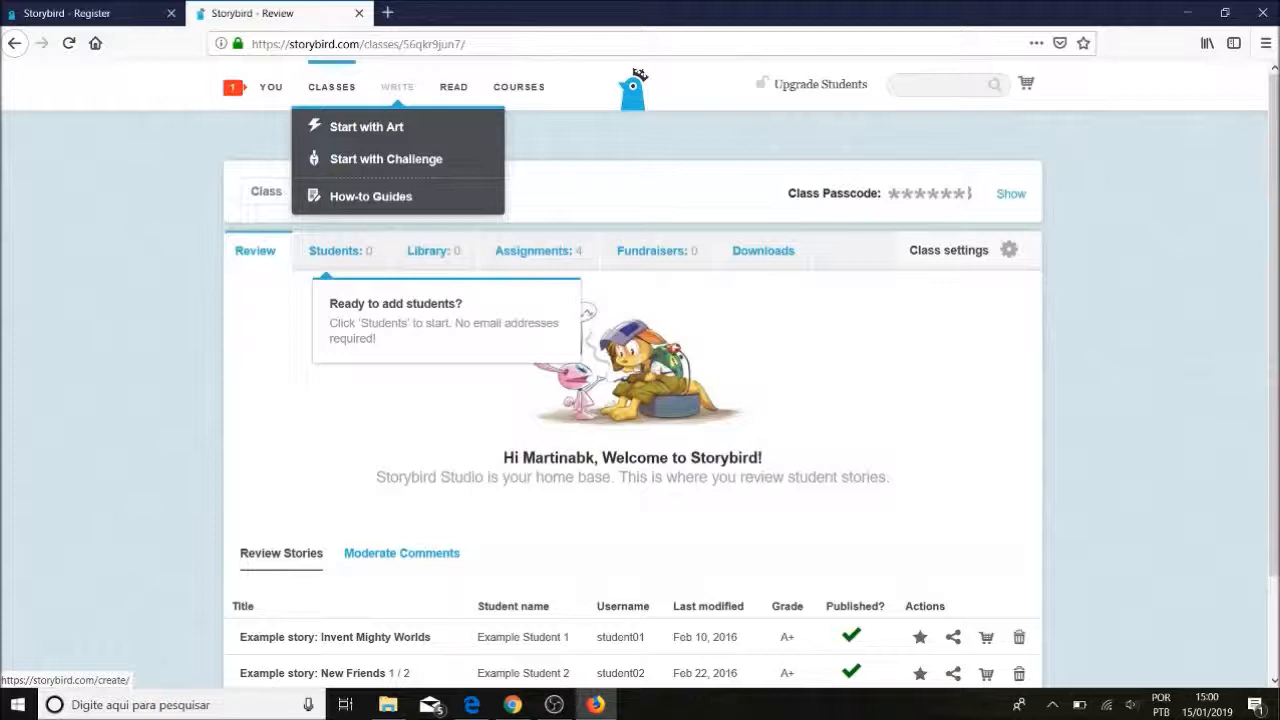
pyautogui.click(366, 127)
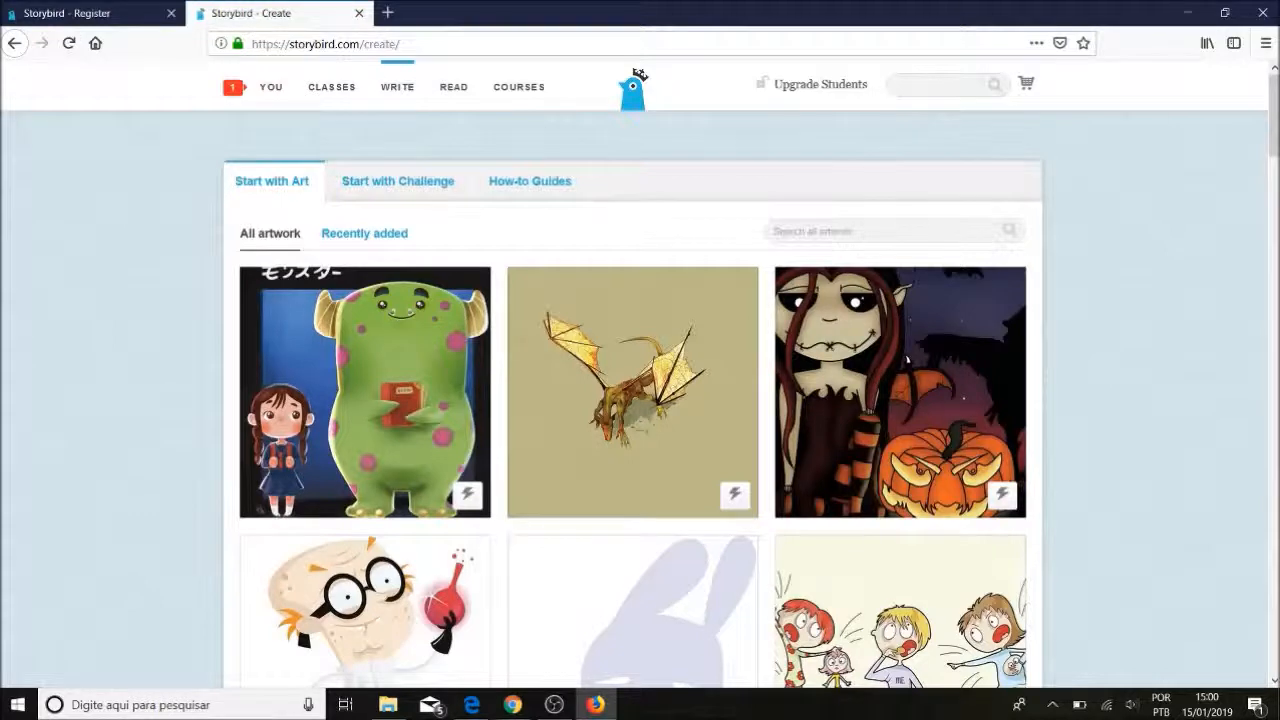
pyautogui.scroll(-5, 907, 358)
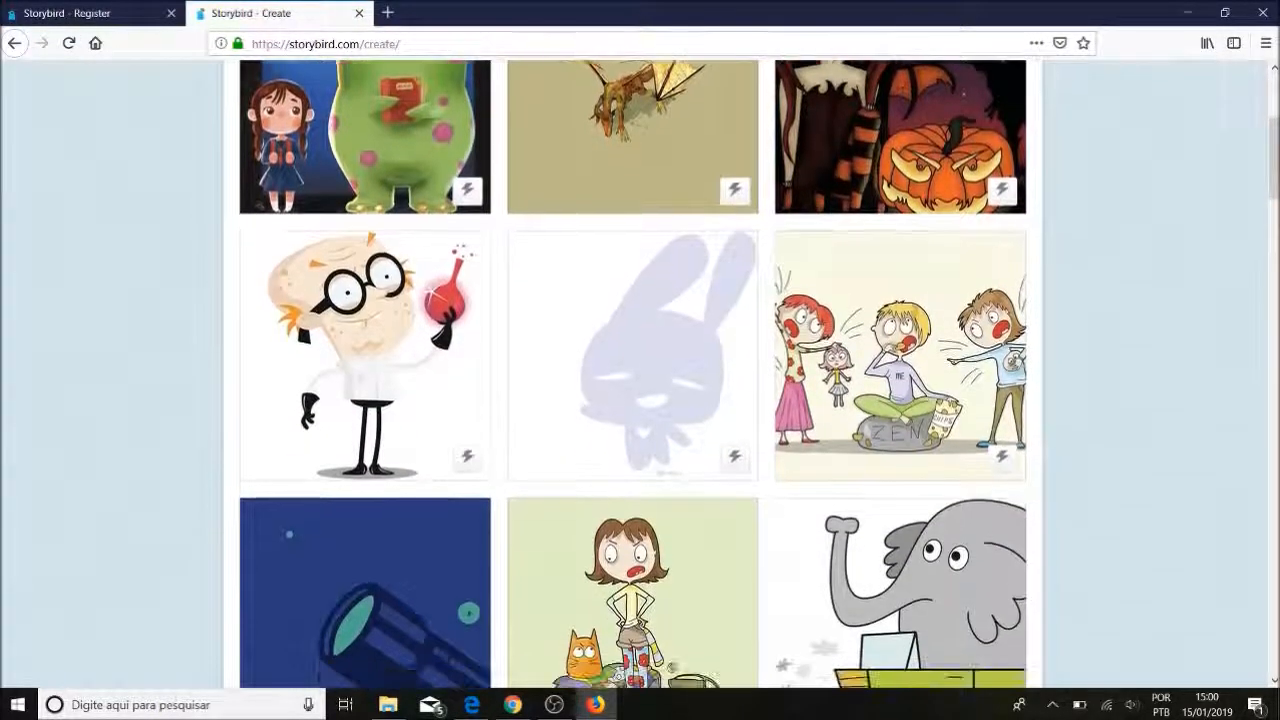
pyautogui.scroll(5, 640, 372)
pyautogui.scroll(-7, 640, 372)
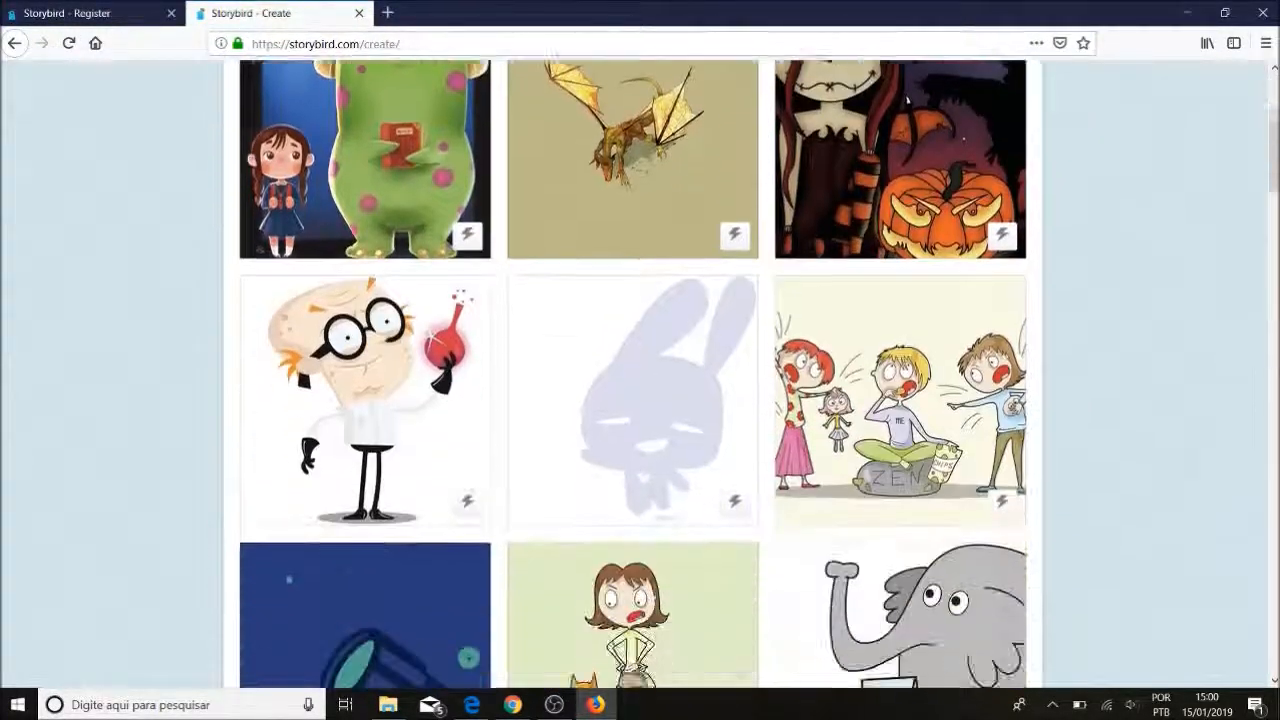
pyautogui.scroll(-2, 640, 372)
pyautogui.scroll(1, 640, 372)
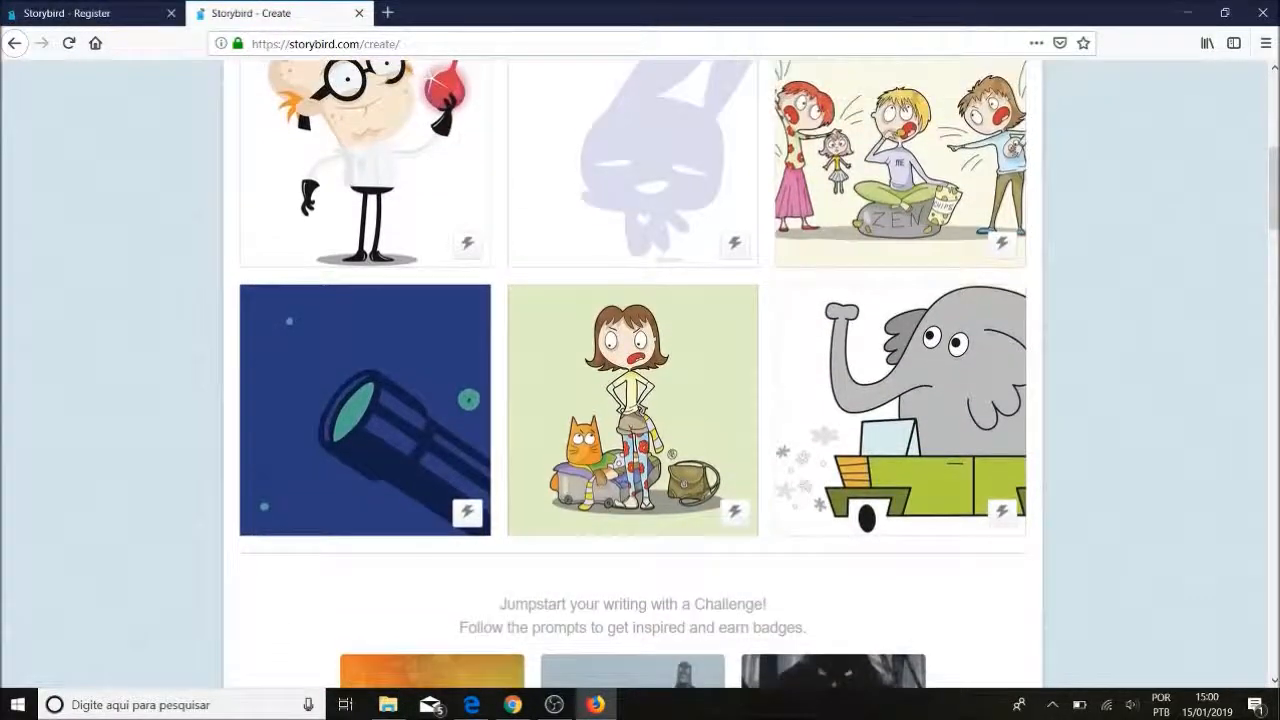
# Choose the artwork "Necessary stuff" and use it for a Longform Book
pyautogui.click(633, 410)
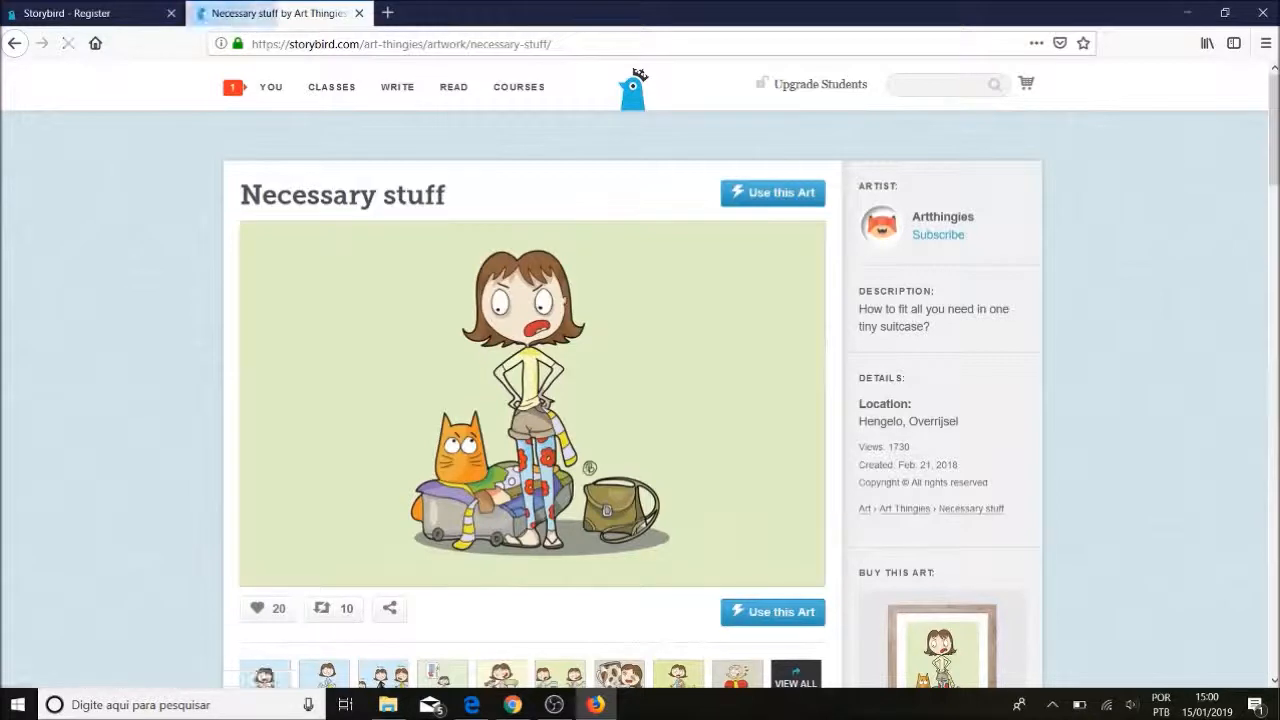
pyautogui.click(773, 192)
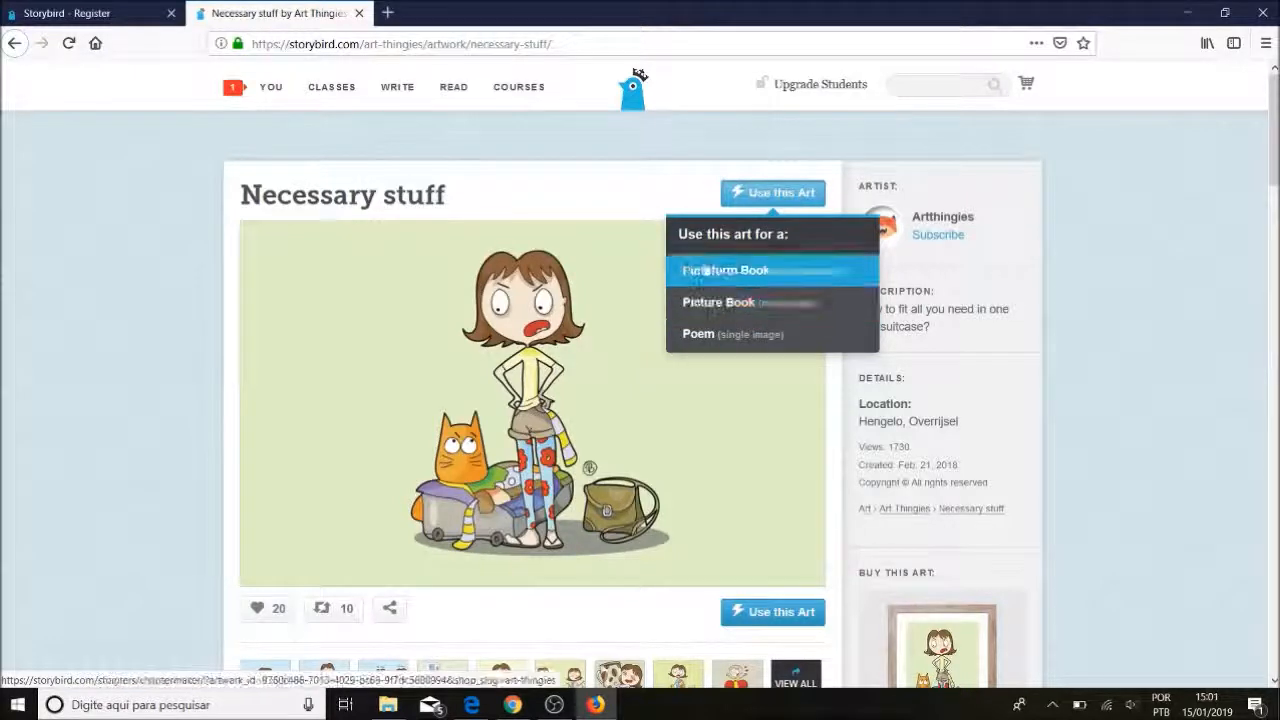
pyautogui.click(705, 270)
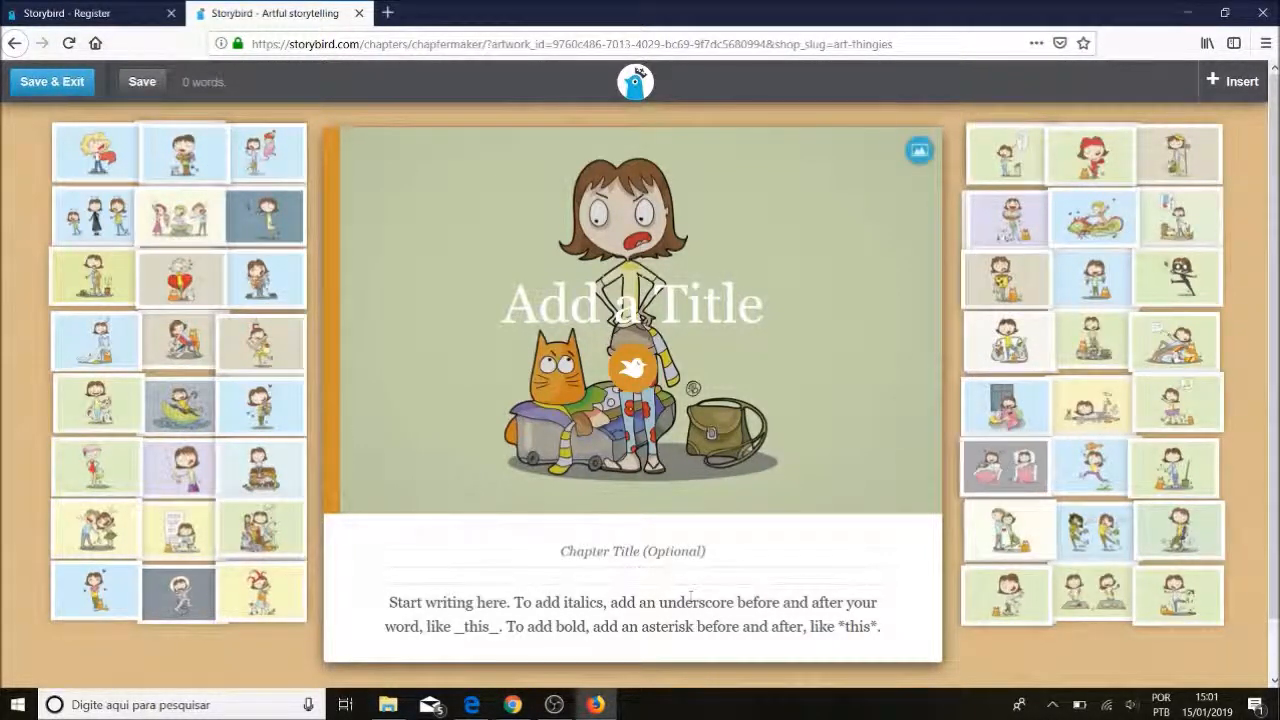
# Enter "The girl and the cat" as the chapter title
pyautogui.click(572, 557)
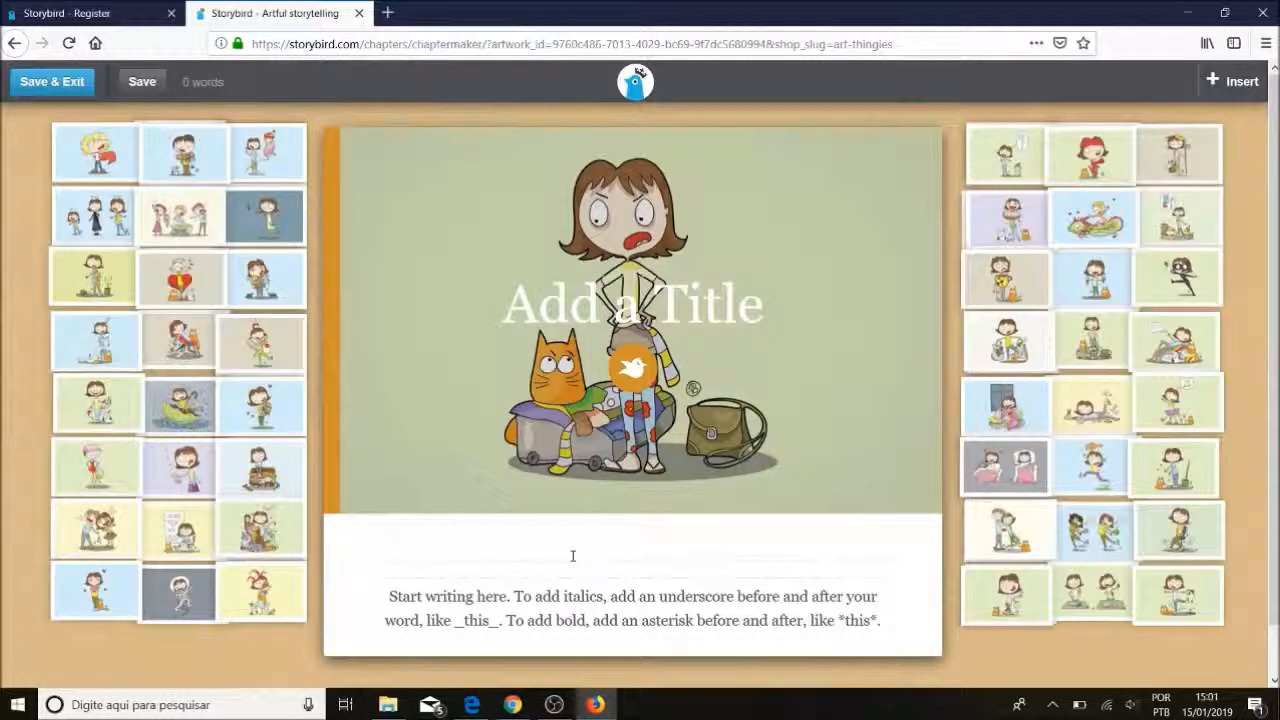
pyautogui.write('m')
pyautogui.press('BackSpace')
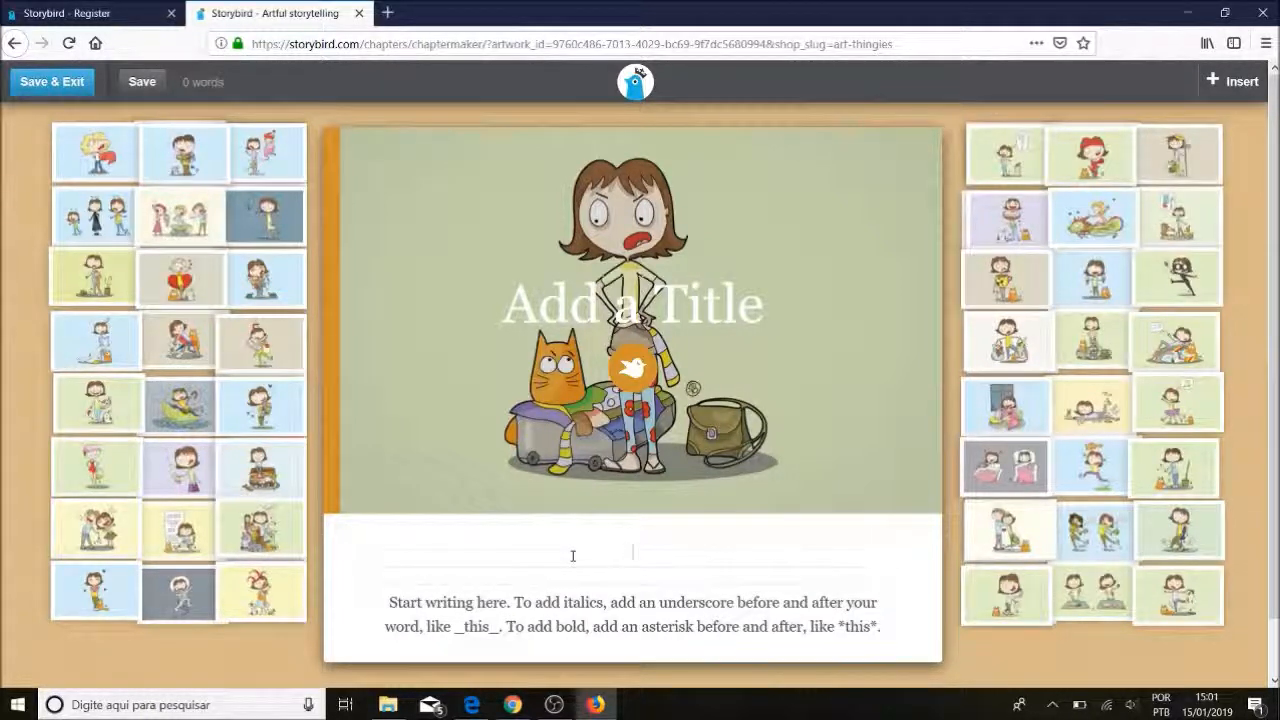
pyautogui.write('The gir')
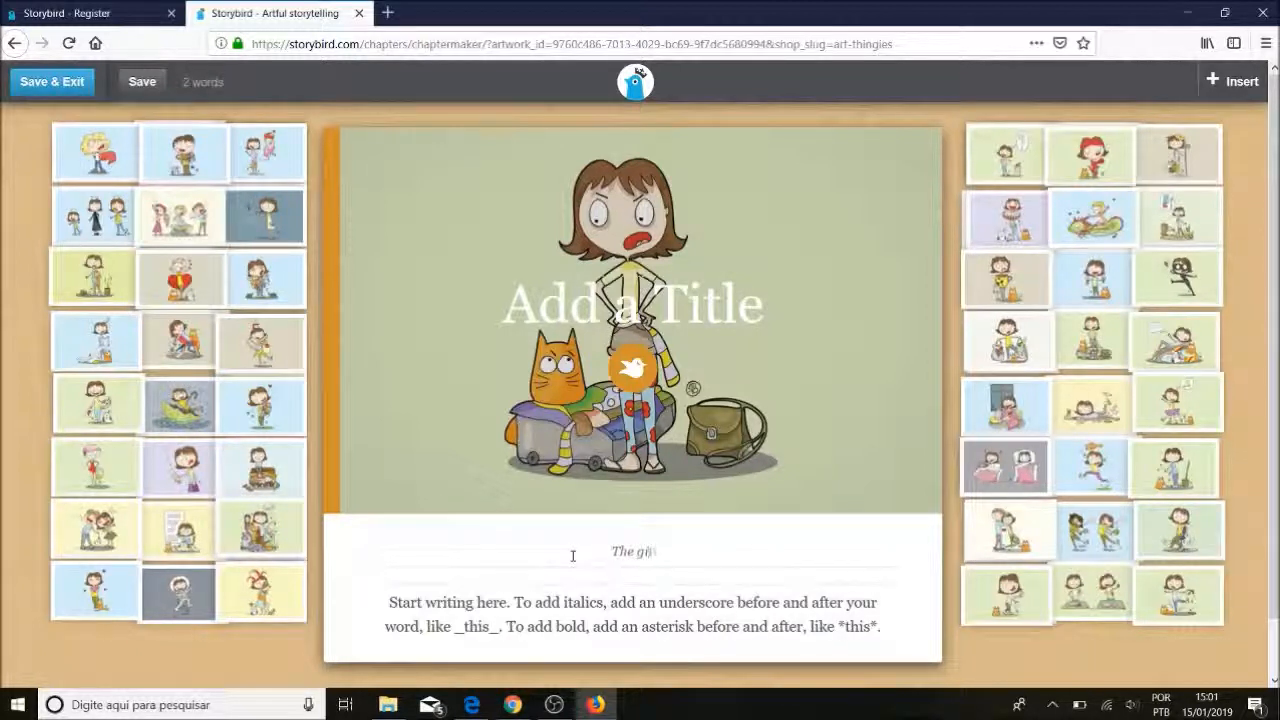
pyautogui.write('l and the cat')
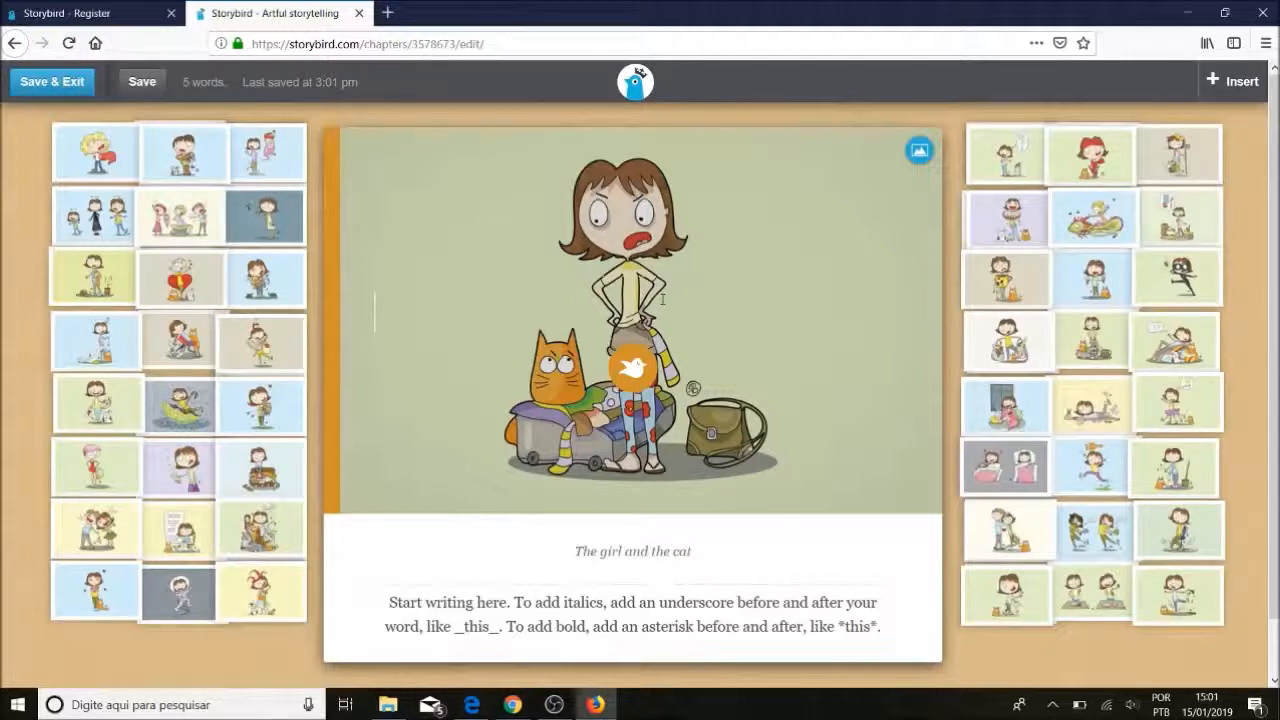
# Give the book the title "Cats and summer vacation" on its cover
pyautogui.write('Cat')
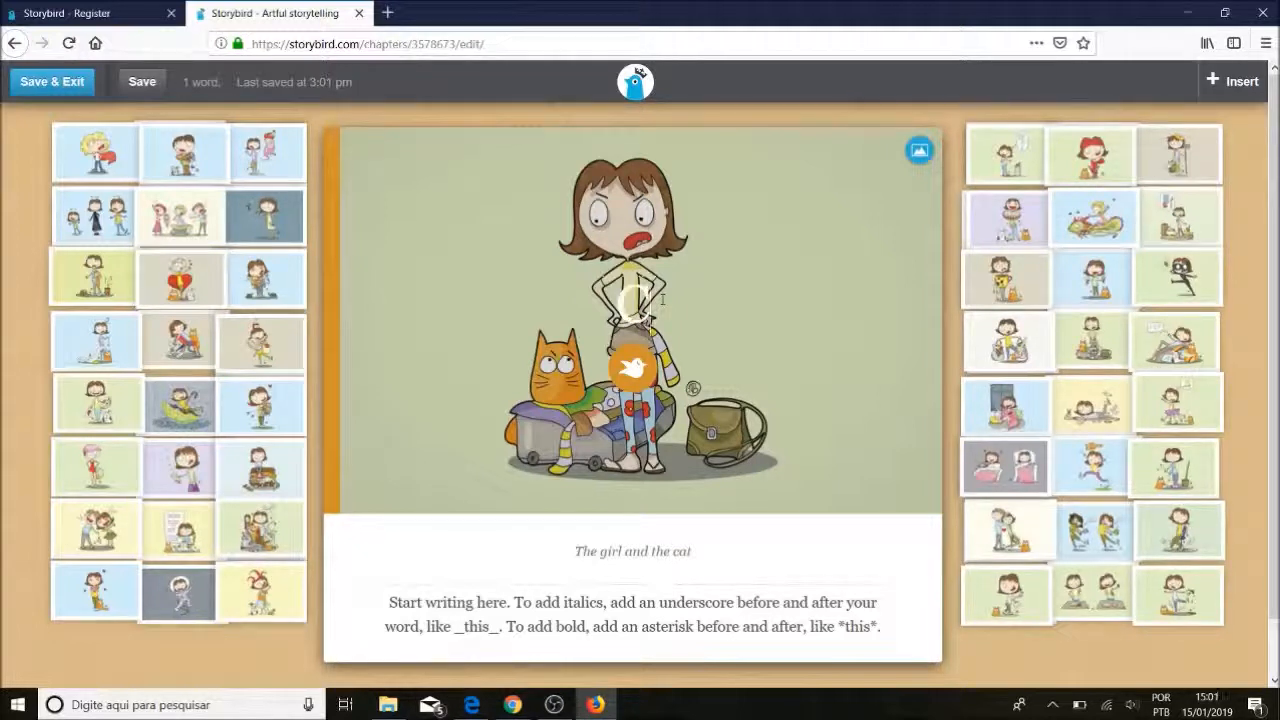
pyautogui.write('s and')
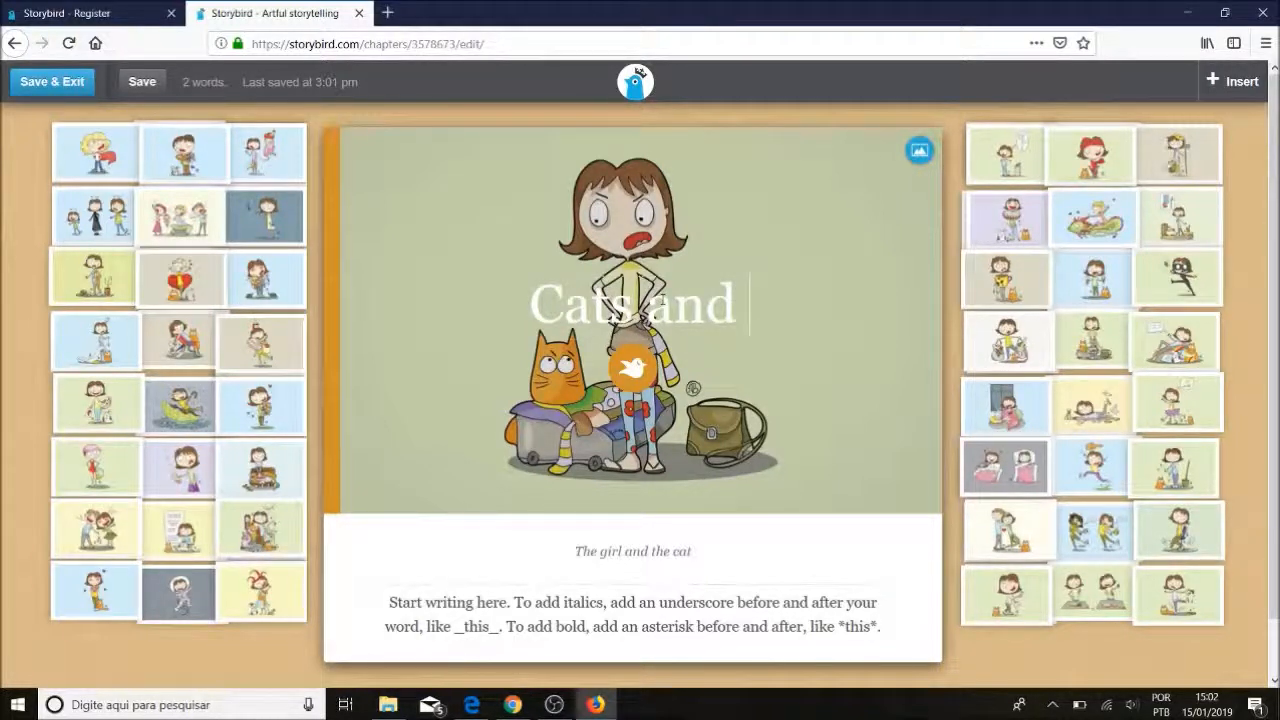
pyautogui.write(' vac')
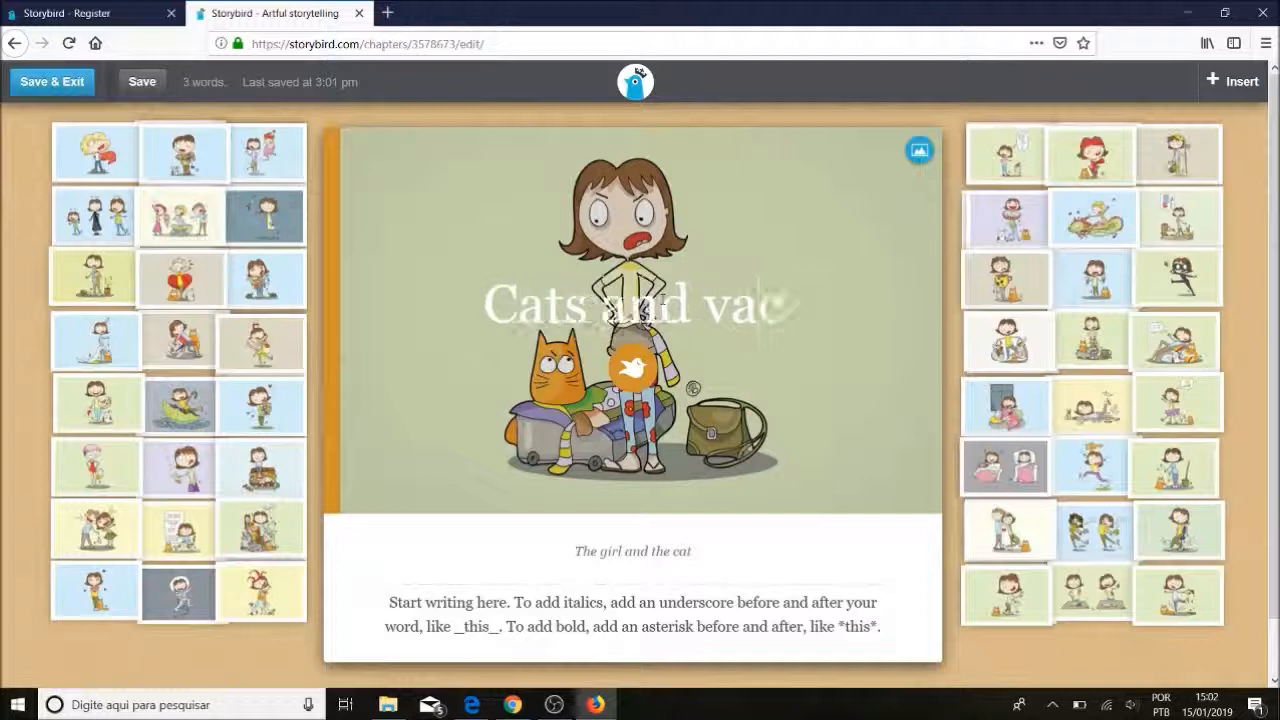
pyautogui.press('BackSpace')
pyautogui.press('BackSpace')
pyautogui.press('BackSpace')
pyautogui.write('summer vacation')
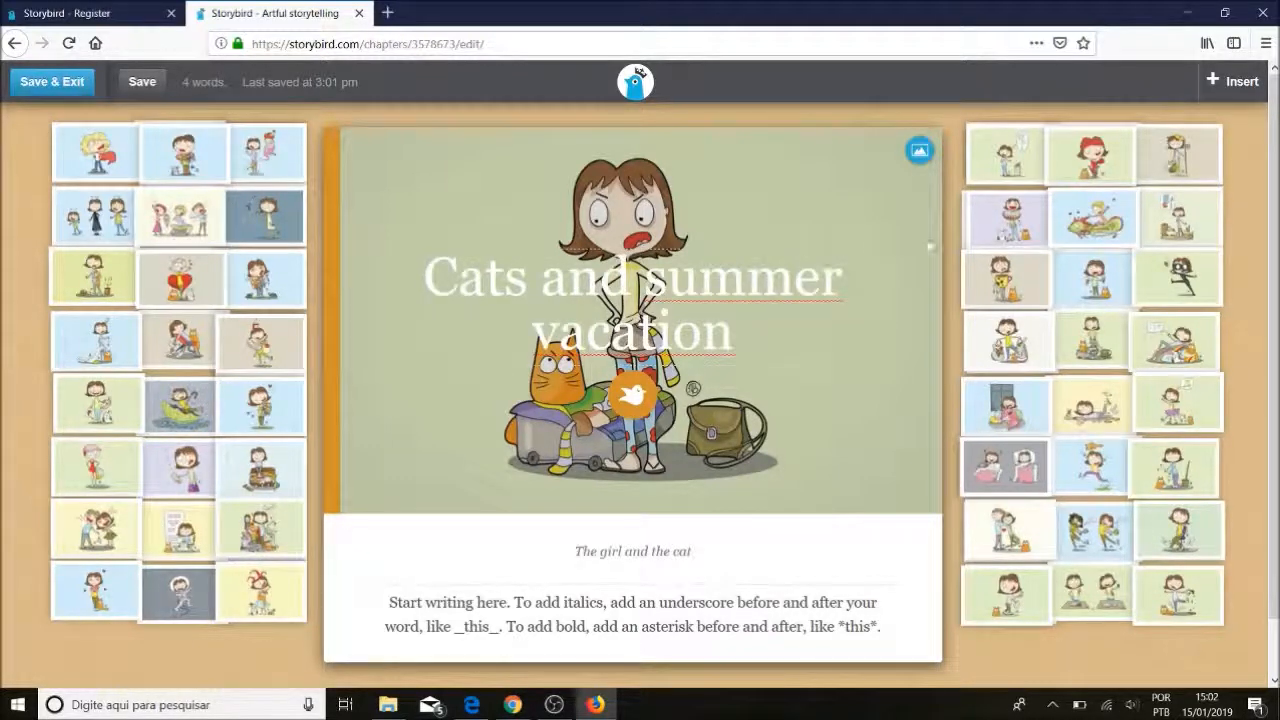
# View the alternative cover images and keep the current artwork
pyautogui.click(902, 225)
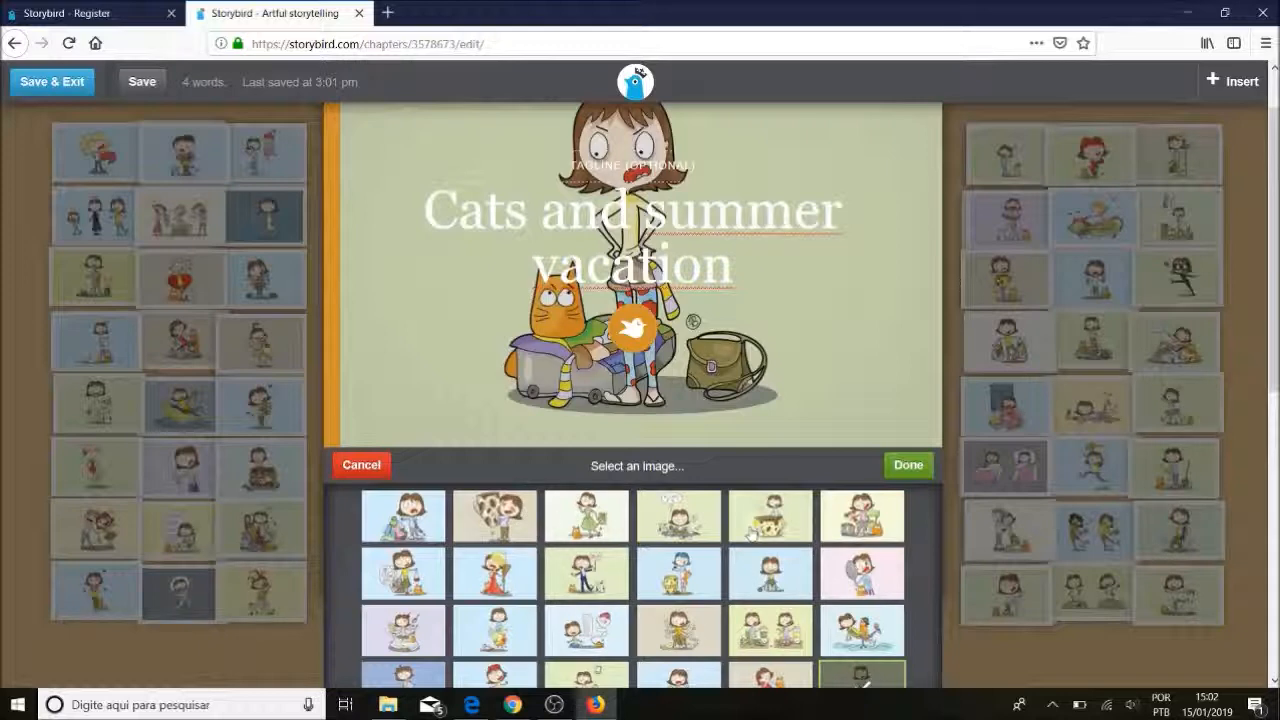
pyautogui.click(912, 464)
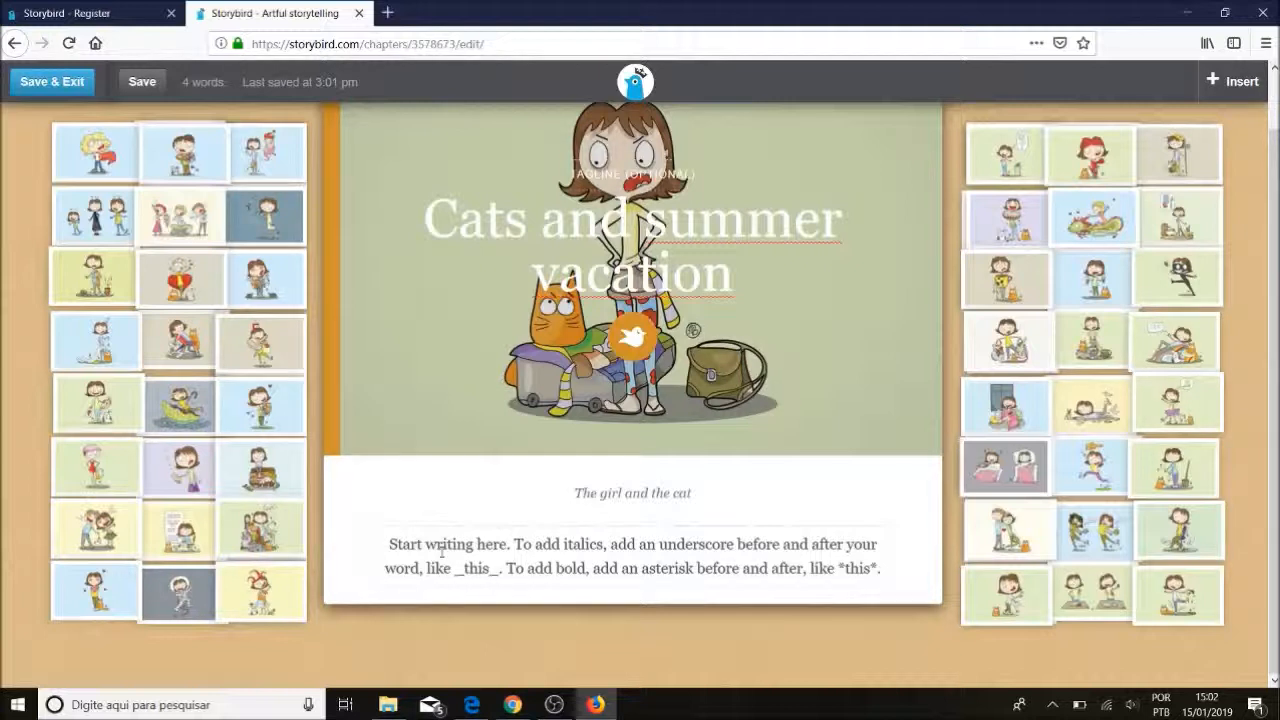
pyautogui.click(441, 550)
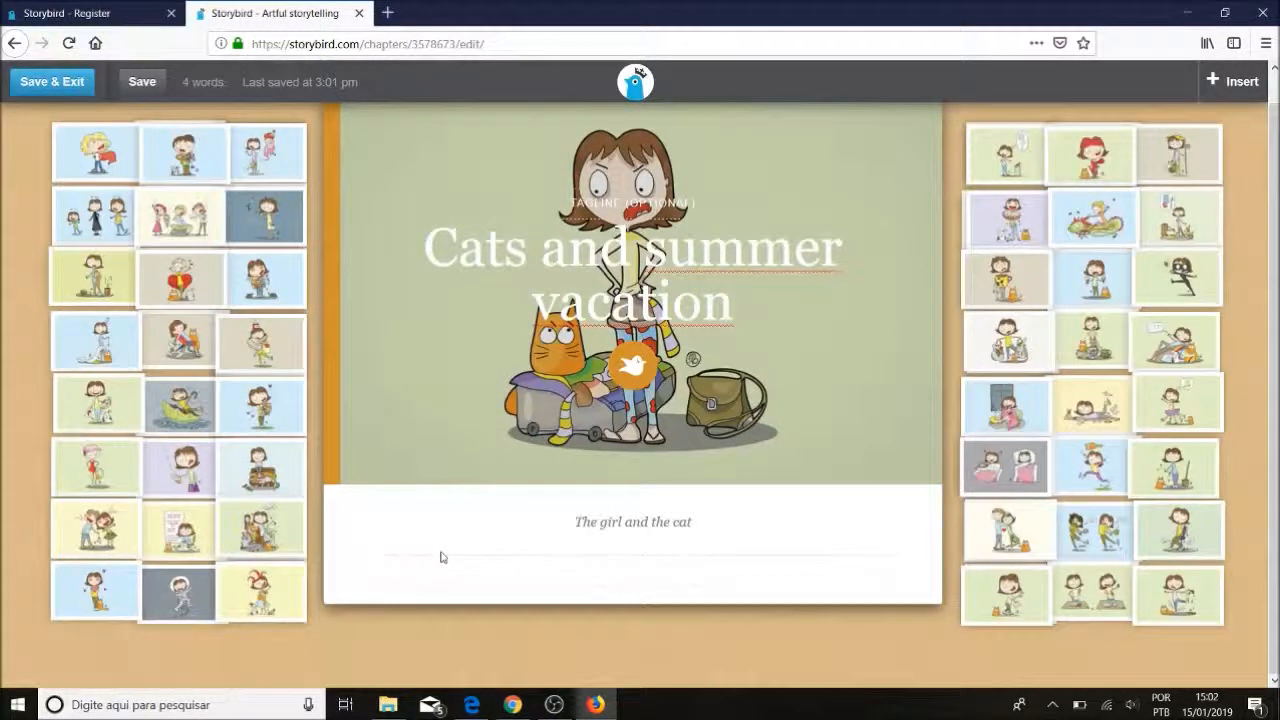
pyautogui.write('on')
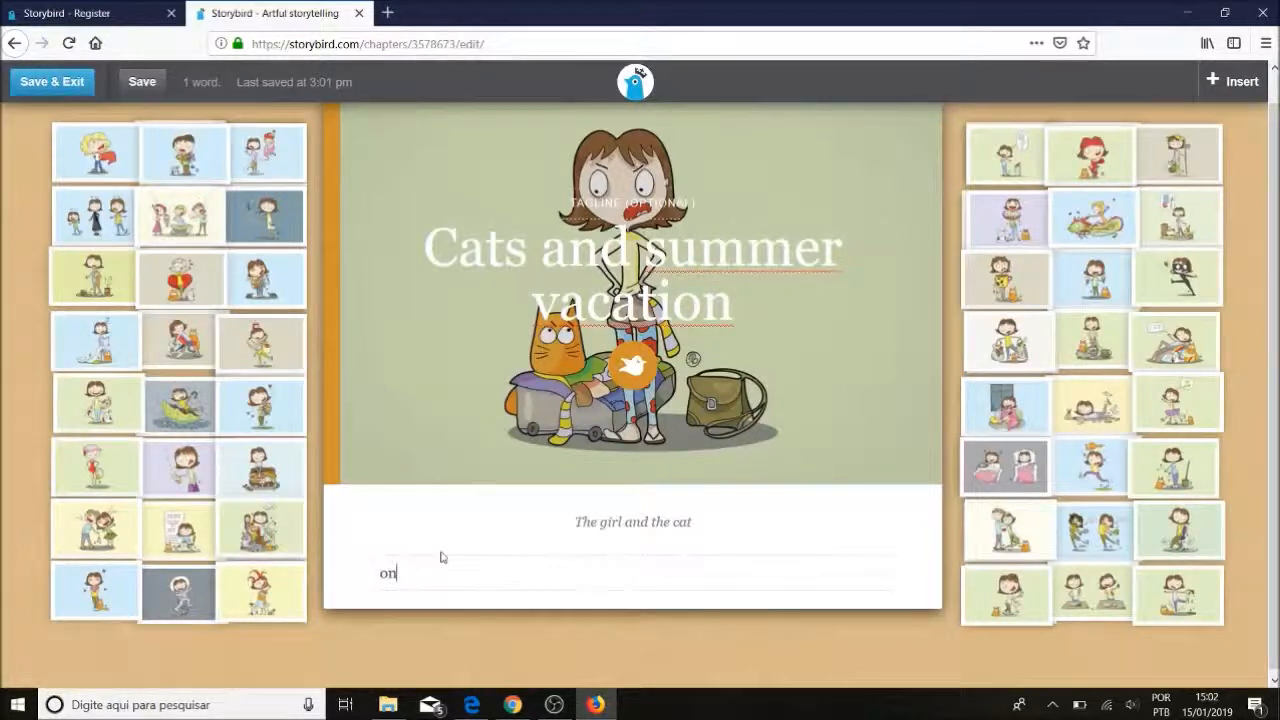
pyautogui.write('e')
pyautogui.press('BackSpace')
pyautogui.press('BackSpace')
pyautogui.press('BackSpace')
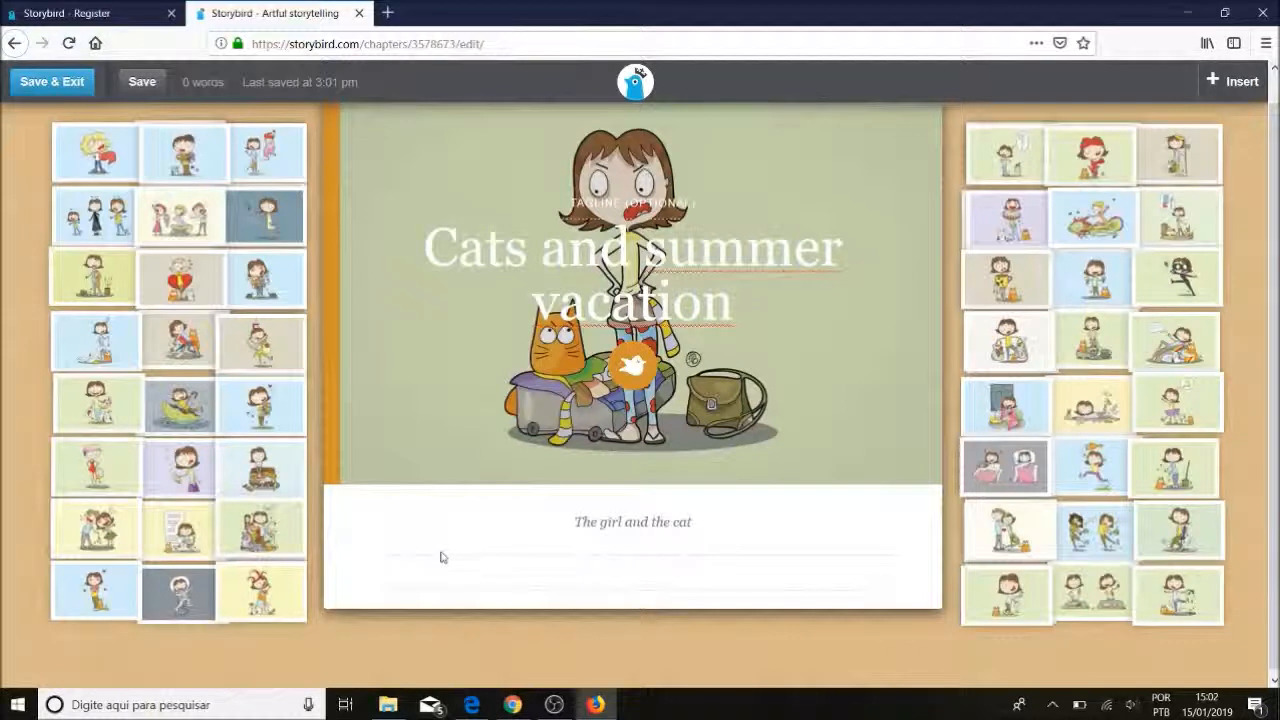
# Write "There was a time when..." as the opening text of the chapter "The girl and the cat"
pyautogui.write('The')
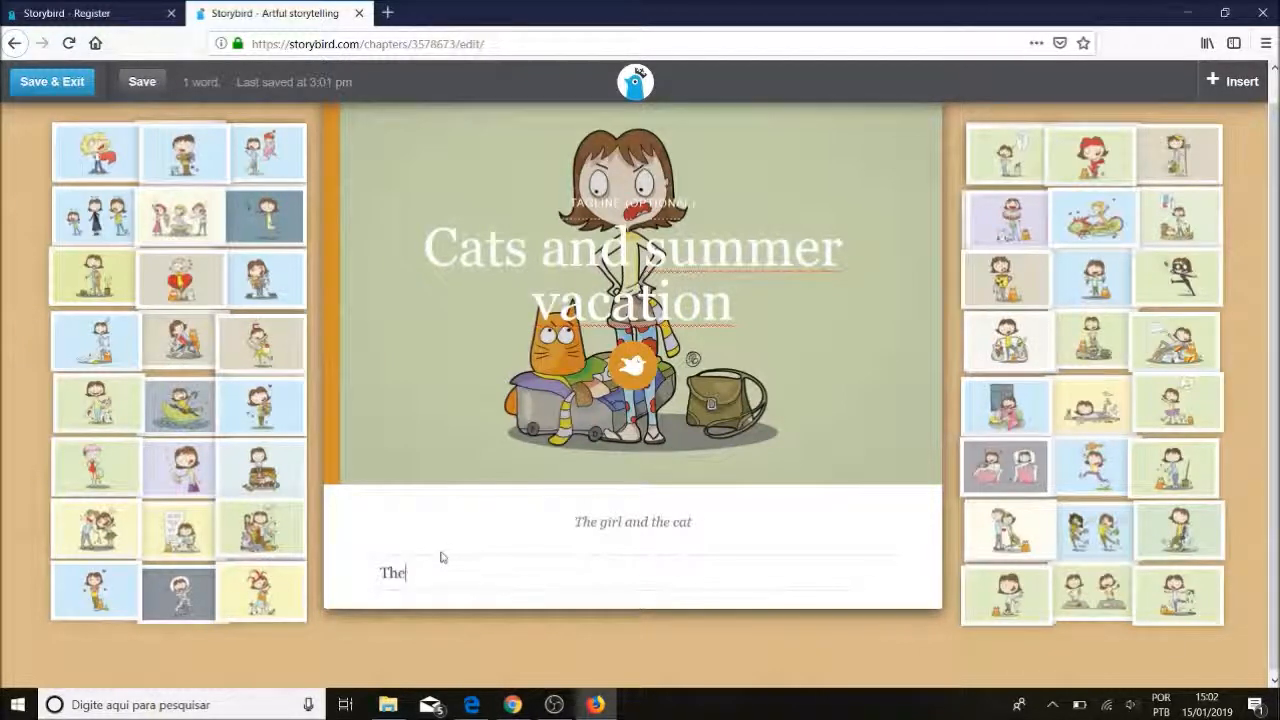
pyautogui.write('re wa')
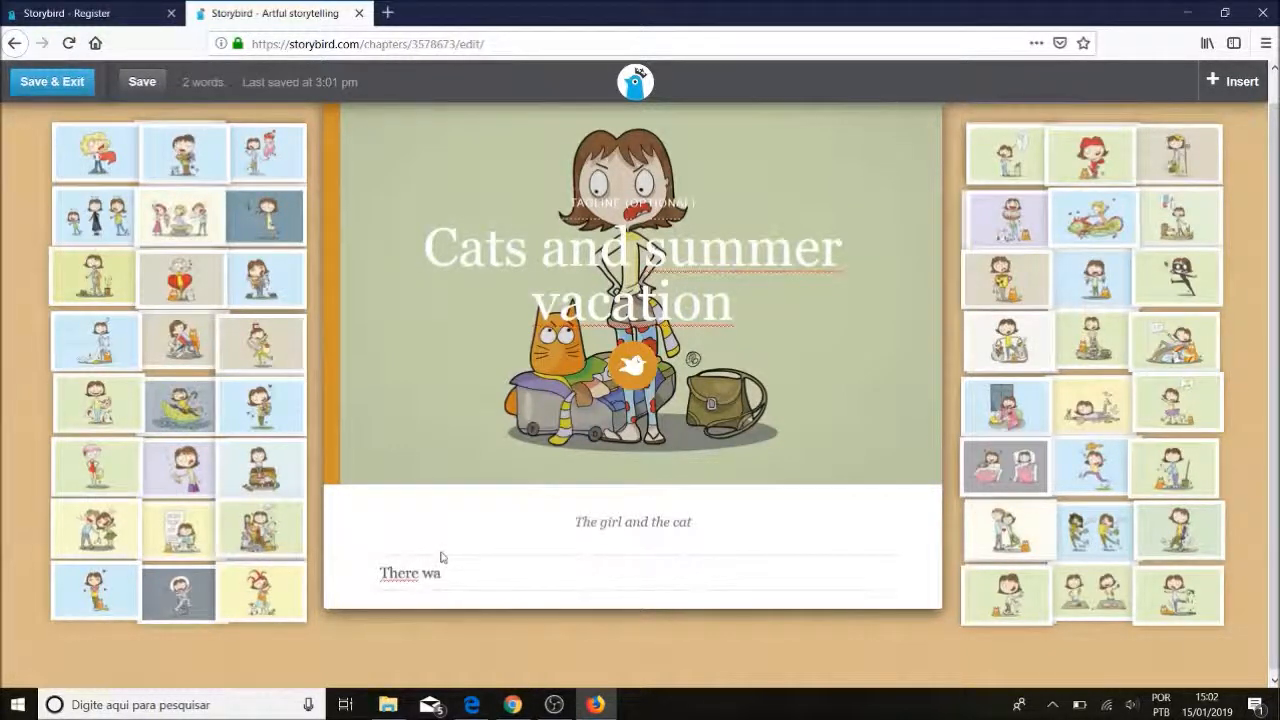
pyautogui.write('s a tim')
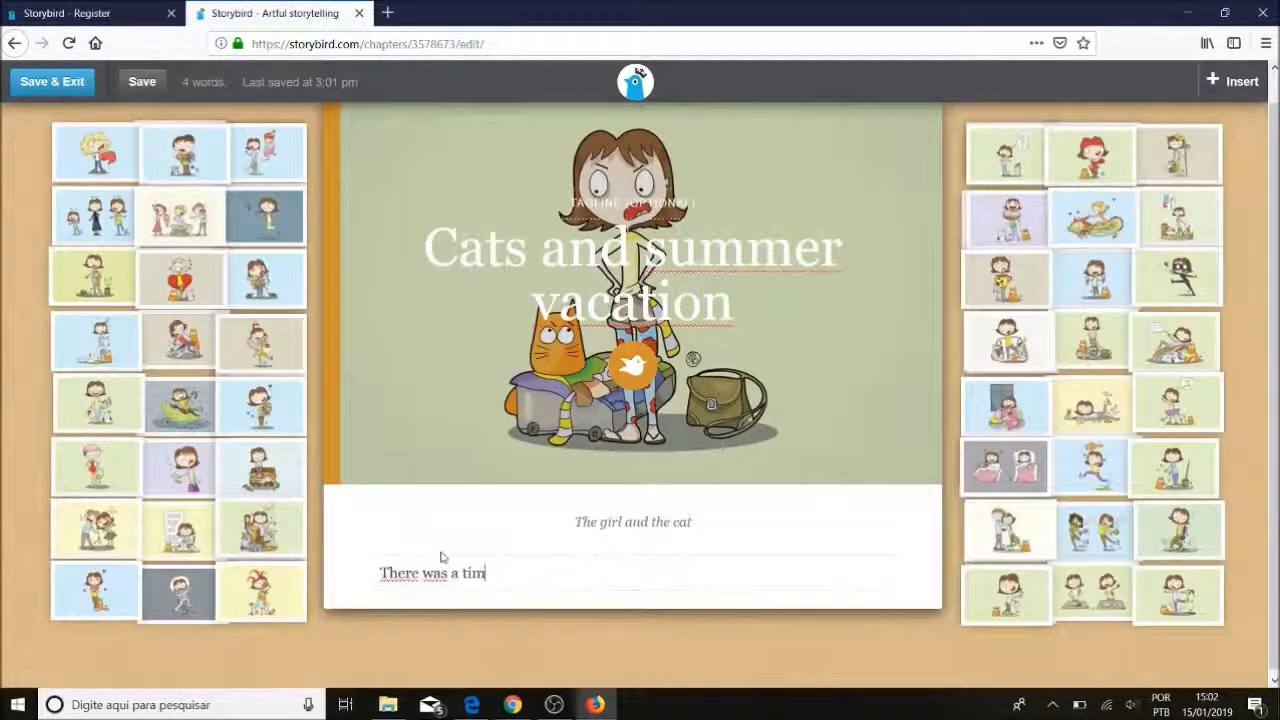
pyautogui.write('e whe')
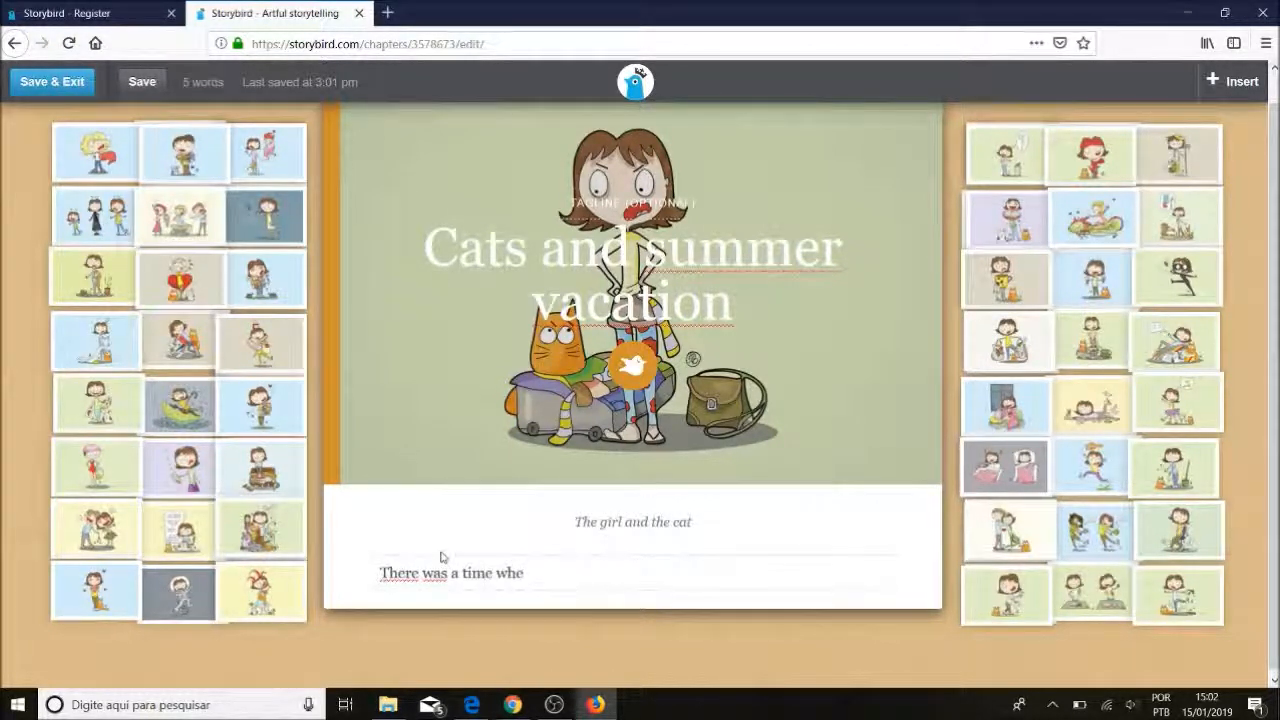
pyautogui.write('n...')
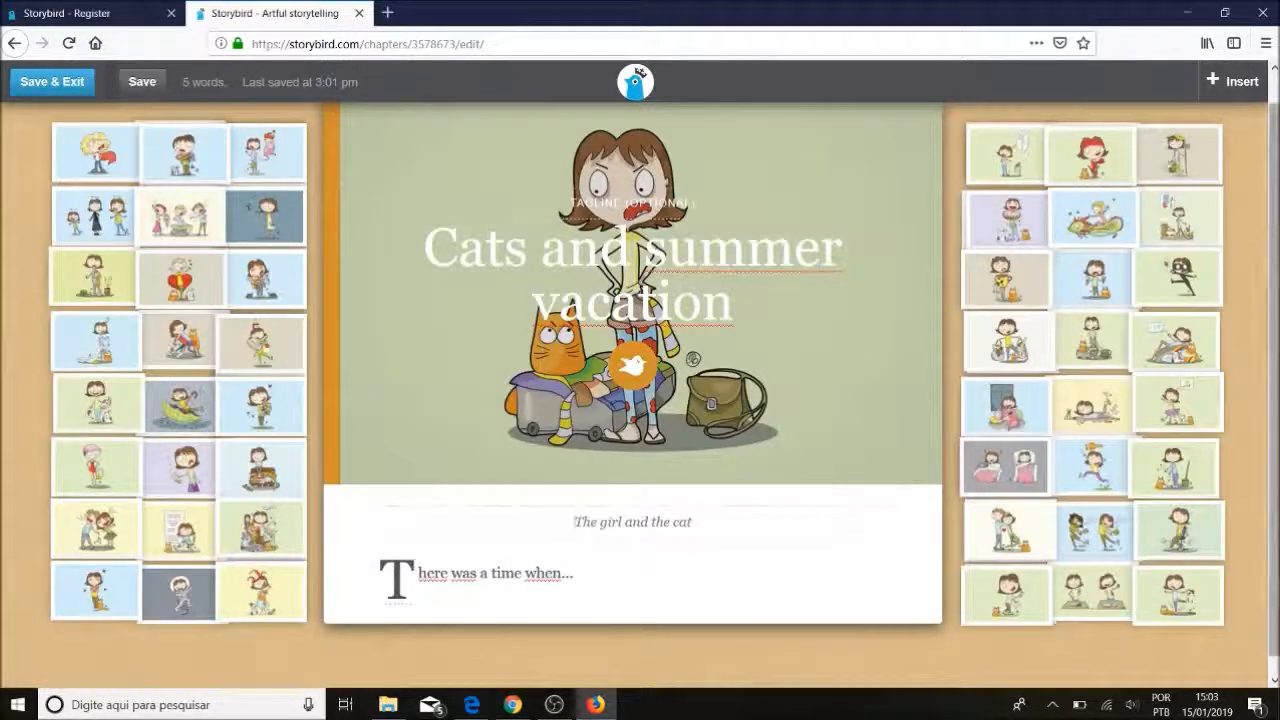
# Insert a divider below the chapter's opening text
pyautogui.scroll(-1, 557, 578)
pyautogui.scroll(1, 632, 380)
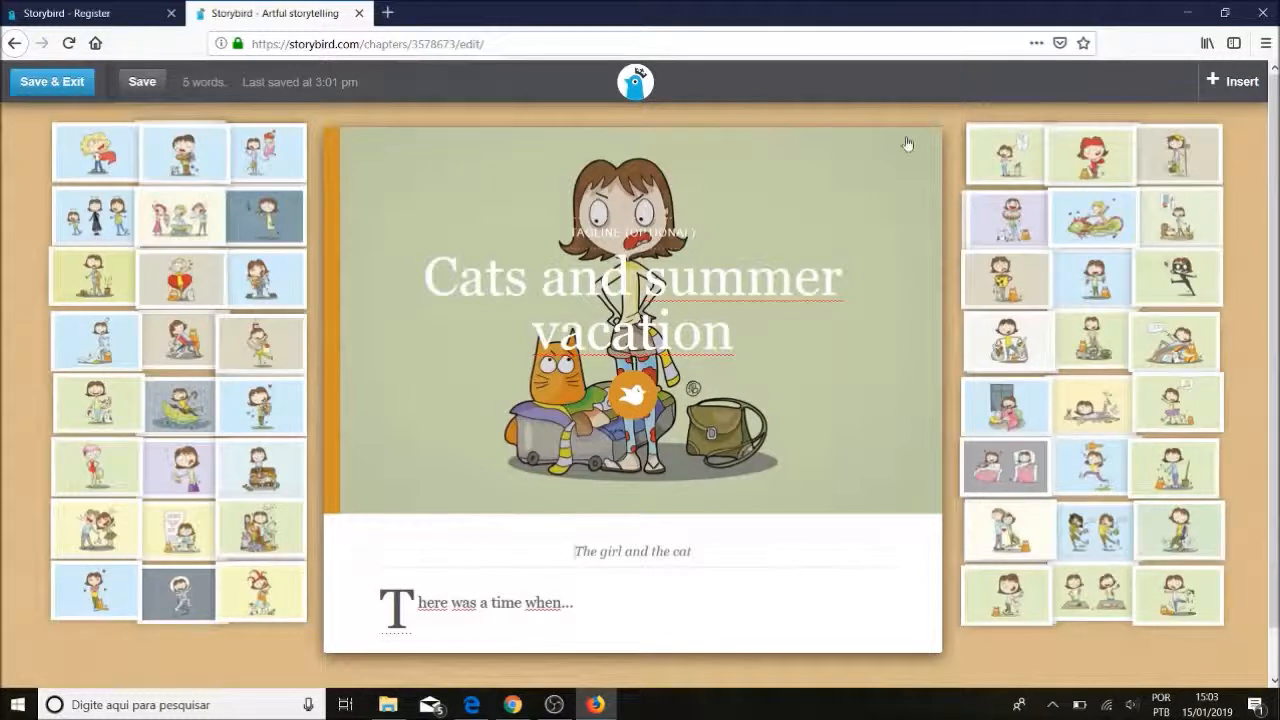
pyautogui.click(1237, 90)
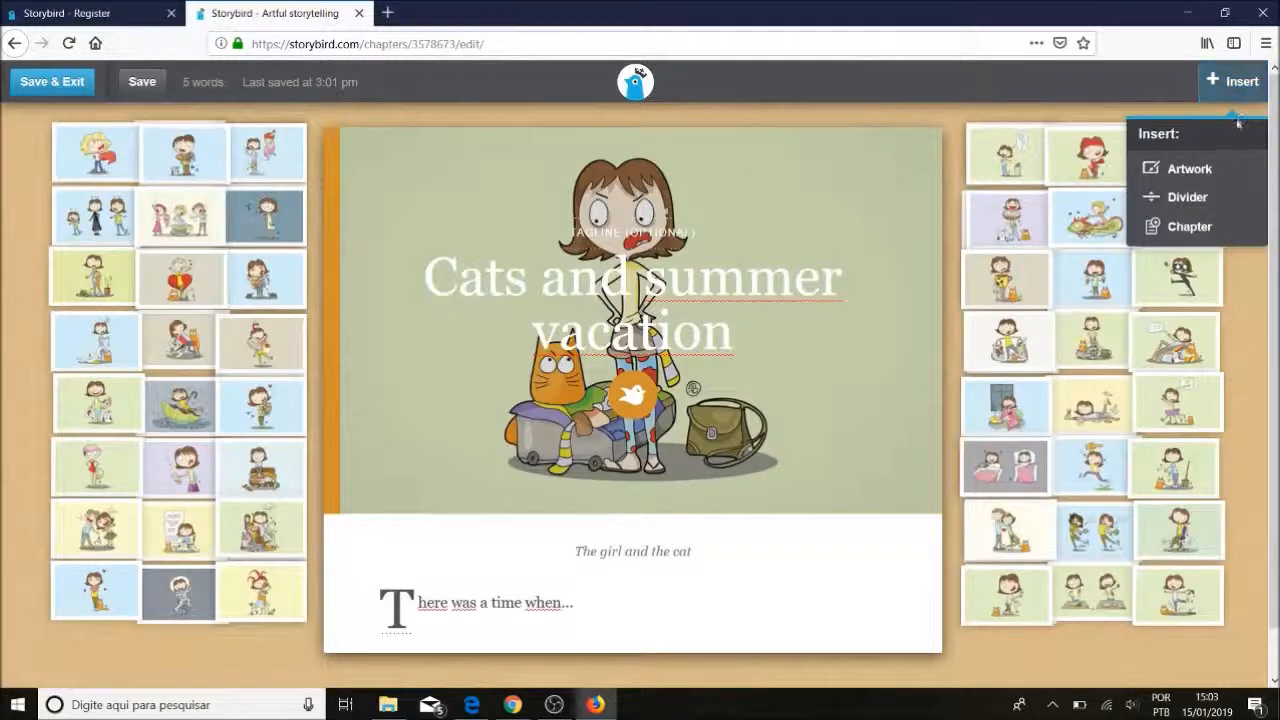
pyautogui.click(1187, 198)
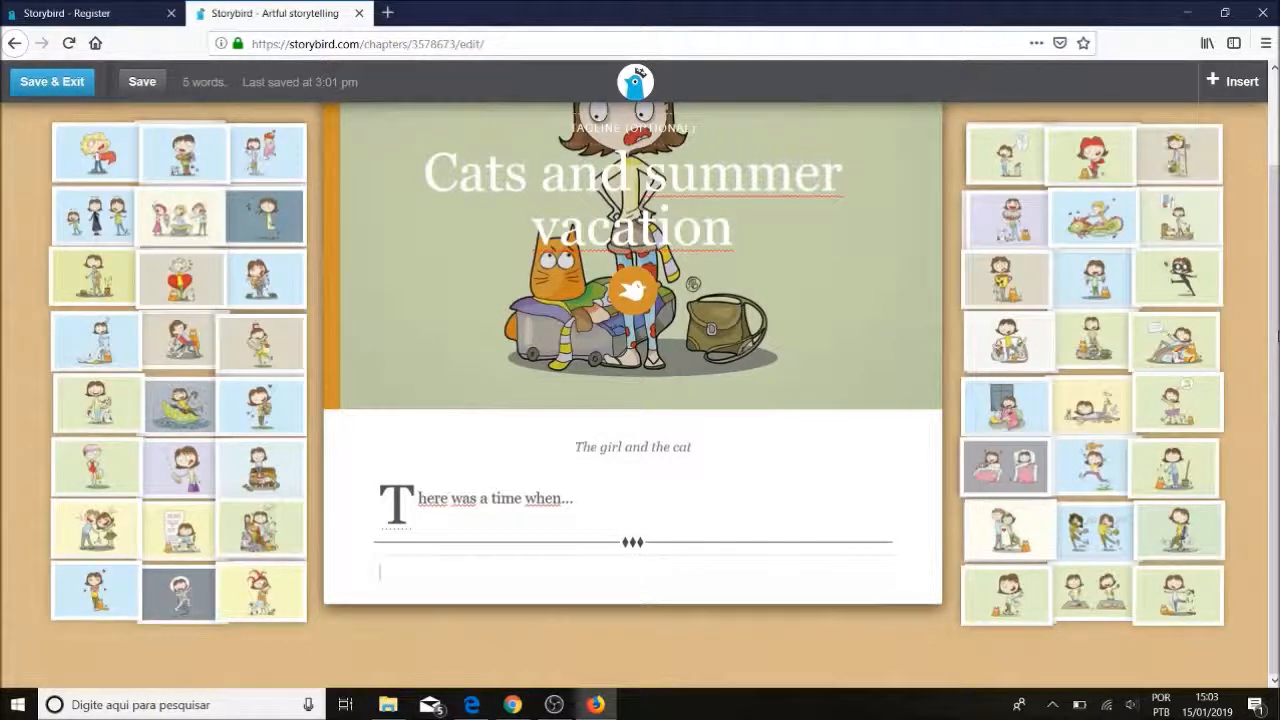
# Request another chapter for the book and choose to publish the current chapter first
pyautogui.click(1218, 82)
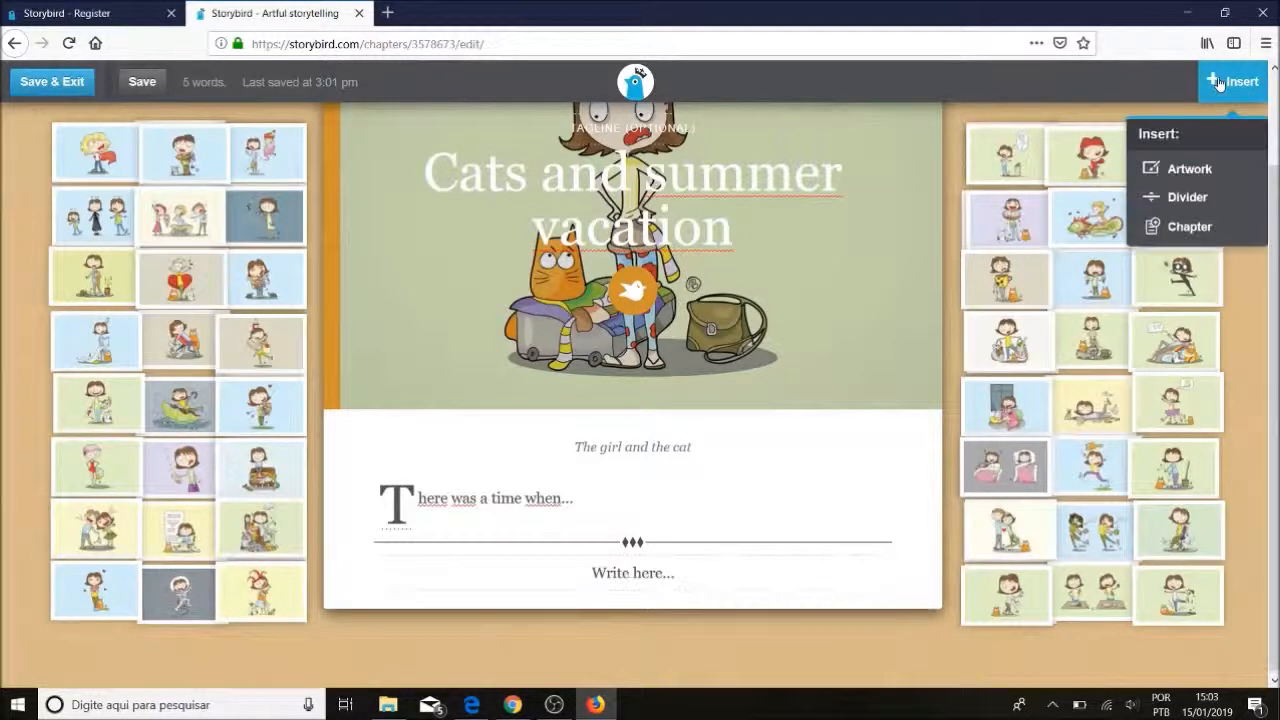
pyautogui.click(1204, 232)
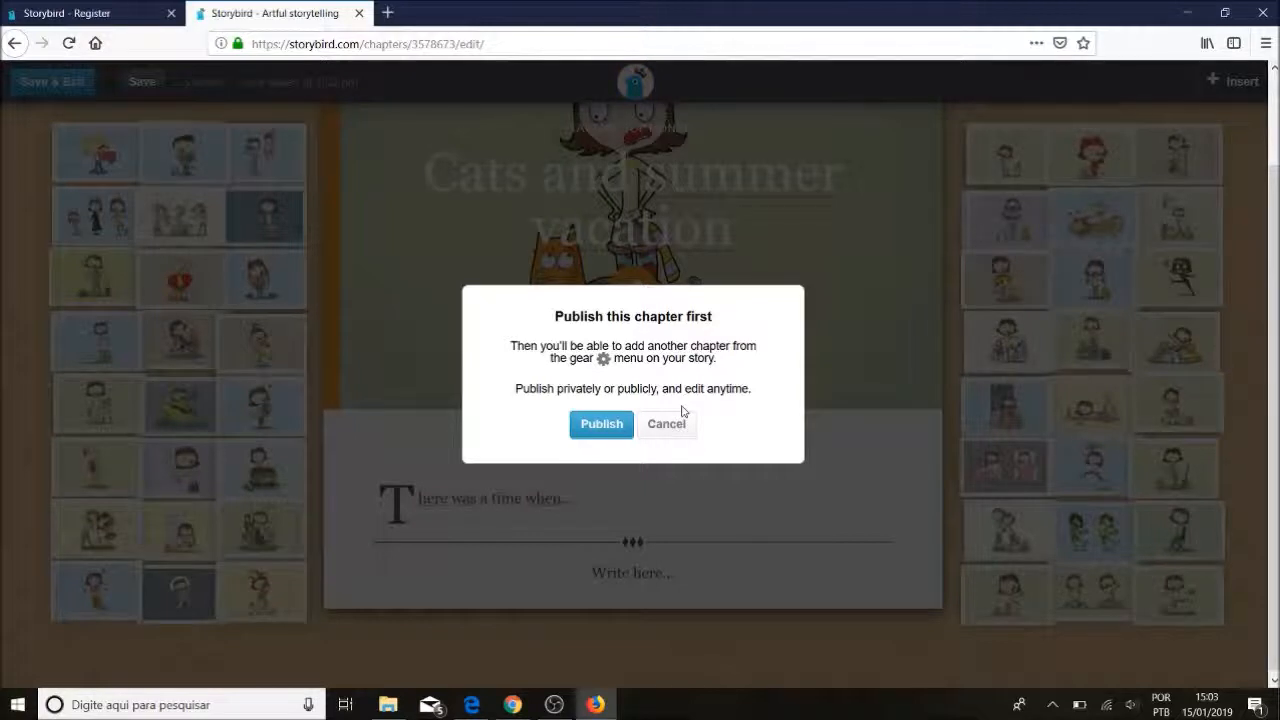
pyautogui.click(601, 424)
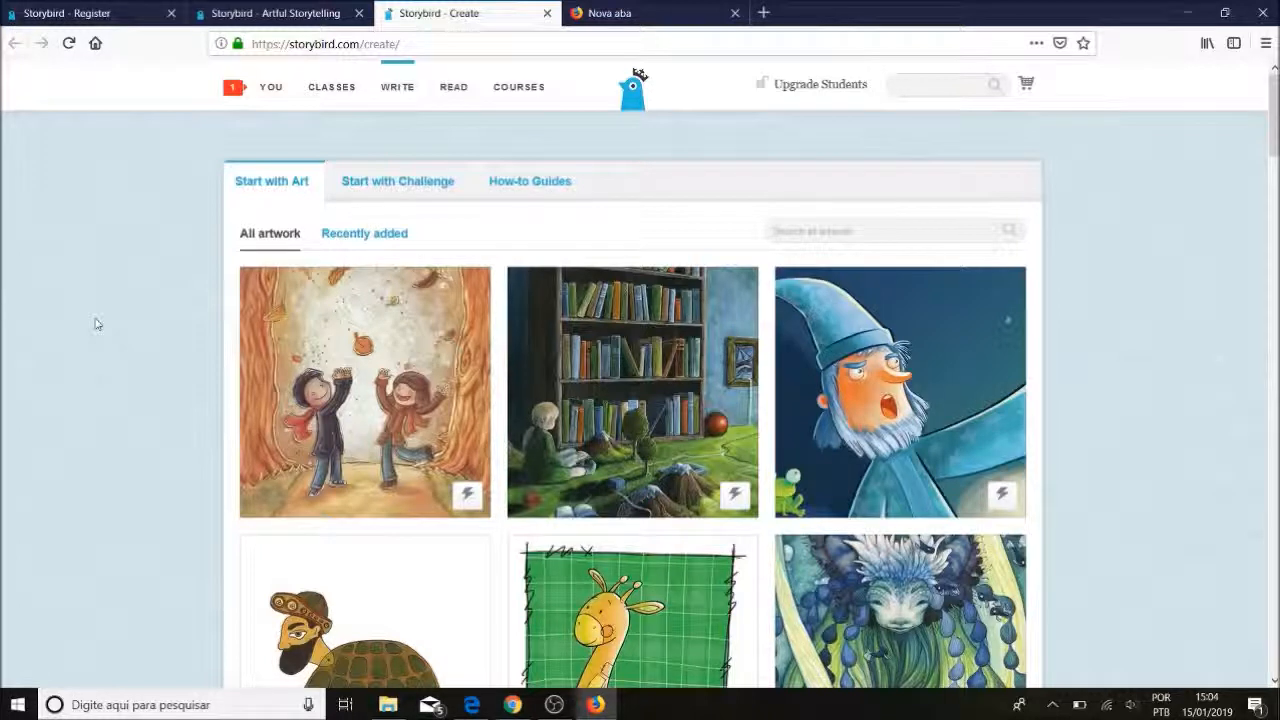
# Search the artwork library for "summer" and browse the matching illustrations
pyautogui.click(853, 230)
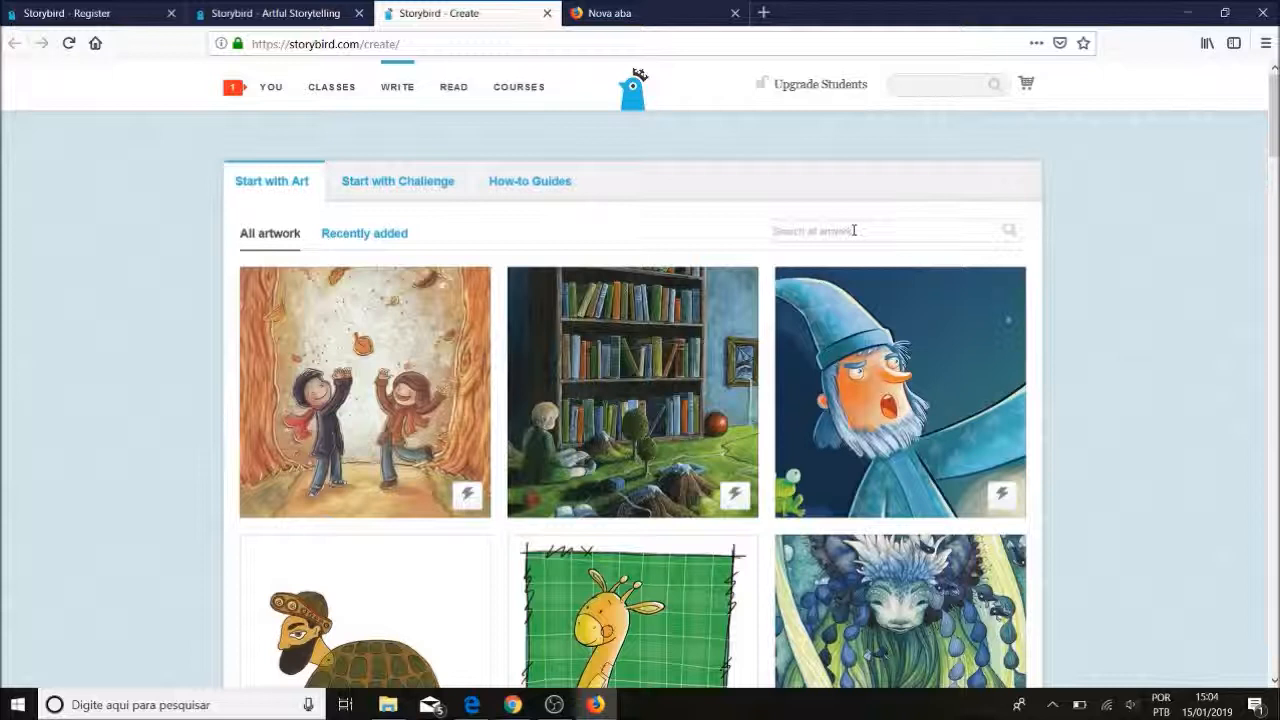
pyautogui.write('summer')
pyautogui.click(1010, 231)
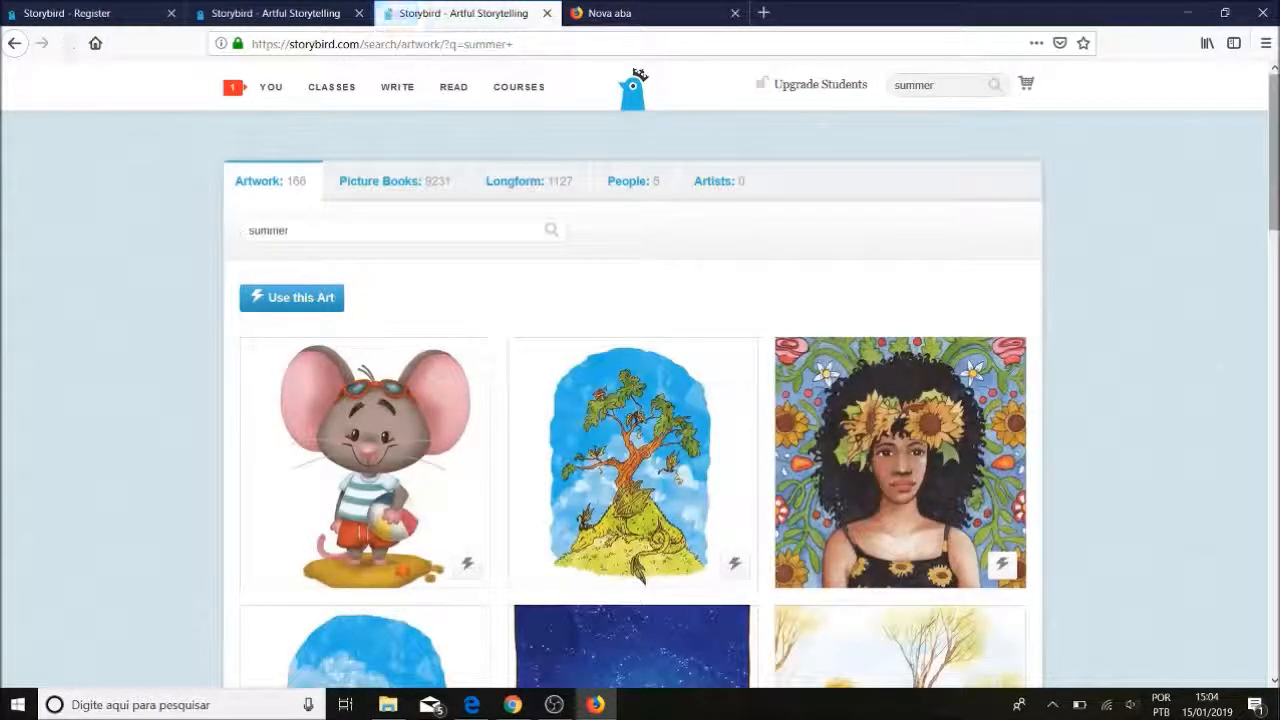
pyautogui.scroll(-5, 1010, 233)
pyautogui.scroll(-6, 640, 370)
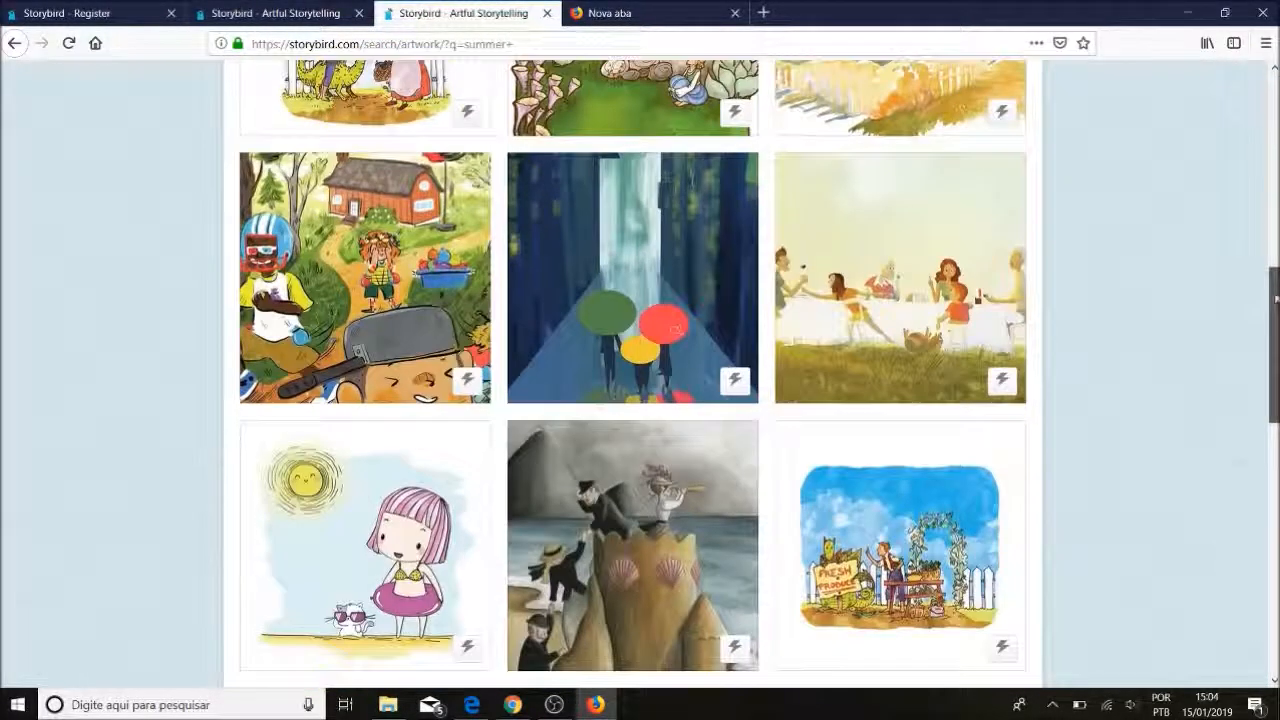
pyautogui.scroll(-5, 640, 370)
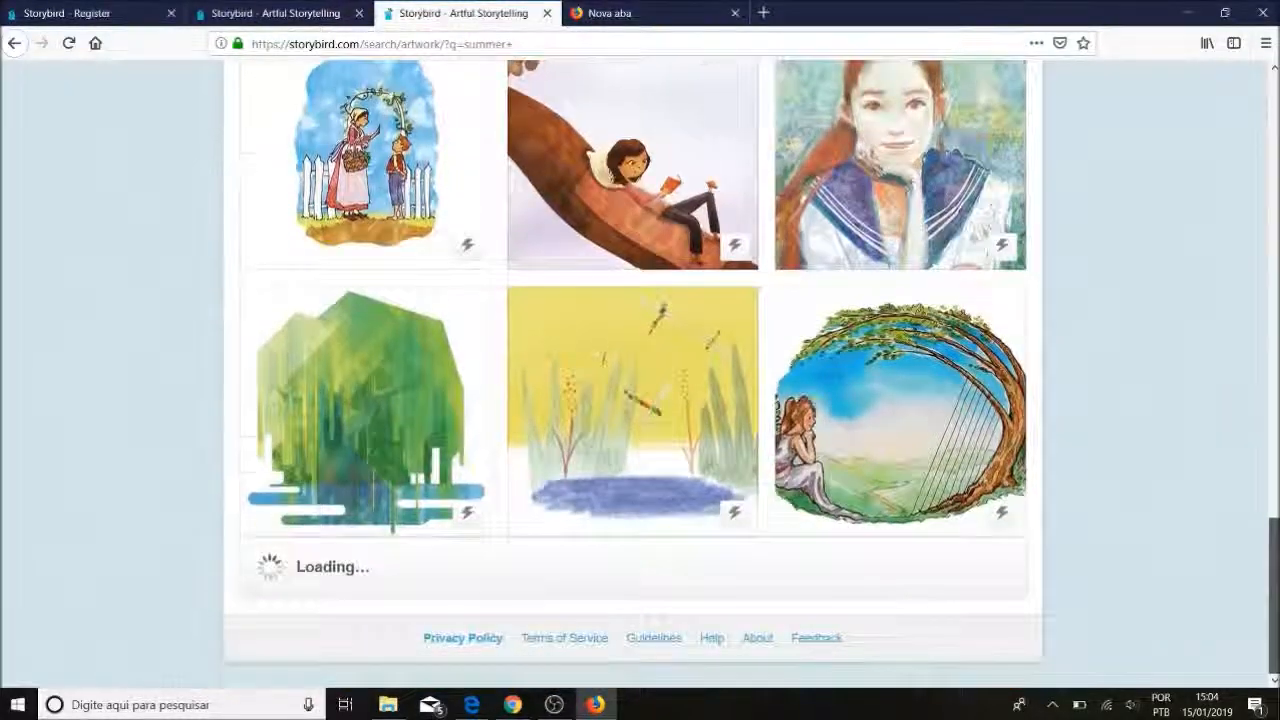
pyautogui.moveTo(1274, 596); pyautogui.dragTo(1274, 152)
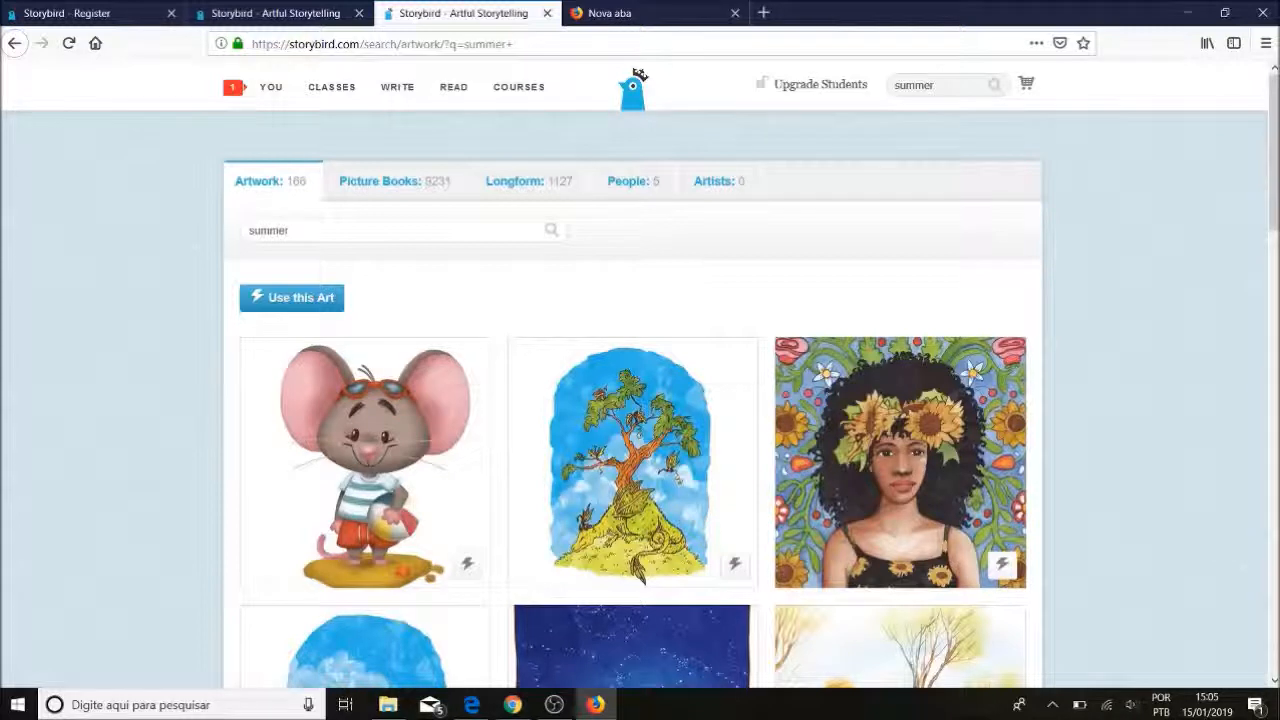
# Return to the story details, mark the story as not finished yet, and go to the dashboard
pyautogui.click(276, 13)
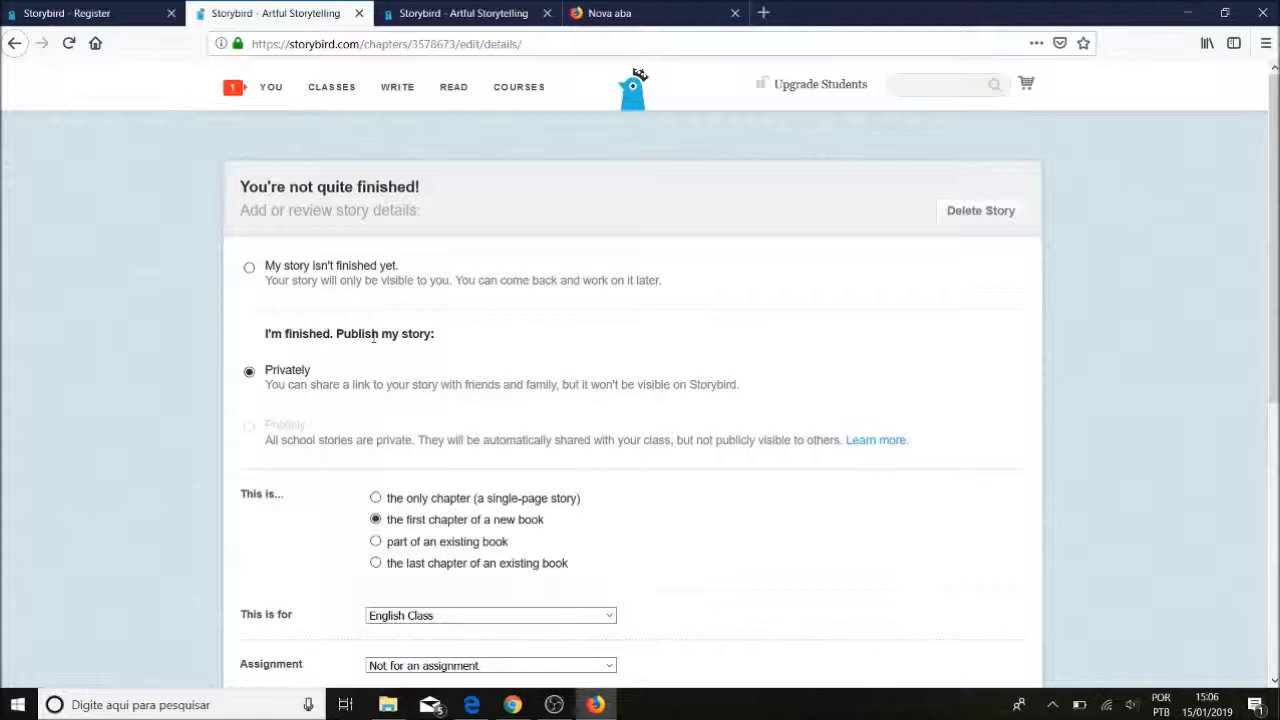
pyautogui.click(250, 268)
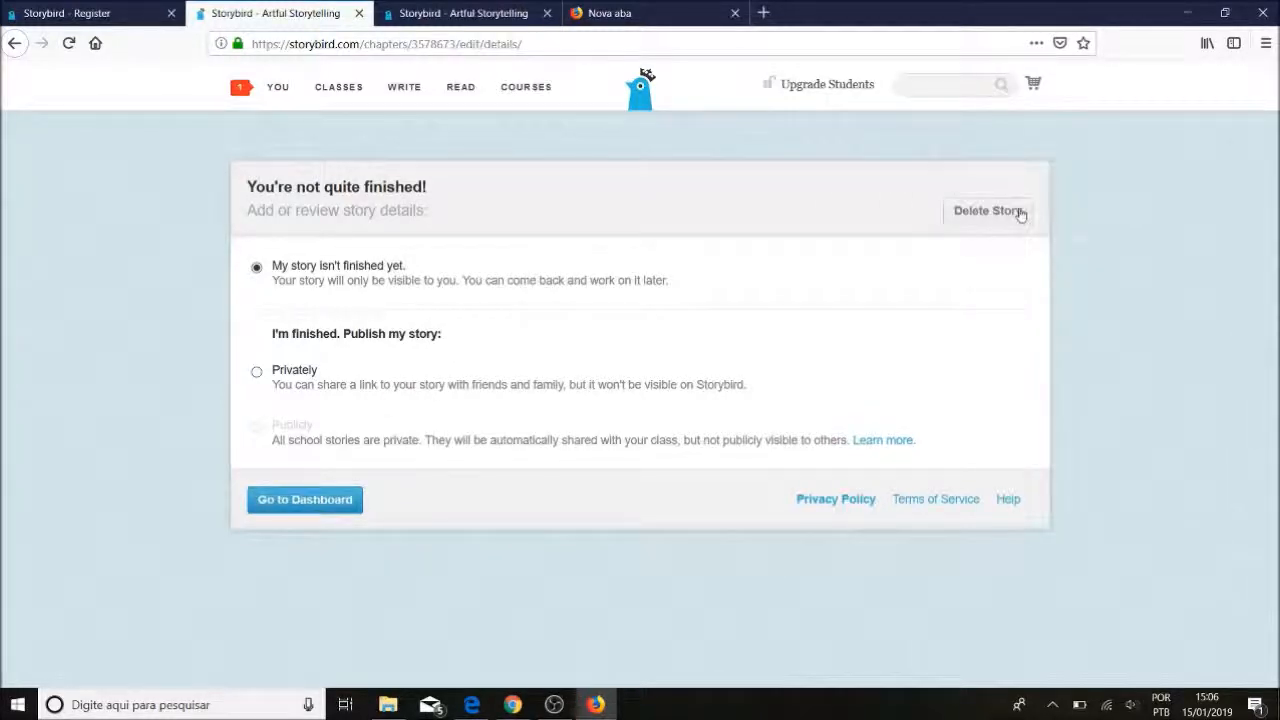
pyautogui.click(286, 502)
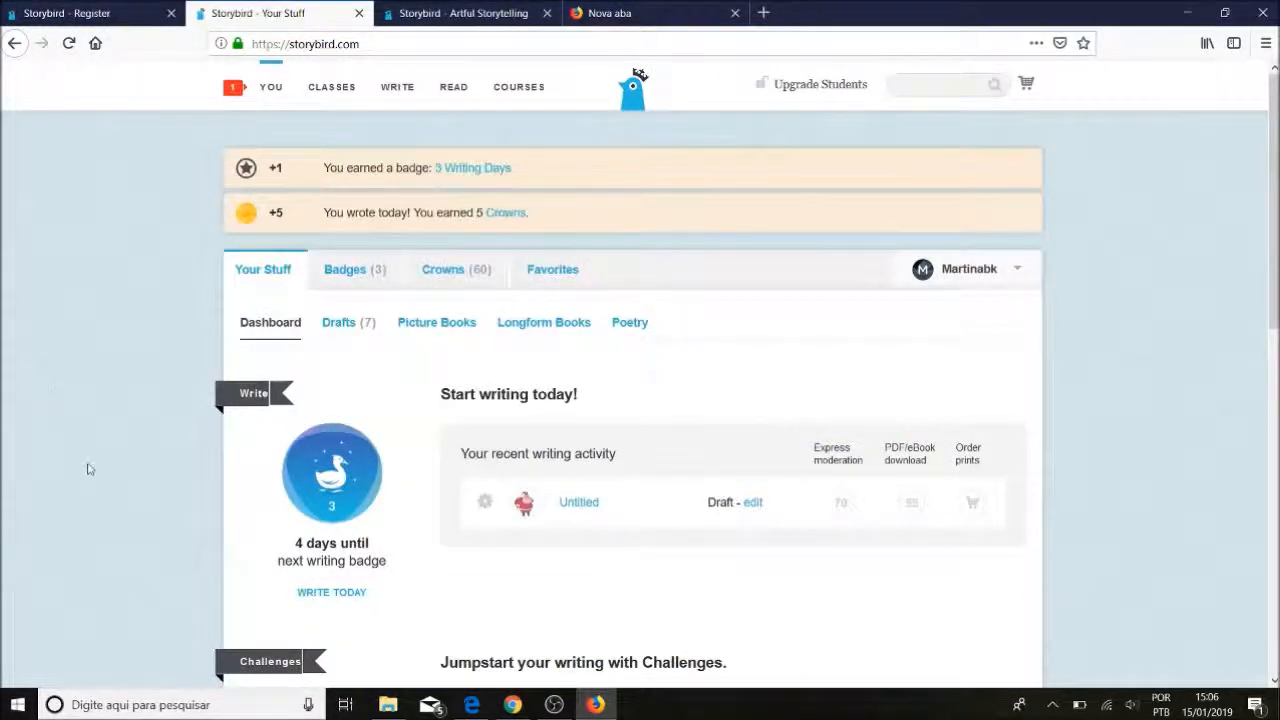
# Look through the dashboard, view the story details of the recent "Untitled" draft, and return to the dashboard
pyautogui.scroll(-3, 87, 469)
pyautogui.scroll(-2, 87, 469)
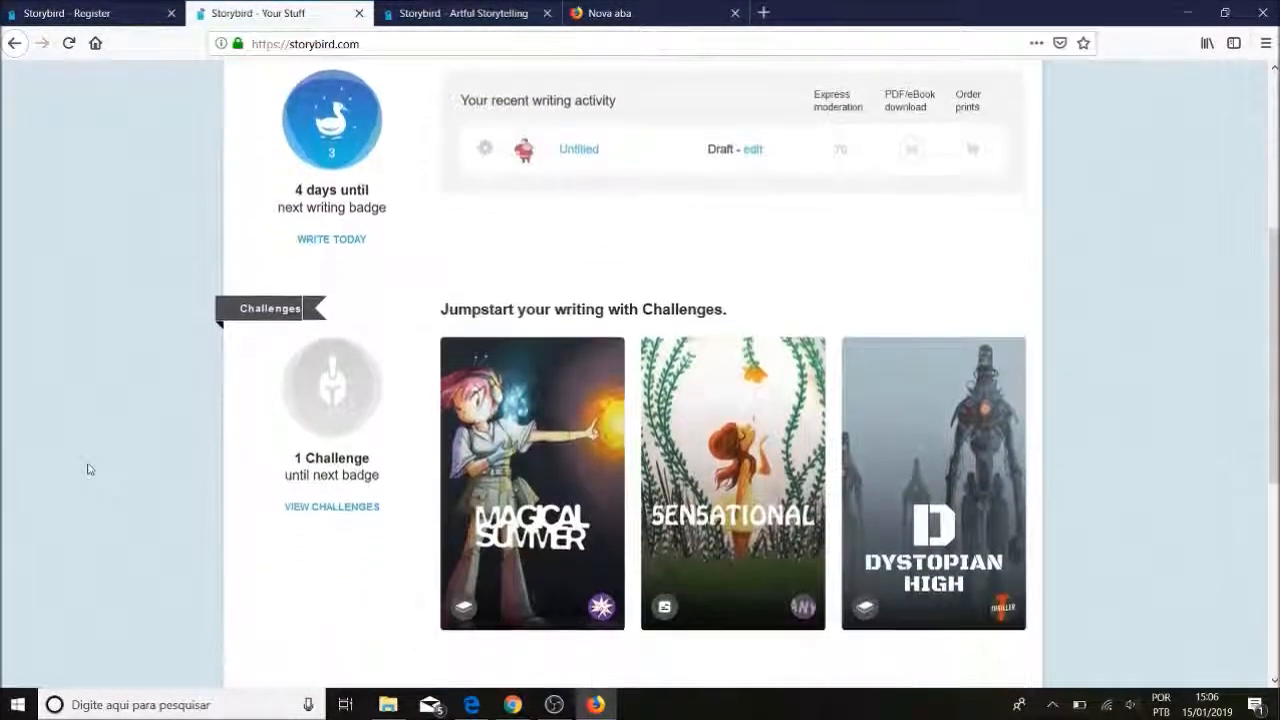
pyautogui.scroll(2, 87, 469)
pyautogui.scroll(2, 87, 469)
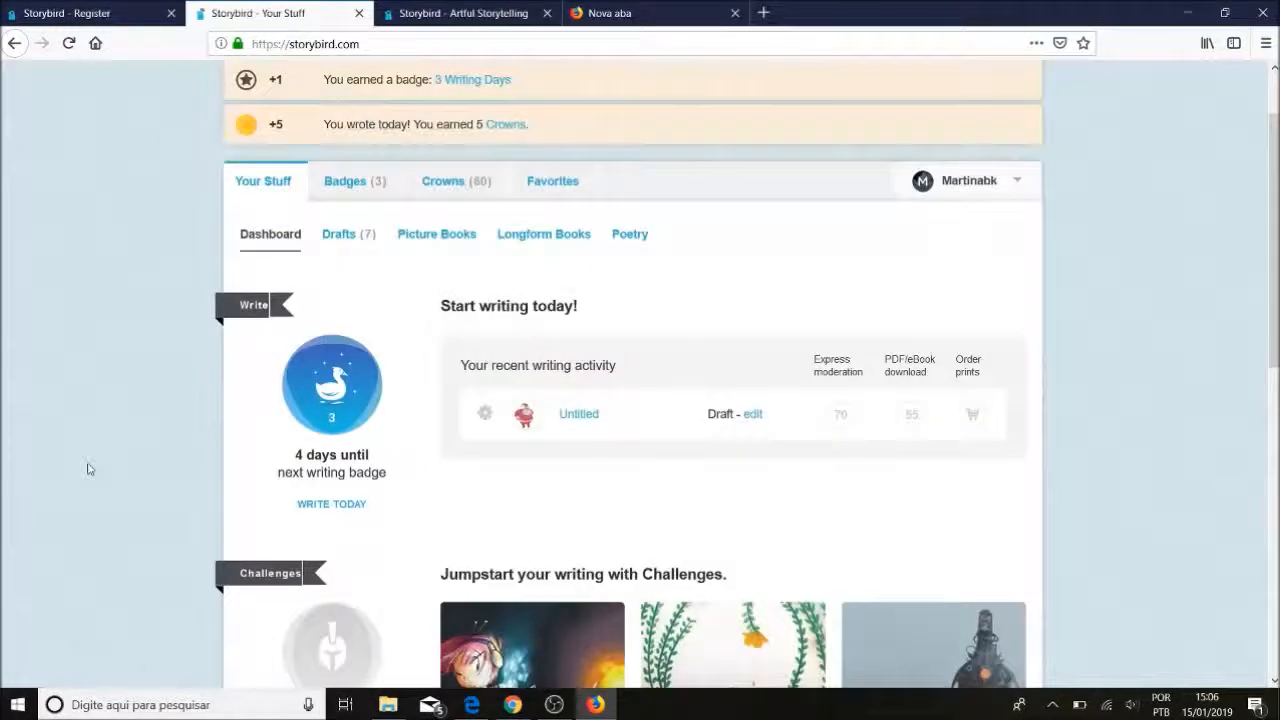
pyautogui.click(588, 415)
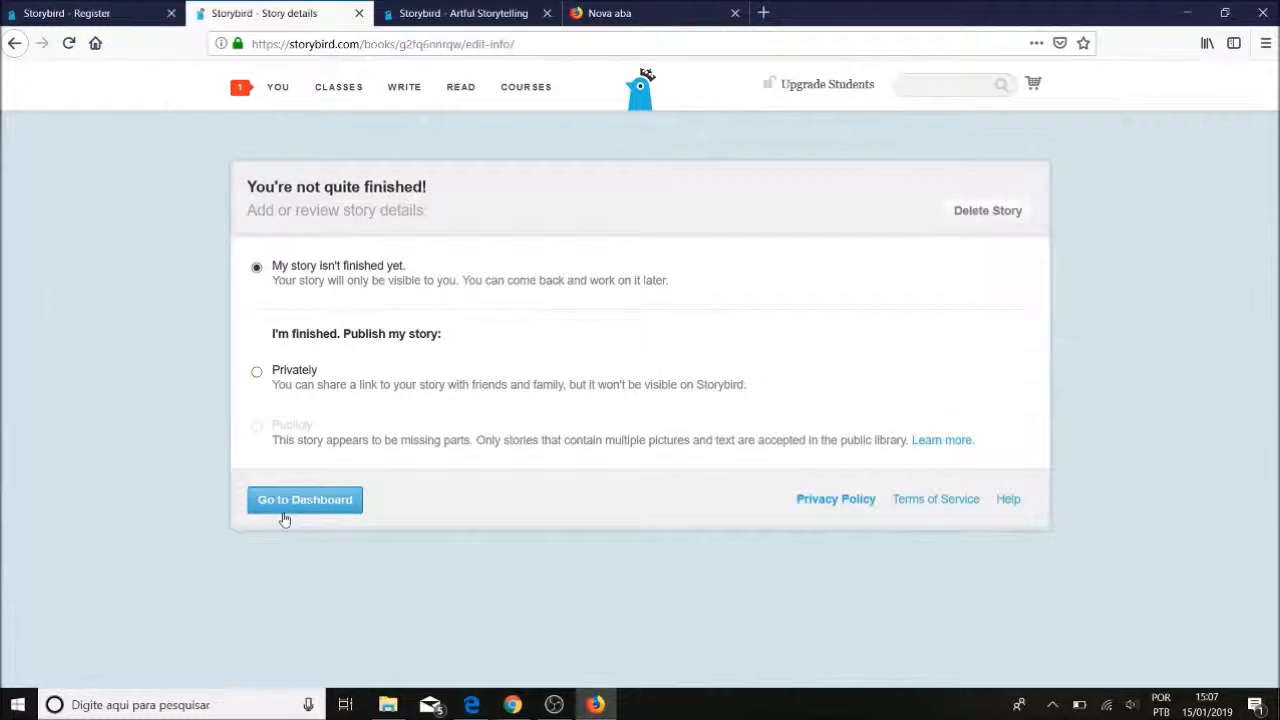
pyautogui.click(284, 510)
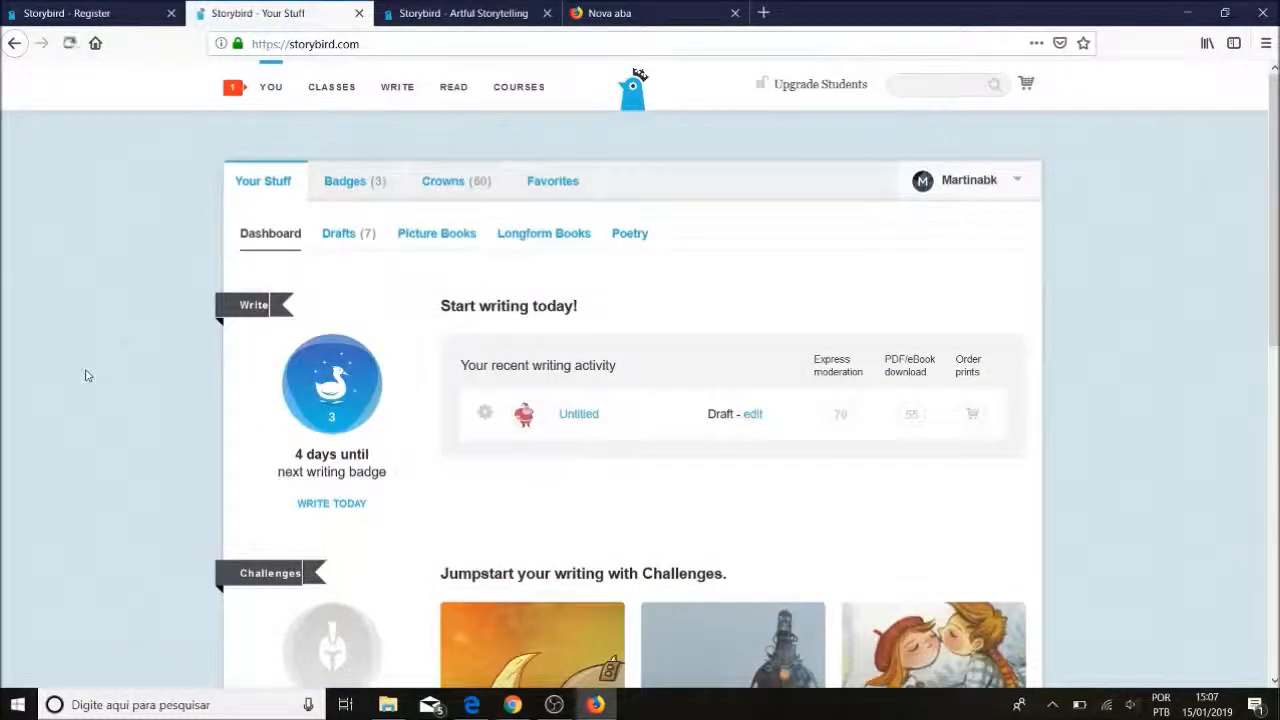
# View the drafts and reopen chapter 1 of "Cats and summer vacation" to look over its content
pyautogui.click(343, 240)
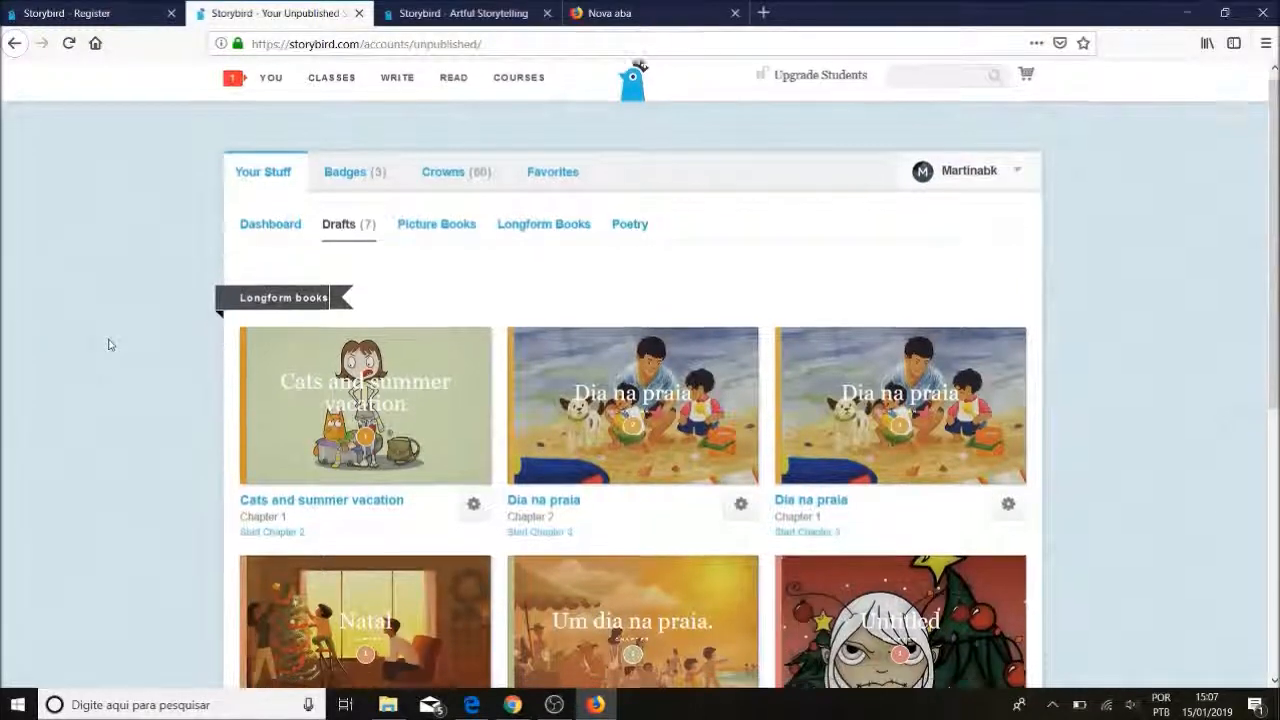
pyautogui.scroll(-2, 110, 345)
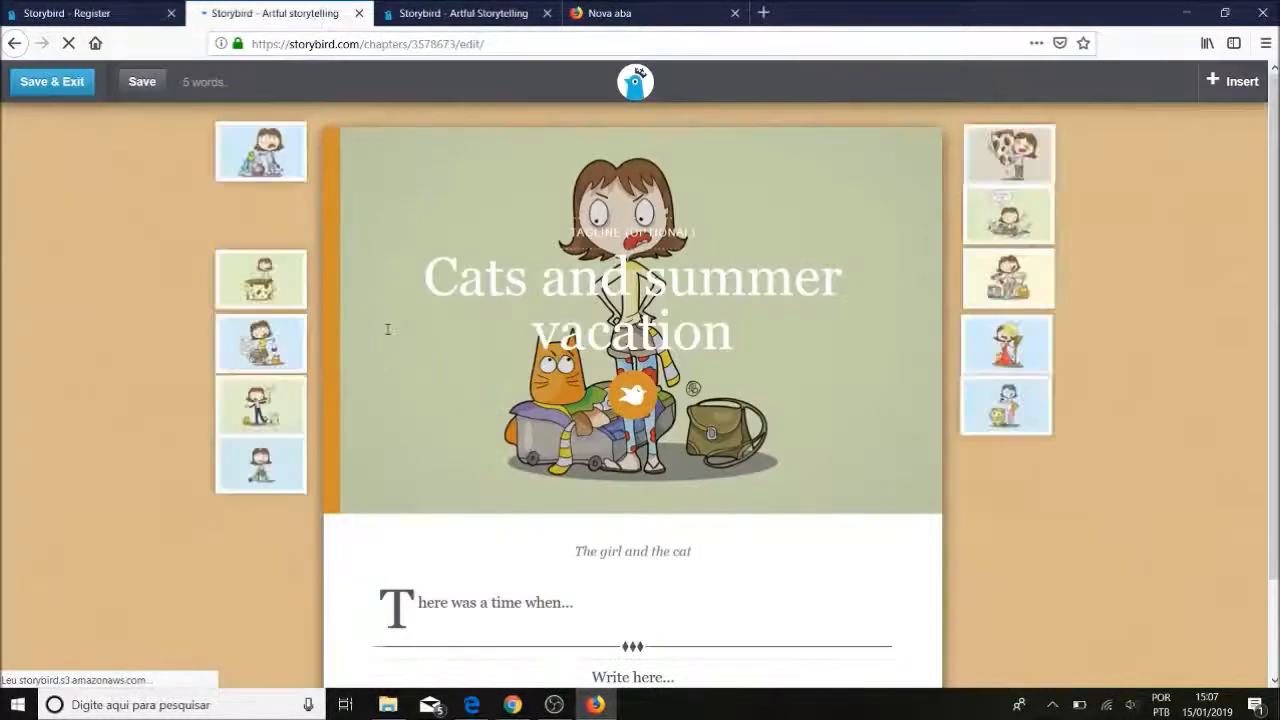
pyautogui.scroll(-2, 2, 436)
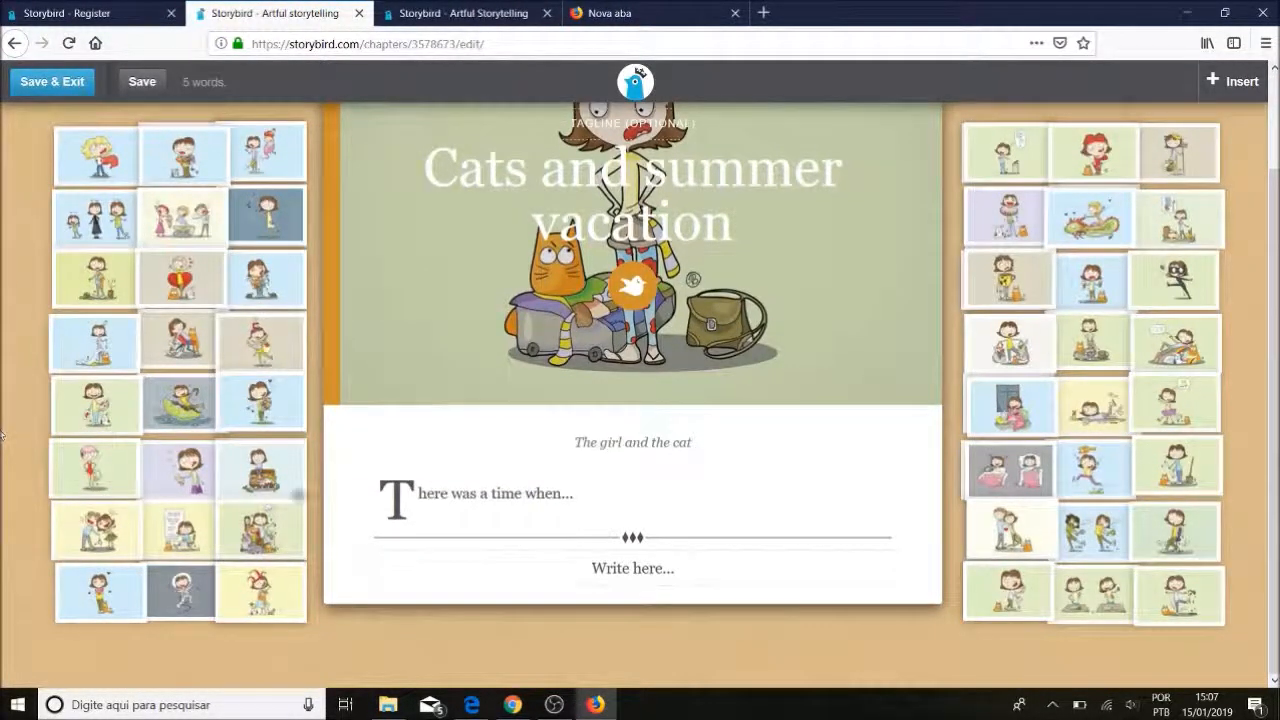
pyautogui.click(423, 563)
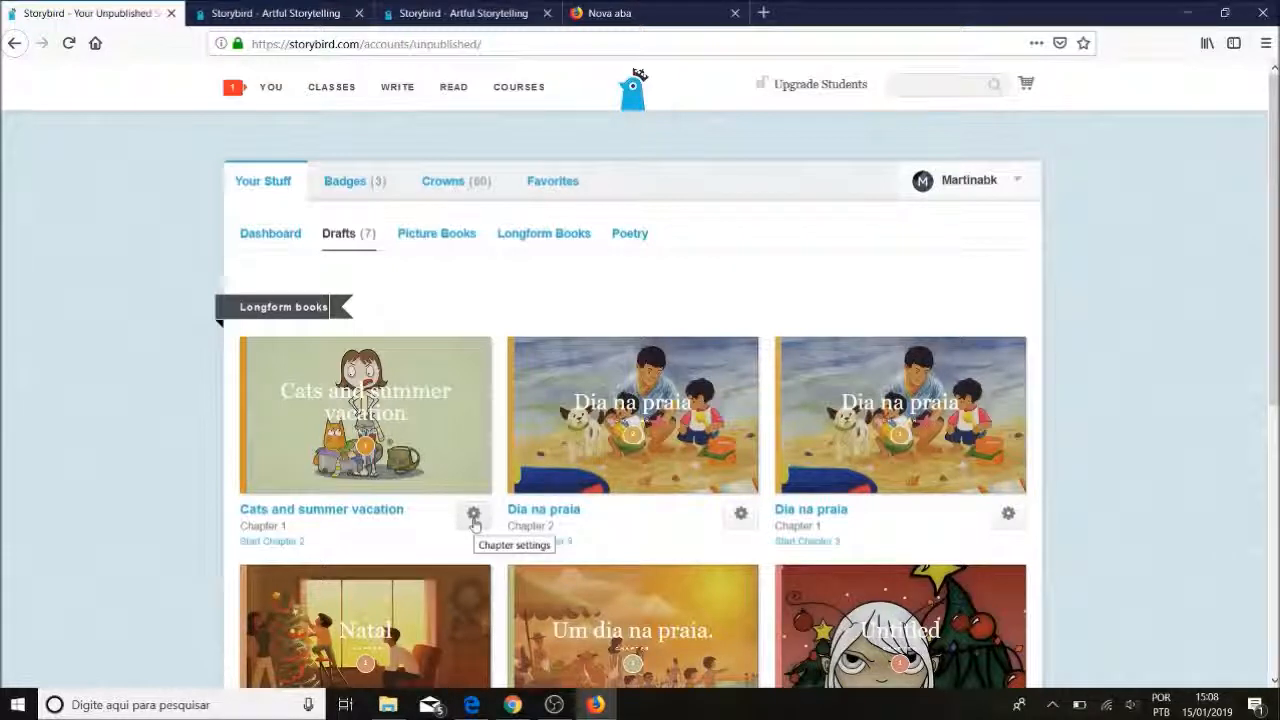
# Start the next chapter of the "Cats and summer vacation" draft from its chapter settings
pyautogui.click(474, 517)
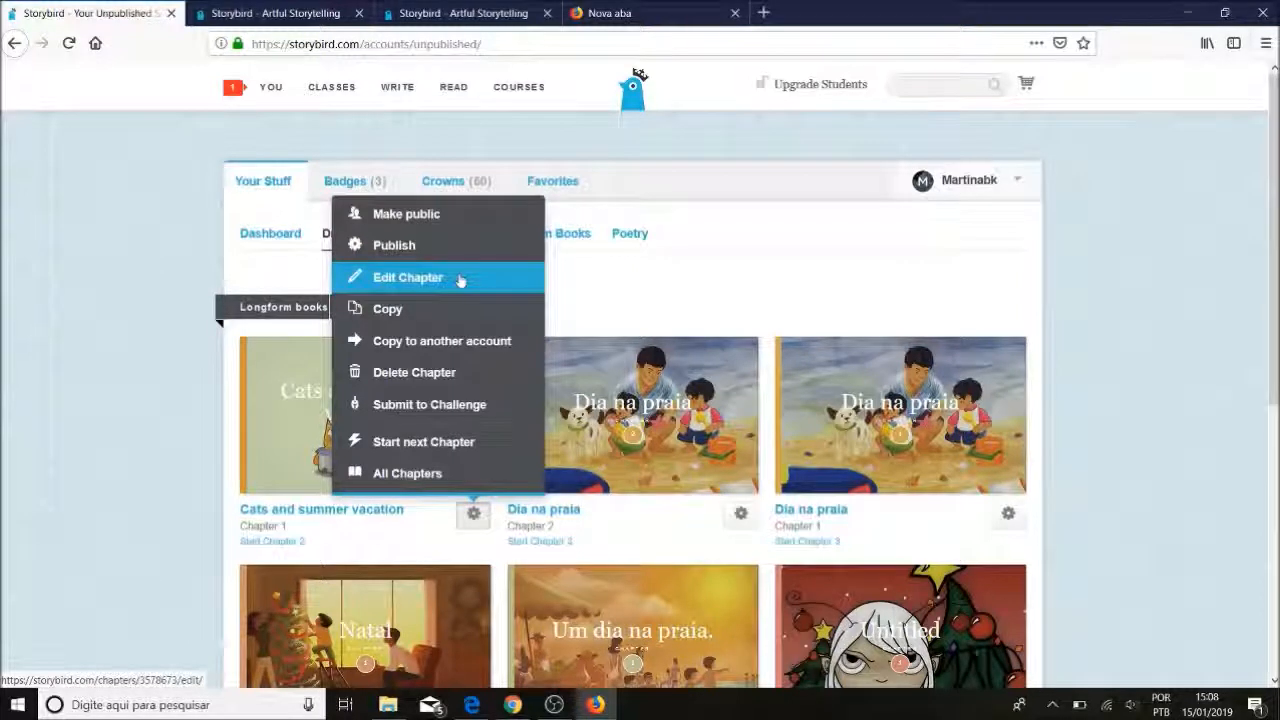
pyautogui.click(479, 446)
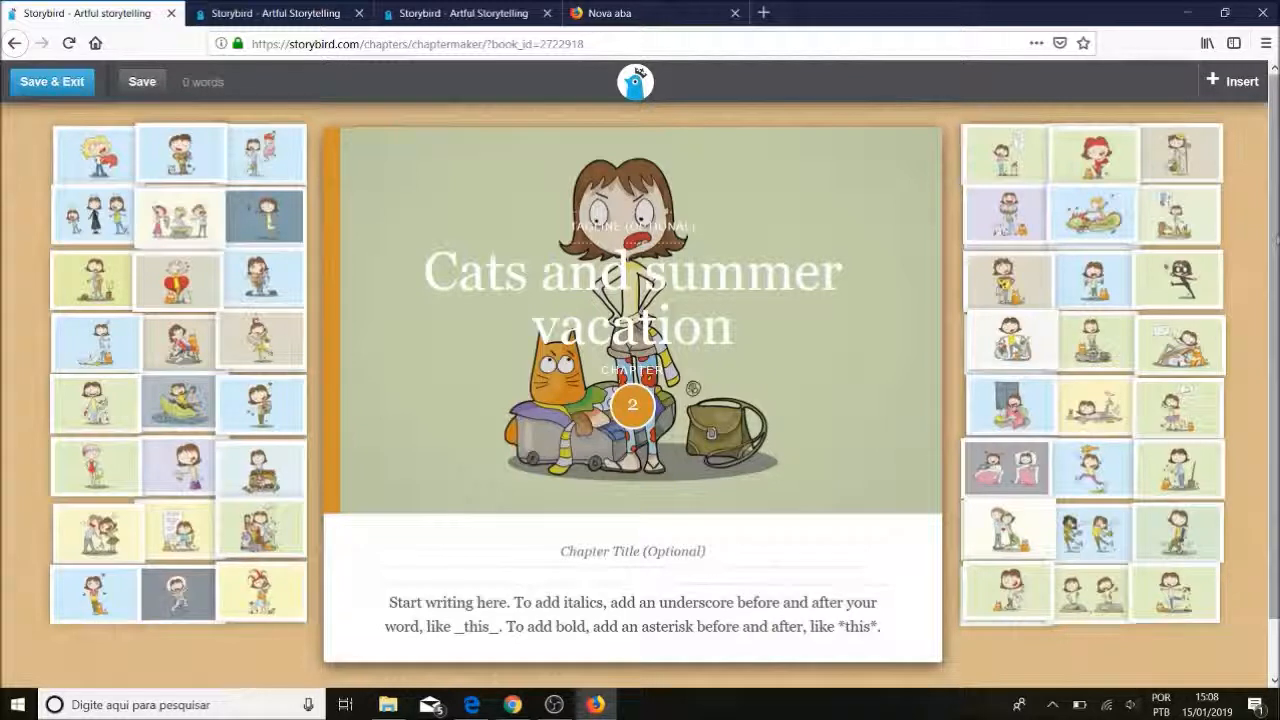
pyautogui.moveTo(1273, 345); pyautogui.dragTo(1273, 400)
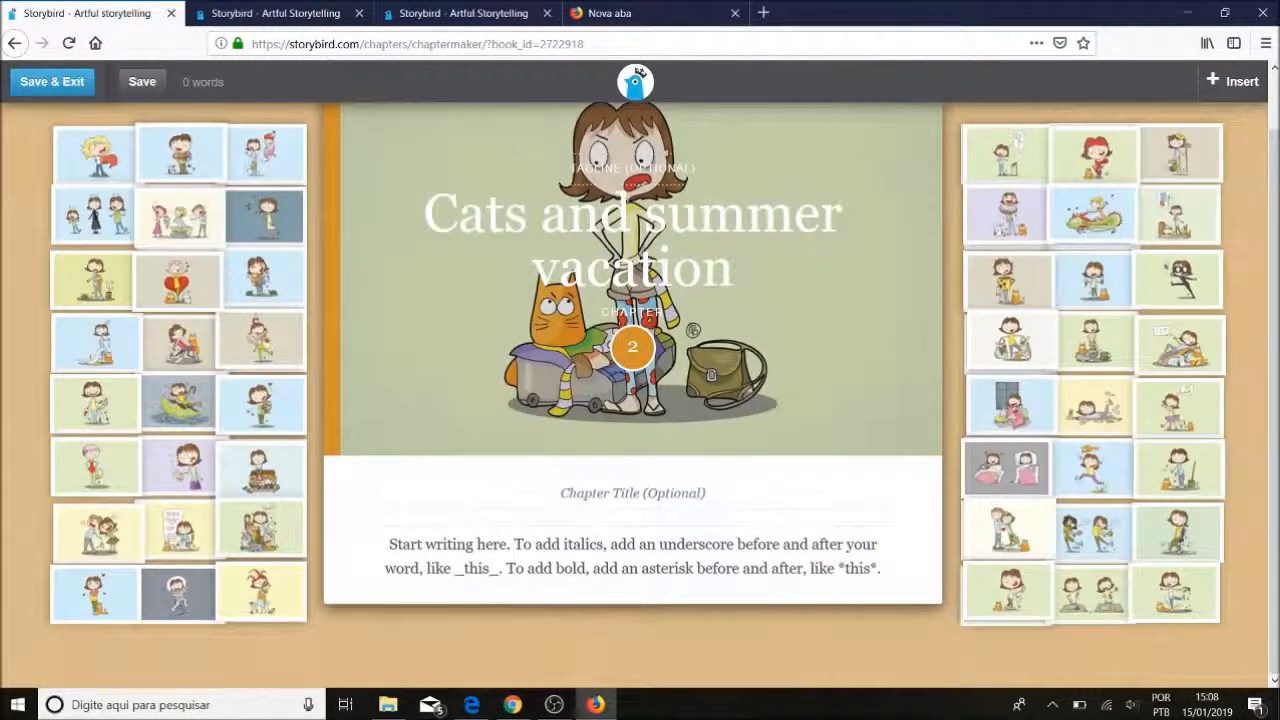
# Enter "Going to the beach with my cat." as the title of chapter 2
pyautogui.click(593, 496)
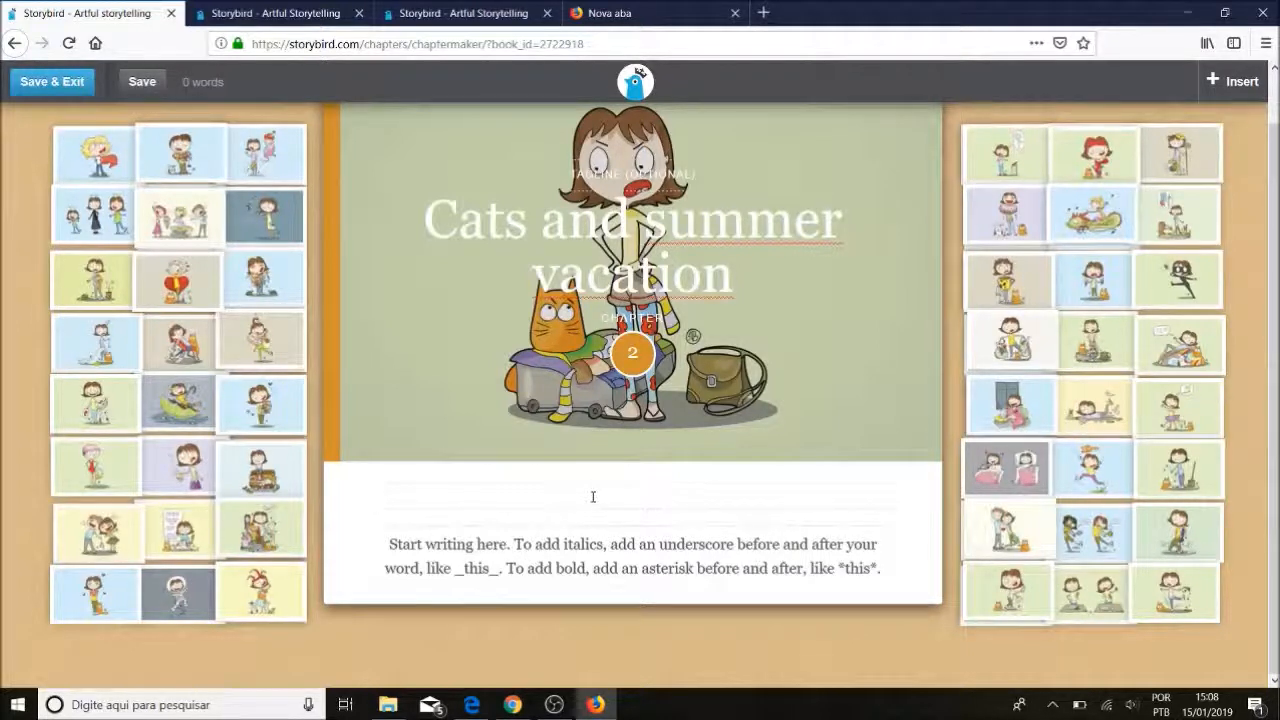
pyautogui.write('G')
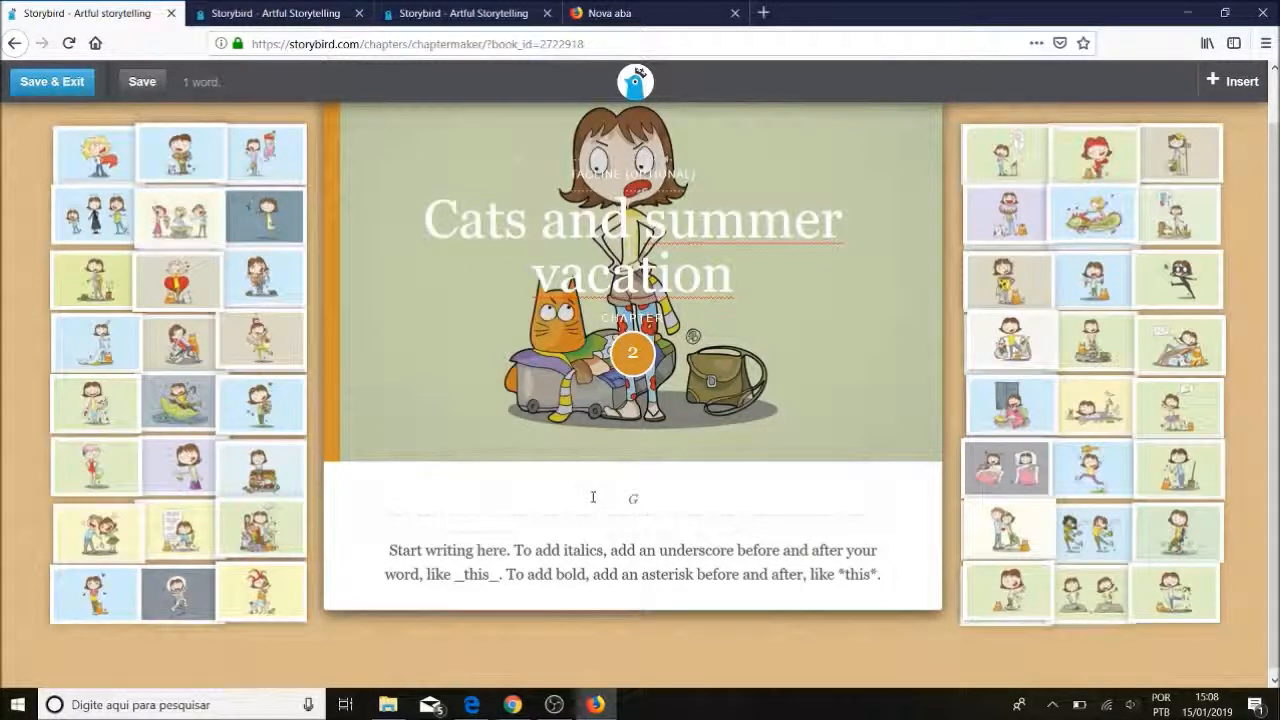
pyautogui.write('oing to the beach with my cat.')
pyautogui.press('Return')
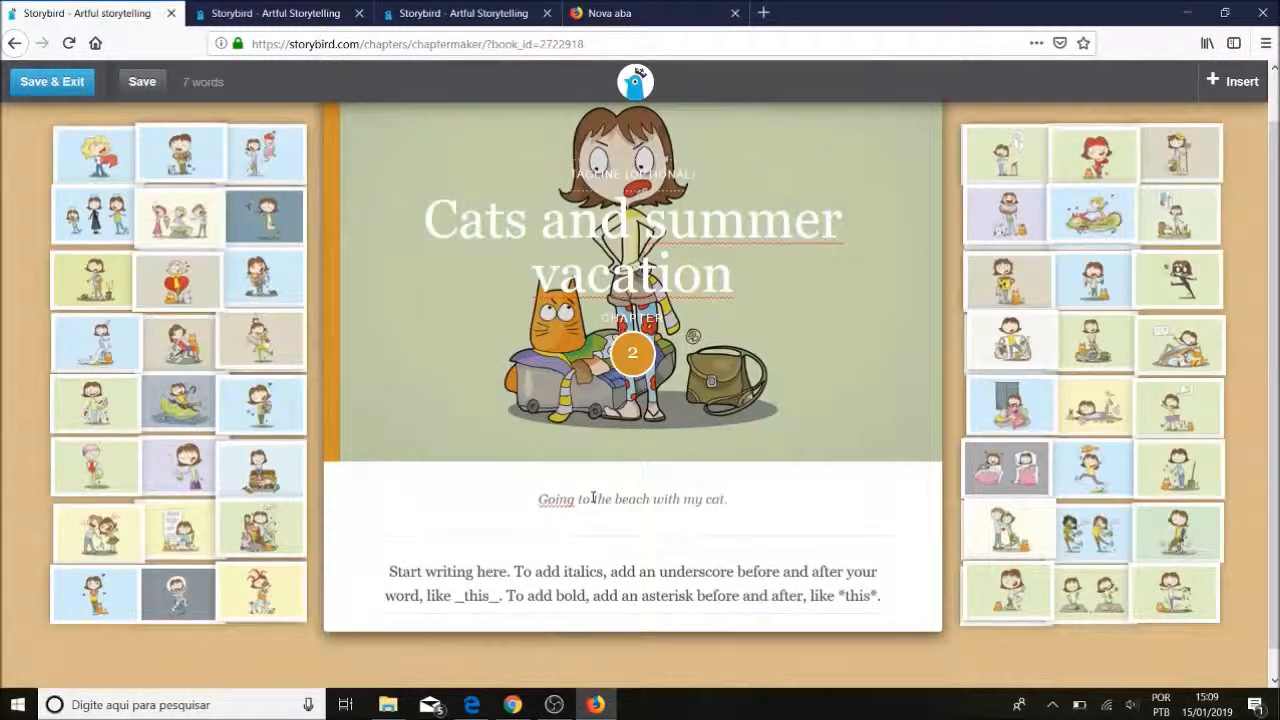
# Write "Going to the beach with my cat was complicated, because..." as the body text of chapter 2
pyautogui.click(573, 573)
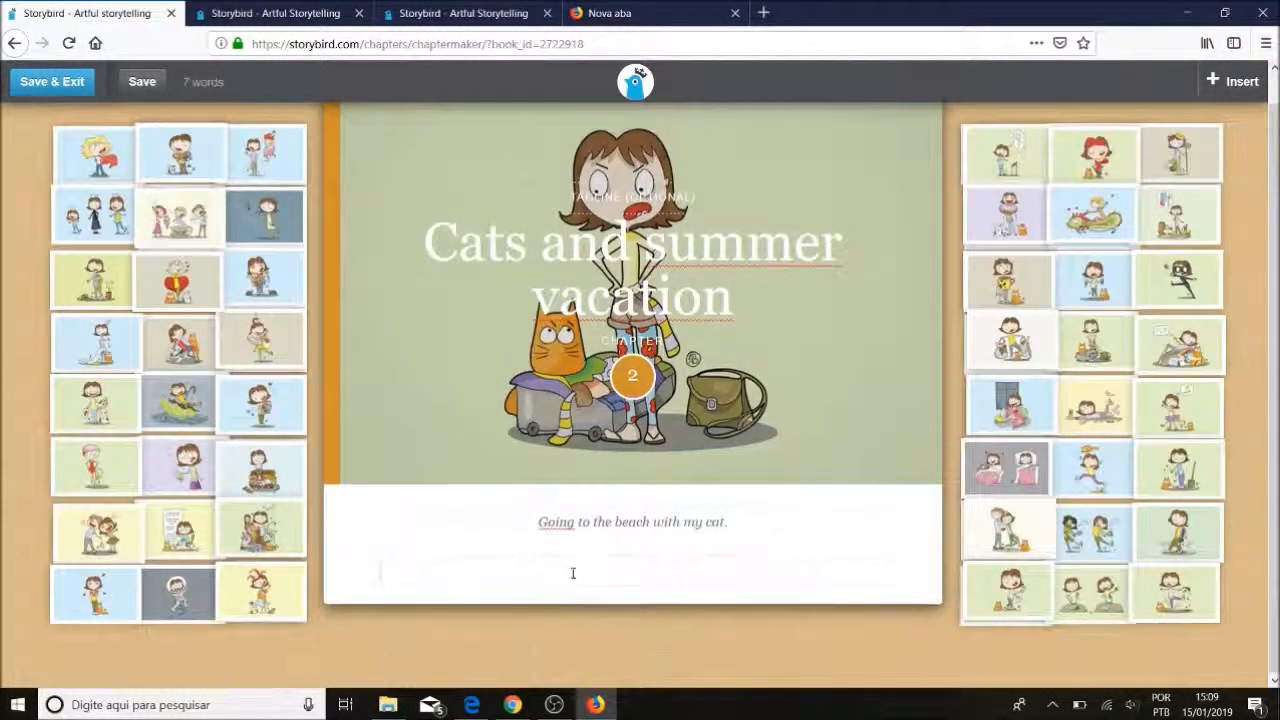
pyautogui.write('goin')
pyautogui.press('BackSpace')
pyautogui.press('BackSpace')
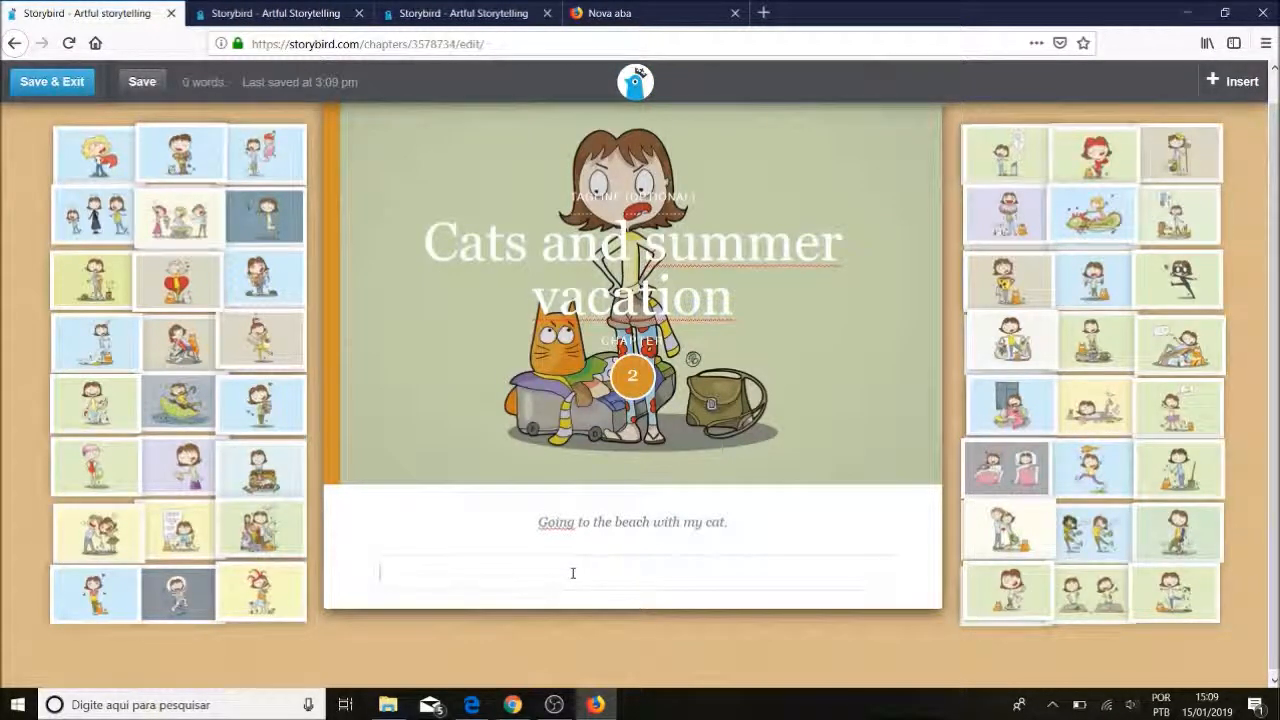
pyautogui.write('Going to th')
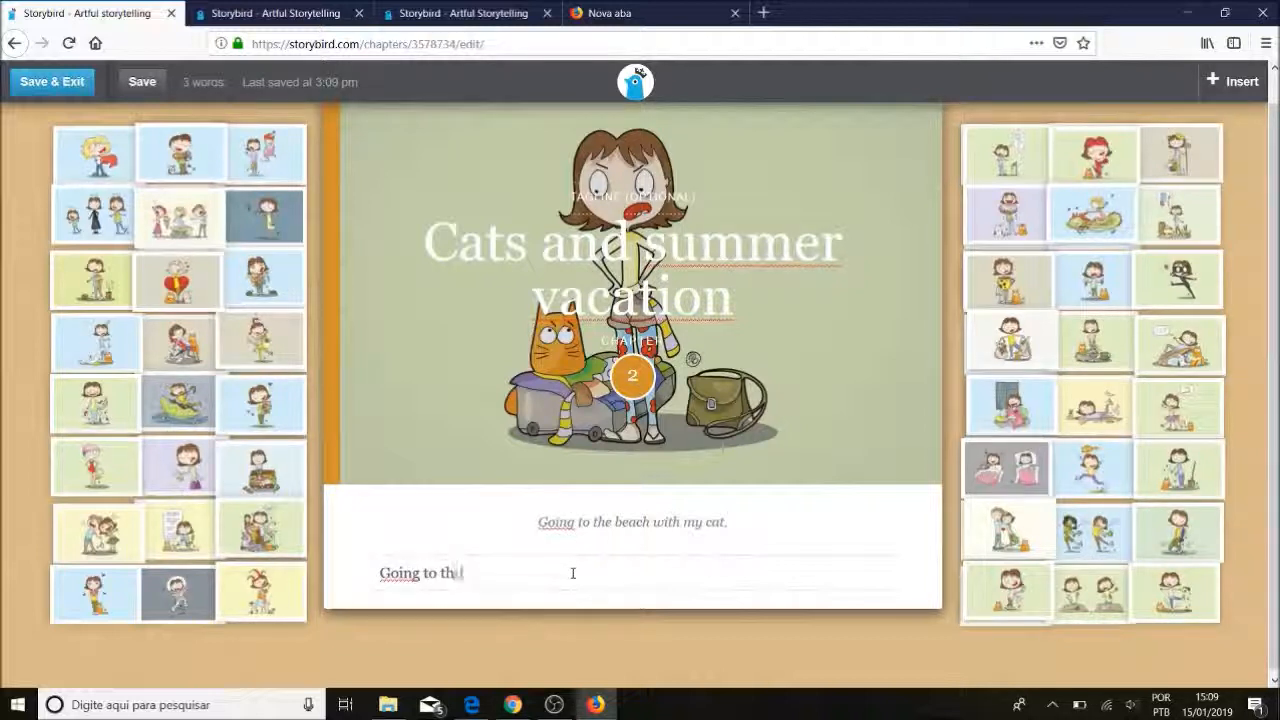
pyautogui.write('e beach with m')
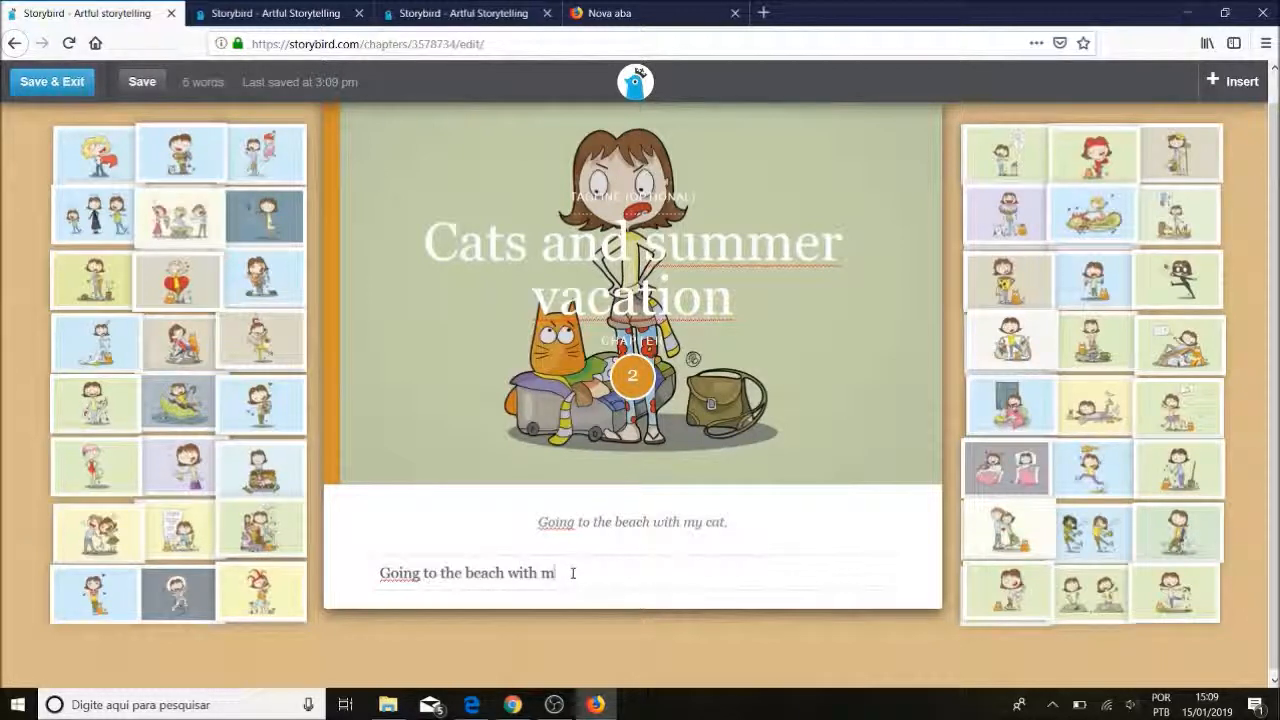
pyautogui.write('y cat')
pyautogui.write(' was ')
pyautogui.write('con')
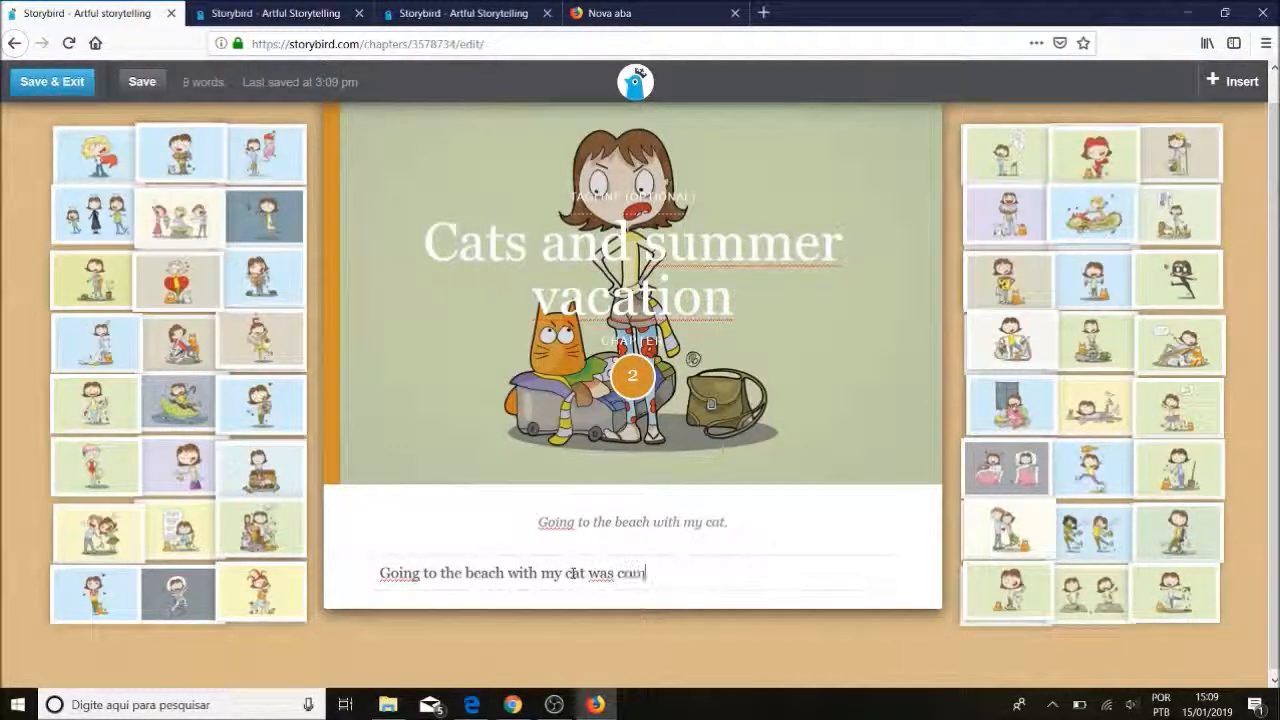
pyautogui.write('plicated,')
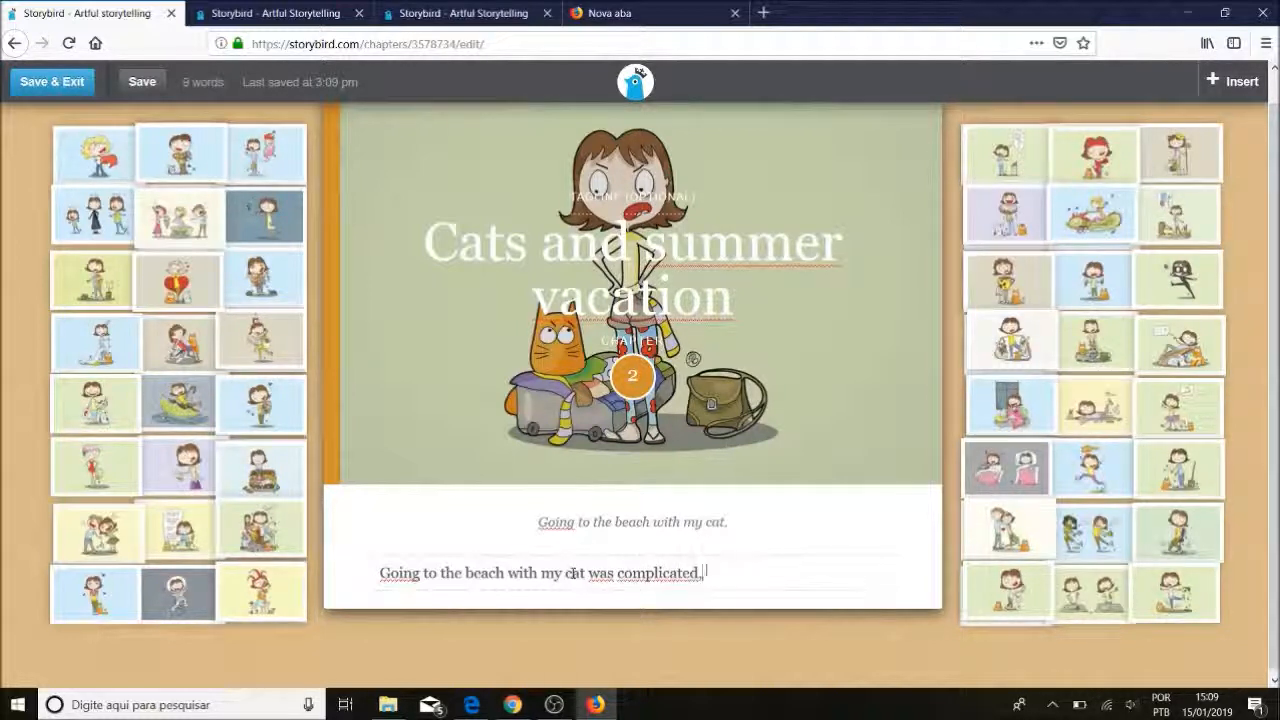
pyautogui.write(' because...')
pyautogui.press('Return')
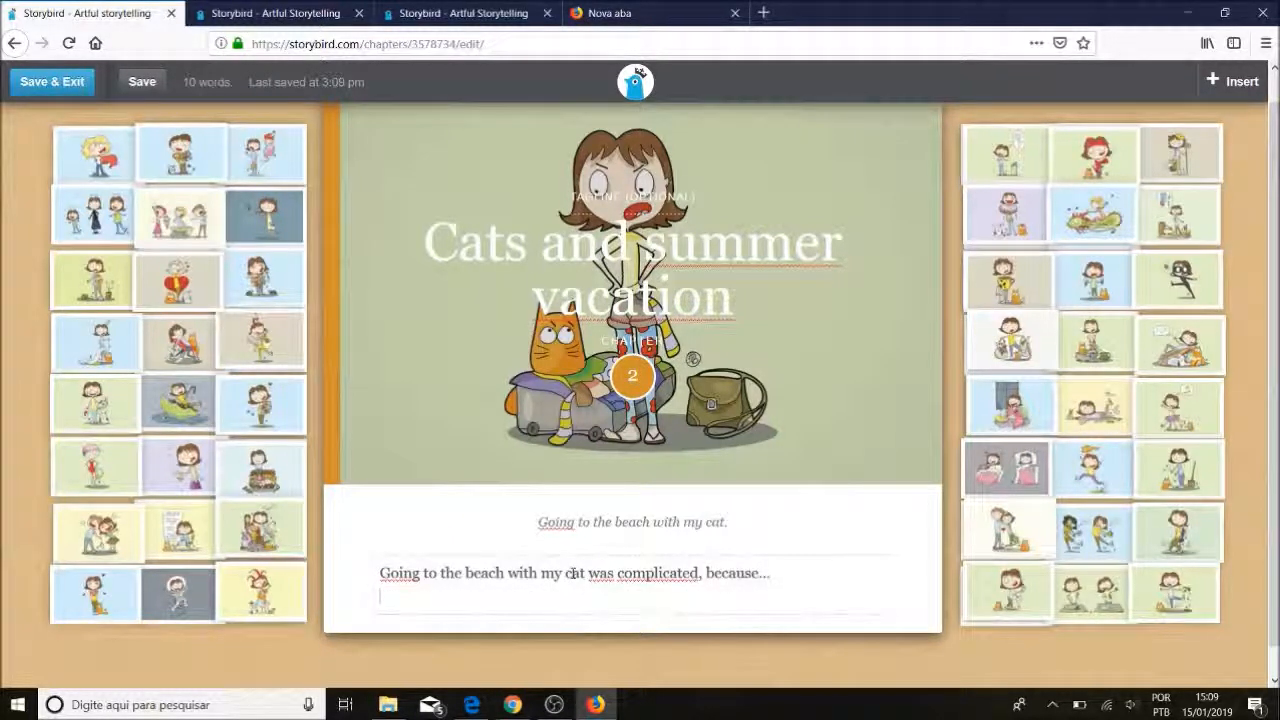
pyautogui.click(926, 521)
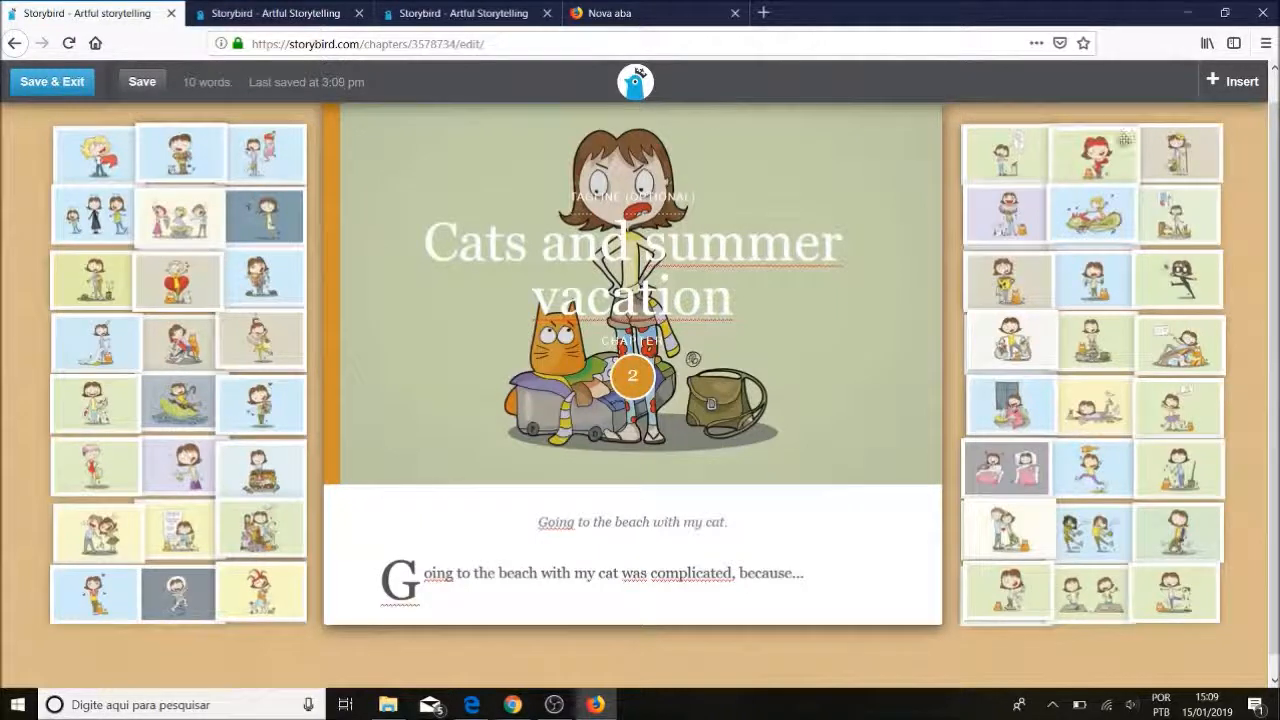
# Save chapter 2, exit the editor, and mark the story as not finished yet
pyautogui.click(140, 82)
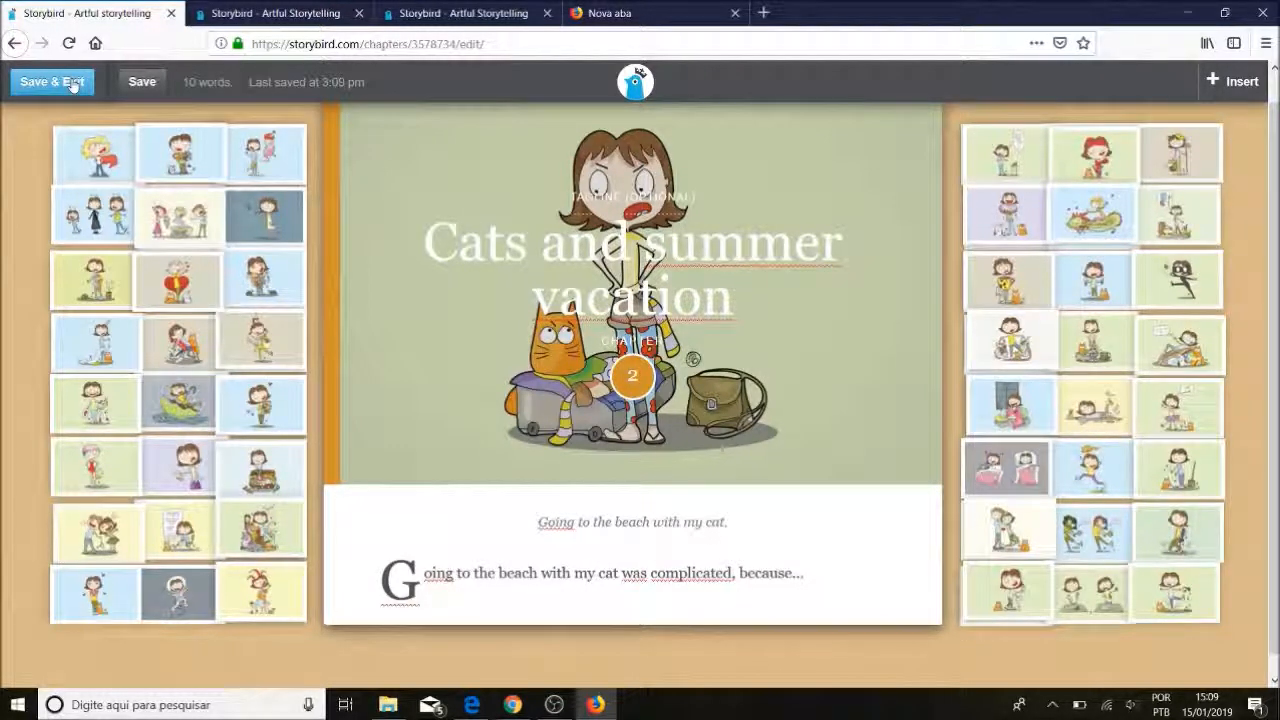
pyautogui.click(55, 82)
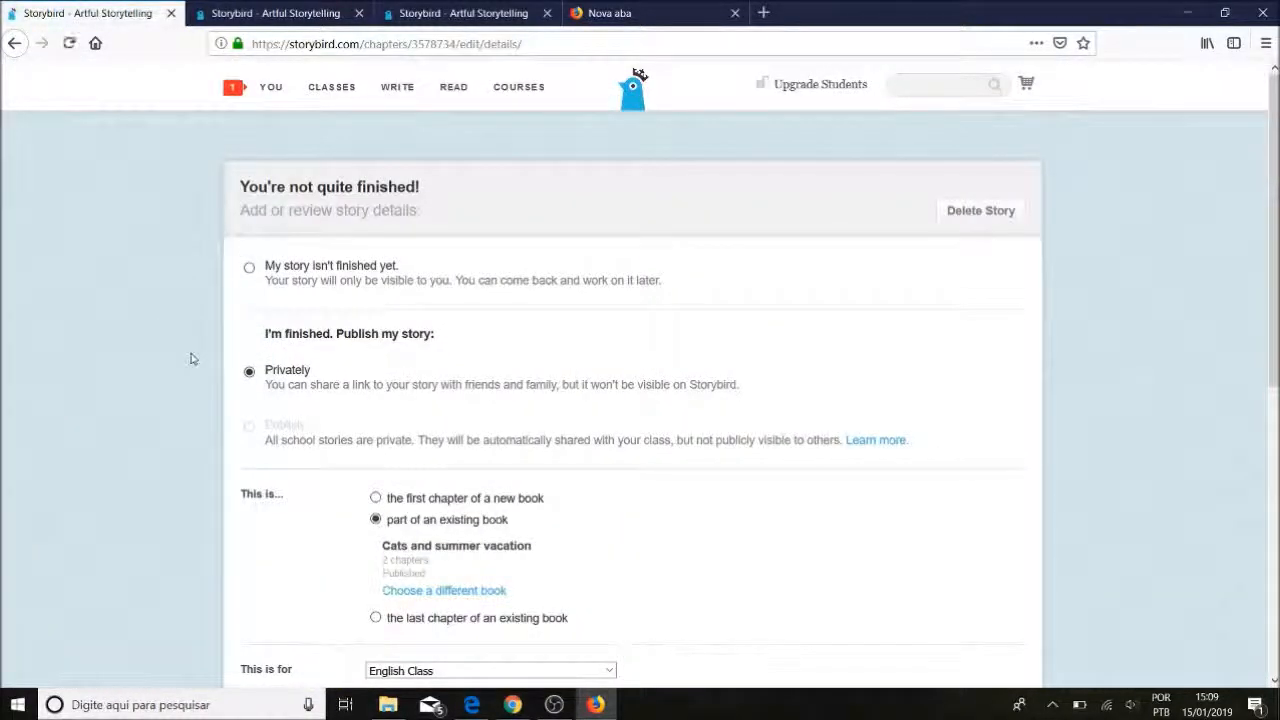
pyautogui.click(250, 266)
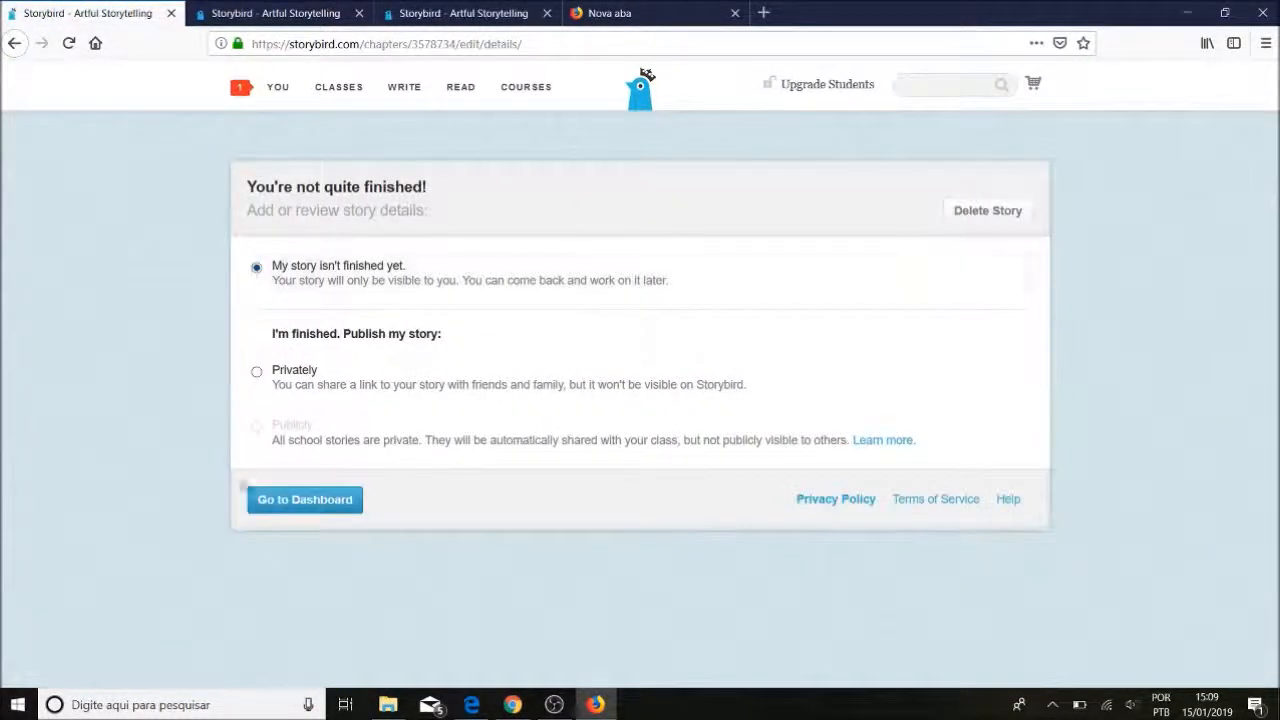
# Go to the dashboard and look over the longform book drafts, including chapter 2 of "Cats and summer vacation"
pyautogui.click(304, 508)
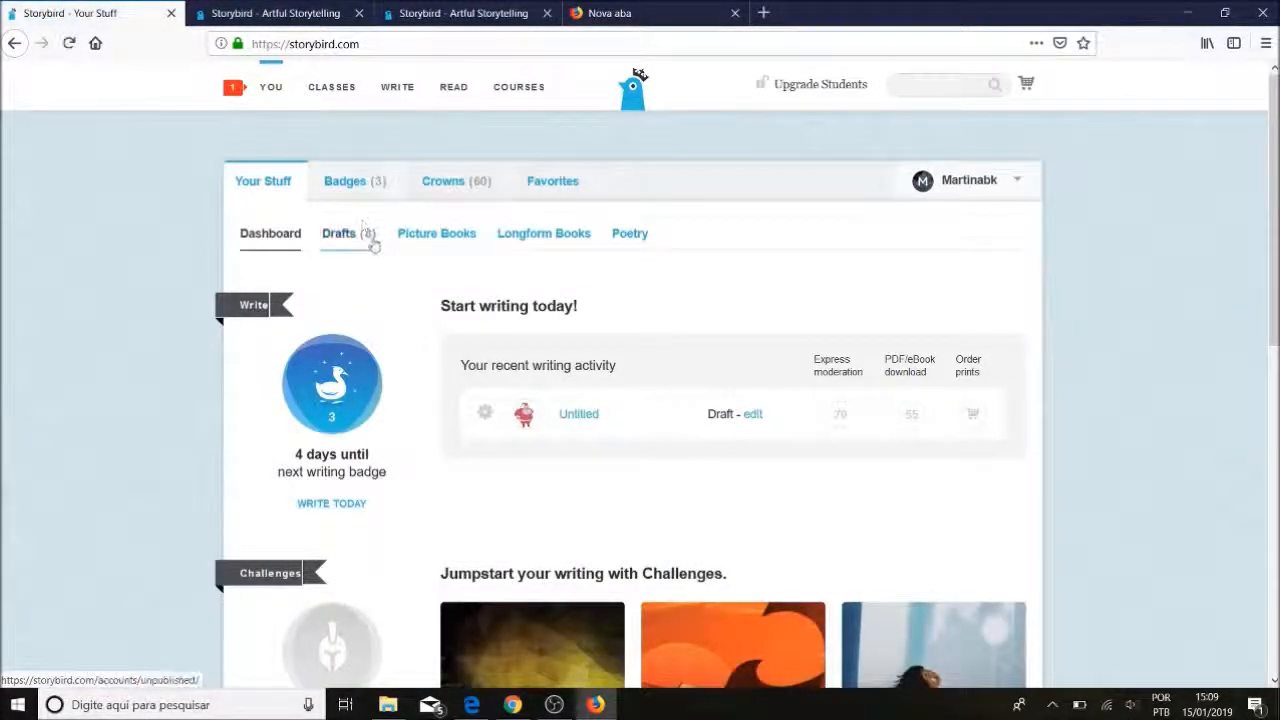
pyautogui.click(372, 243)
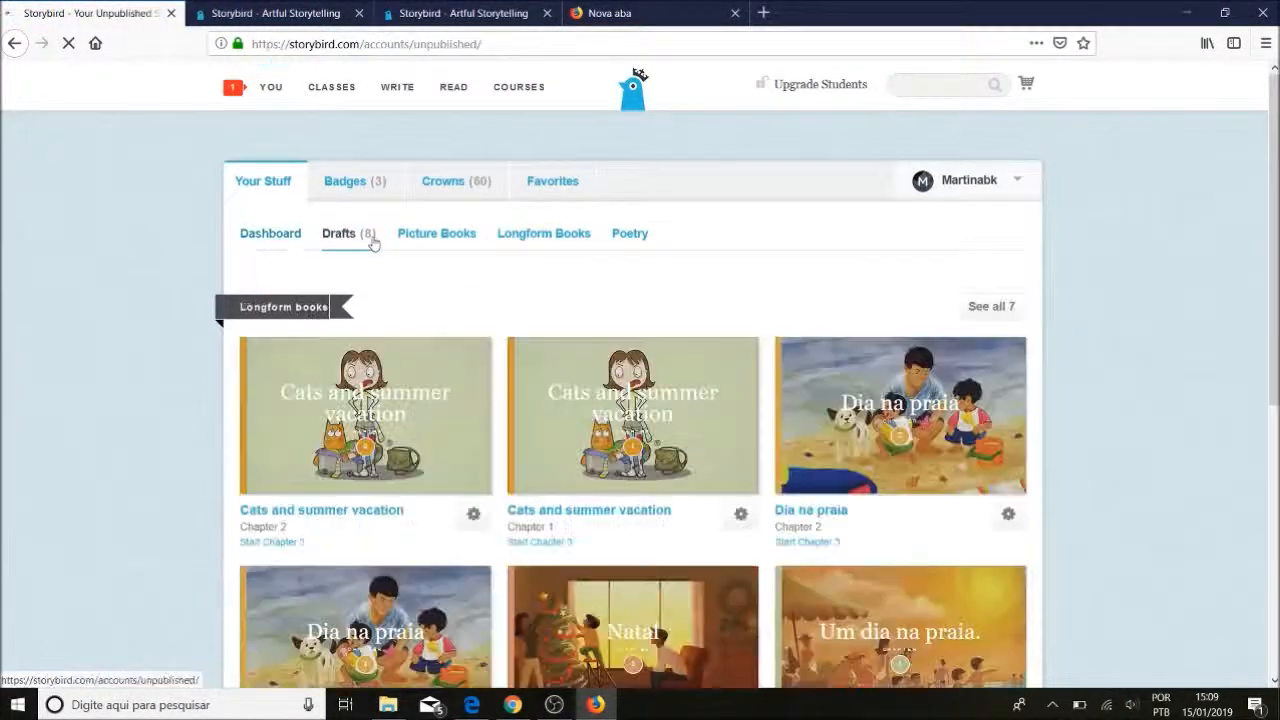
pyautogui.scroll(-2, 115, 400)
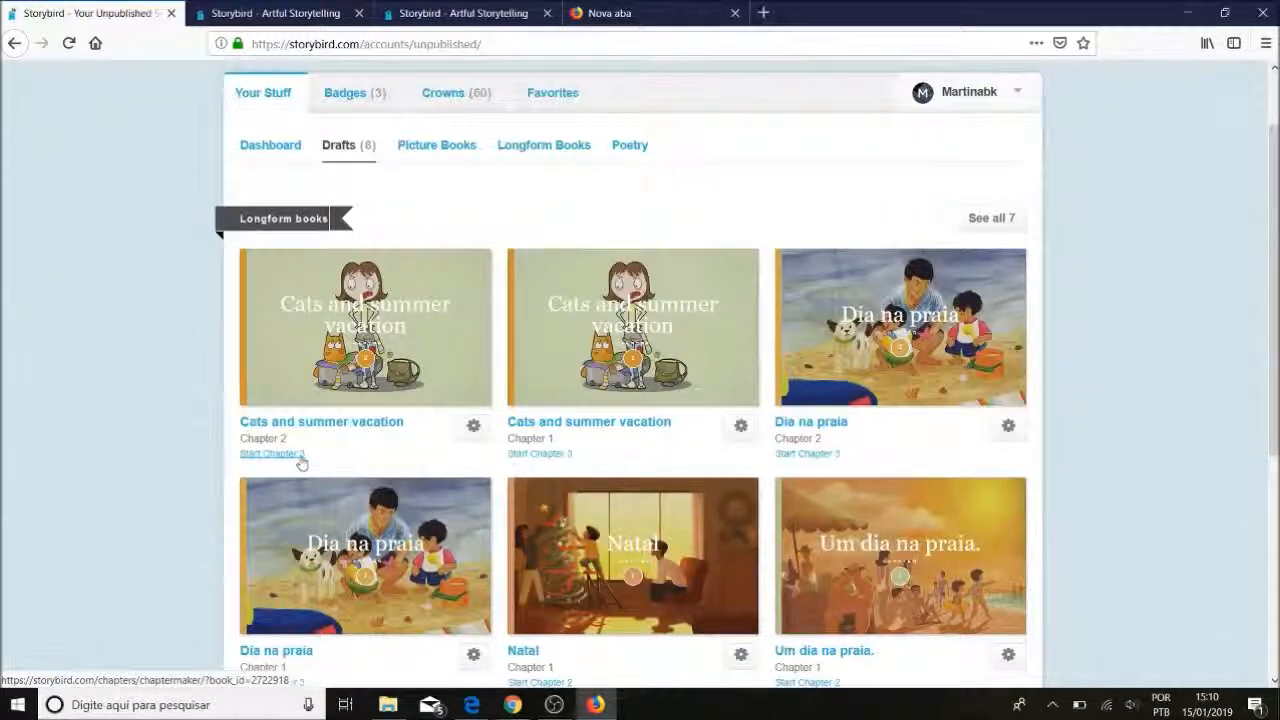
# Switch to the page with the summer artwork search and browse the How-to Guides for writing from there
pyautogui.click(463, 13)
pyautogui.moveTo(408, 88)
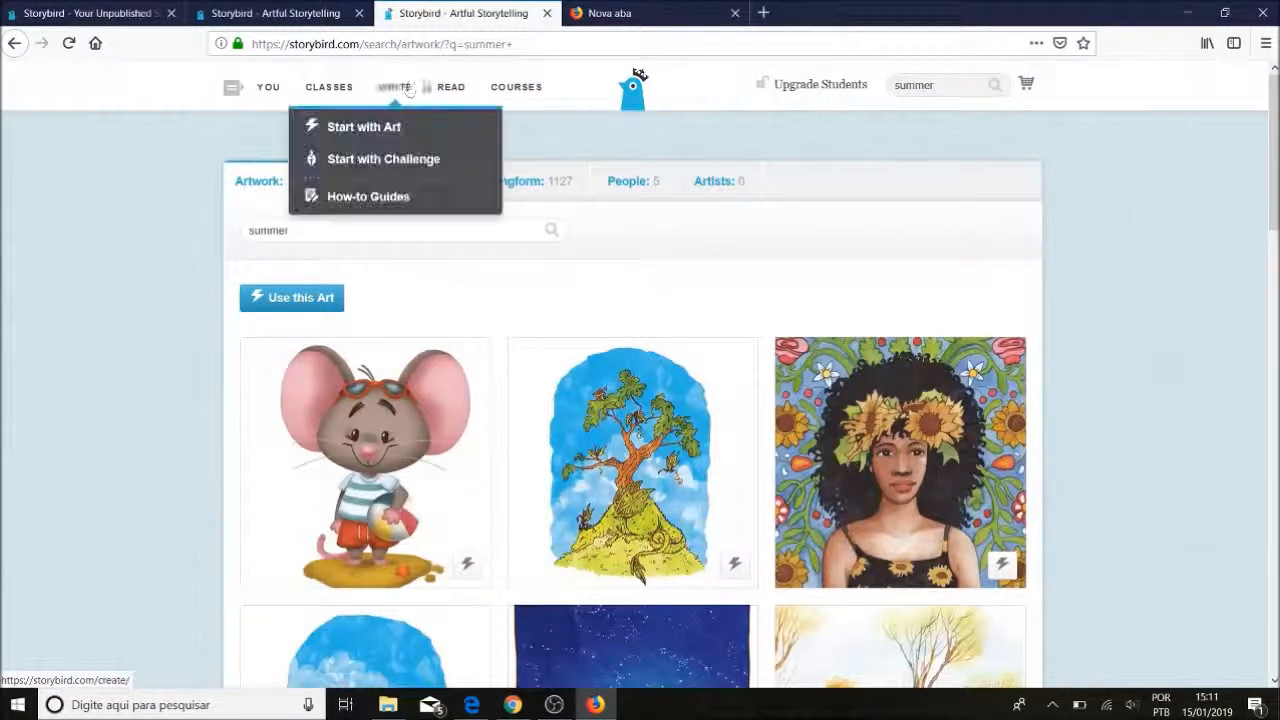
pyautogui.click(400, 200)
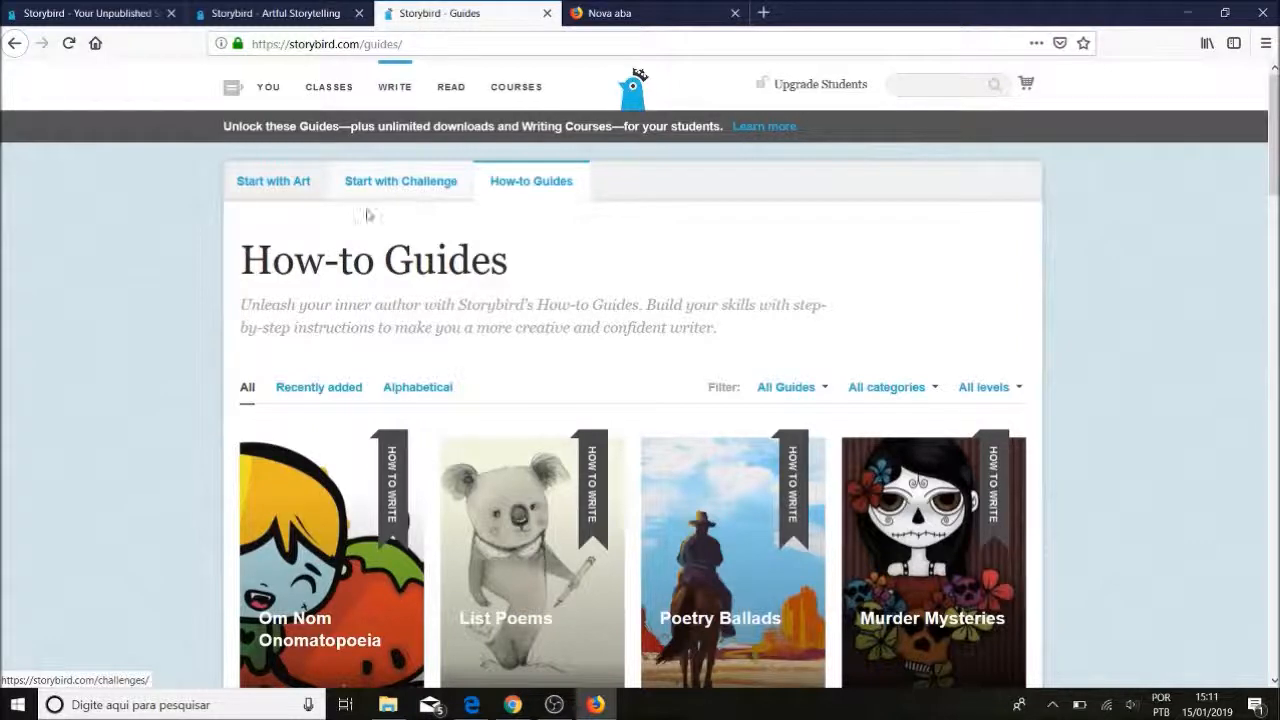
pyautogui.scroll(-2, 0, 398)
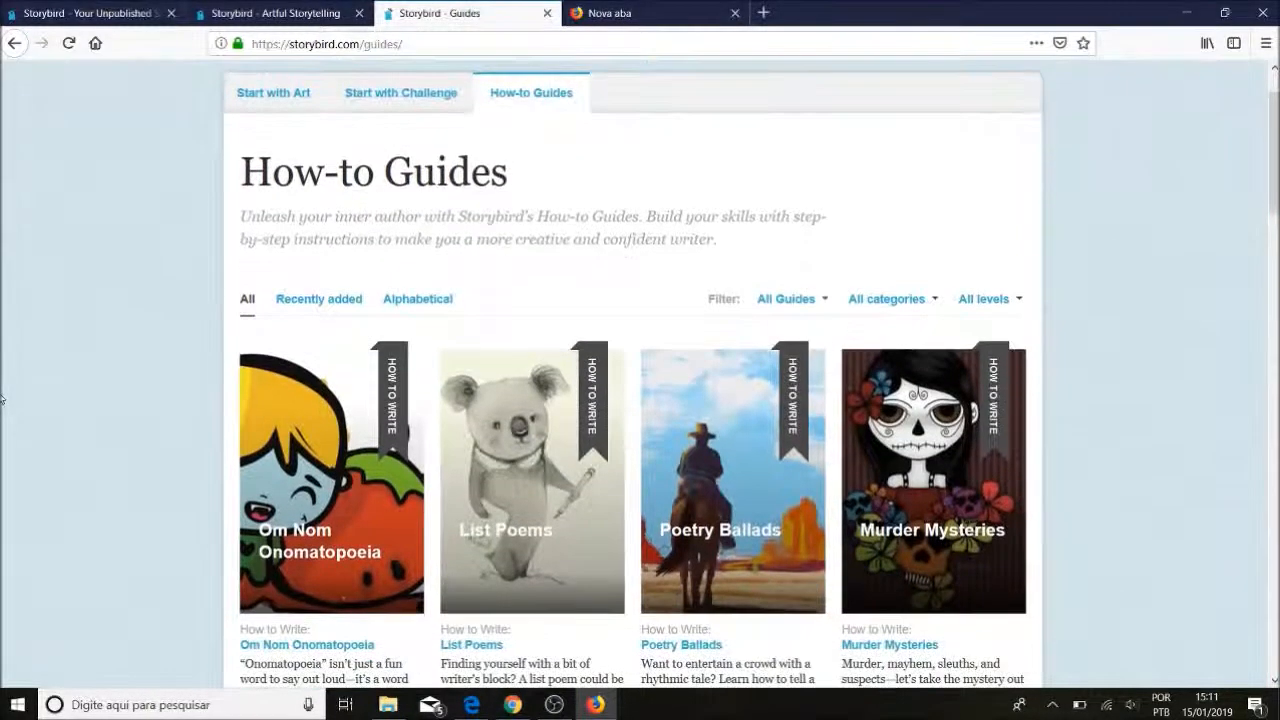
pyautogui.scroll(-5, 0, 398)
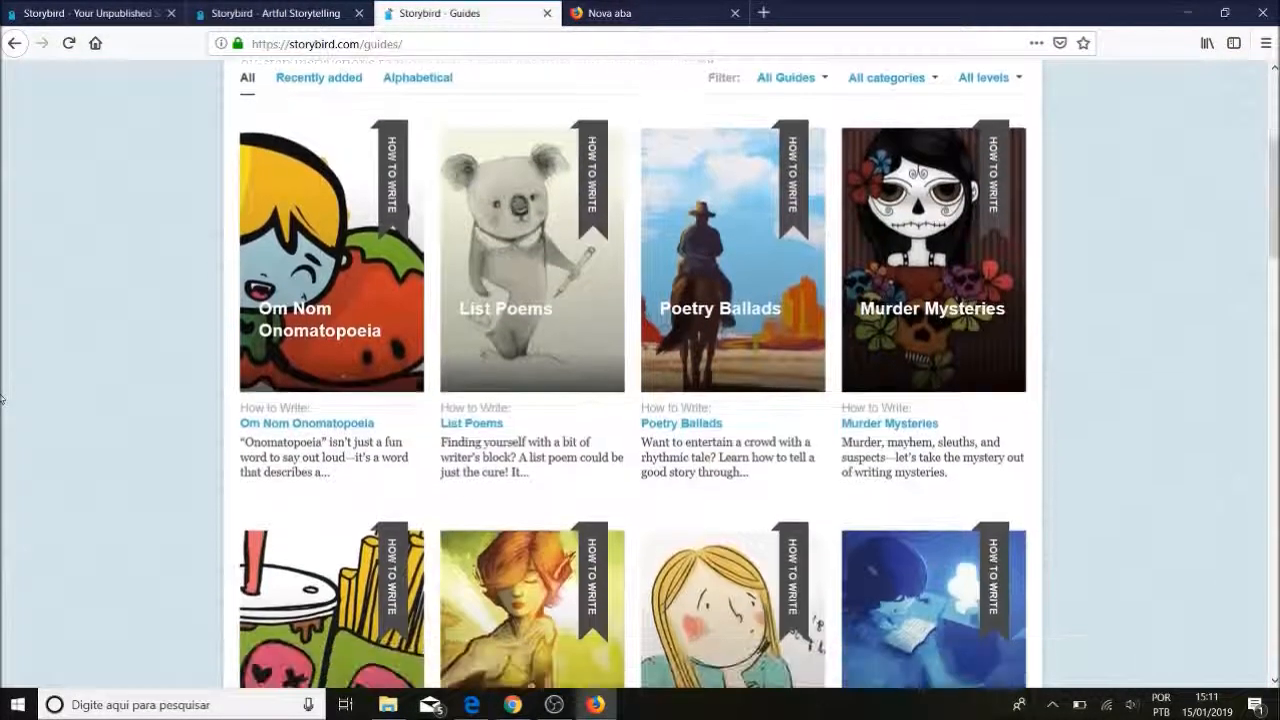
pyautogui.scroll(-6, 1143, 420)
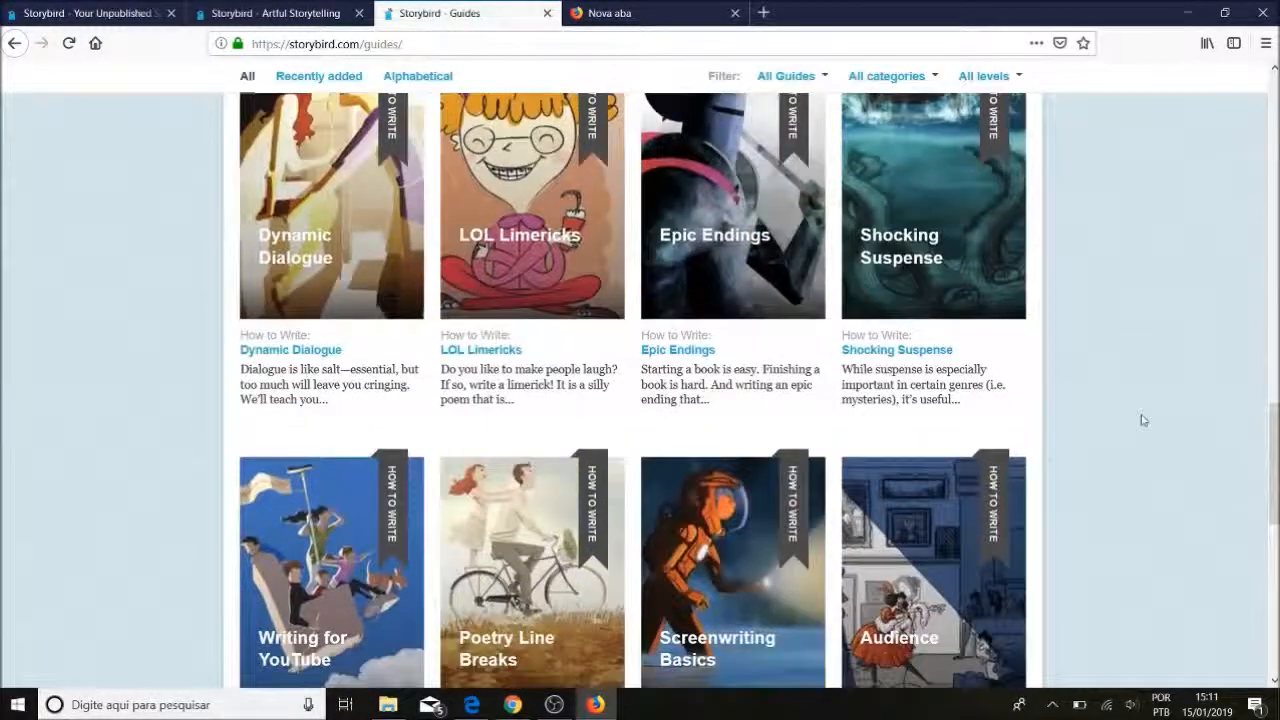
pyautogui.scroll(3, 1143, 420)
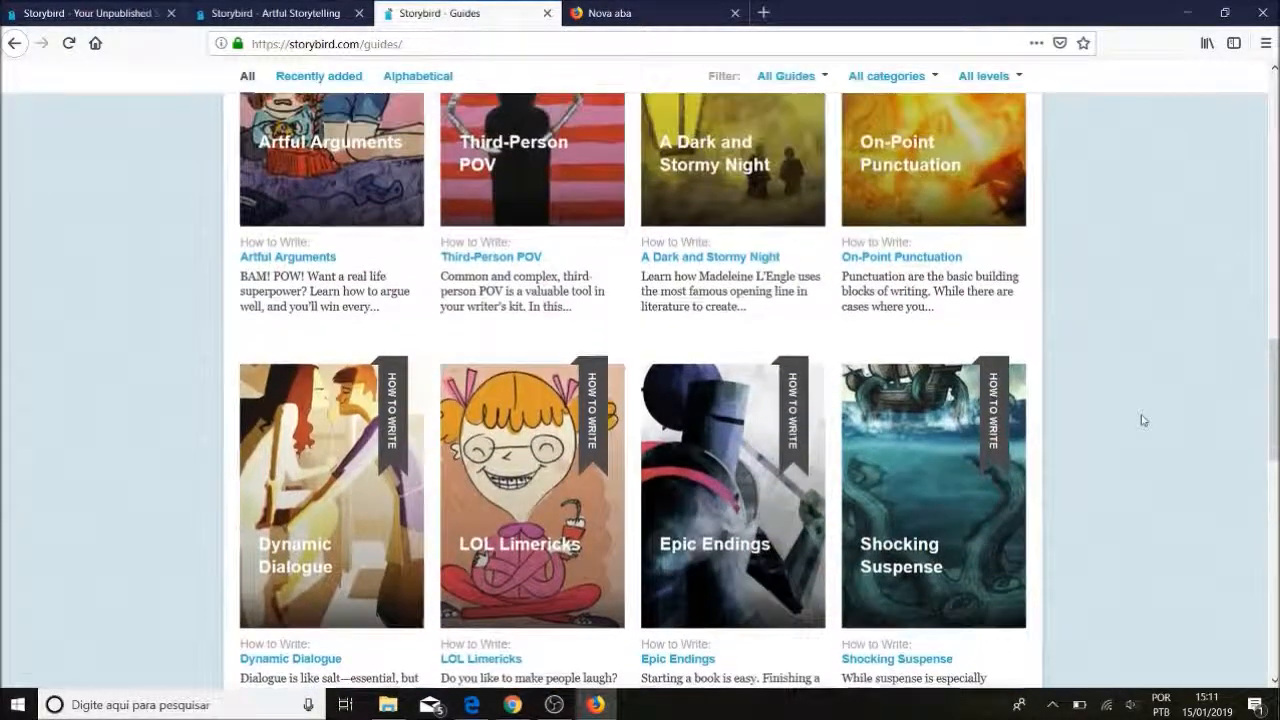
pyautogui.scroll(2, 1143, 420)
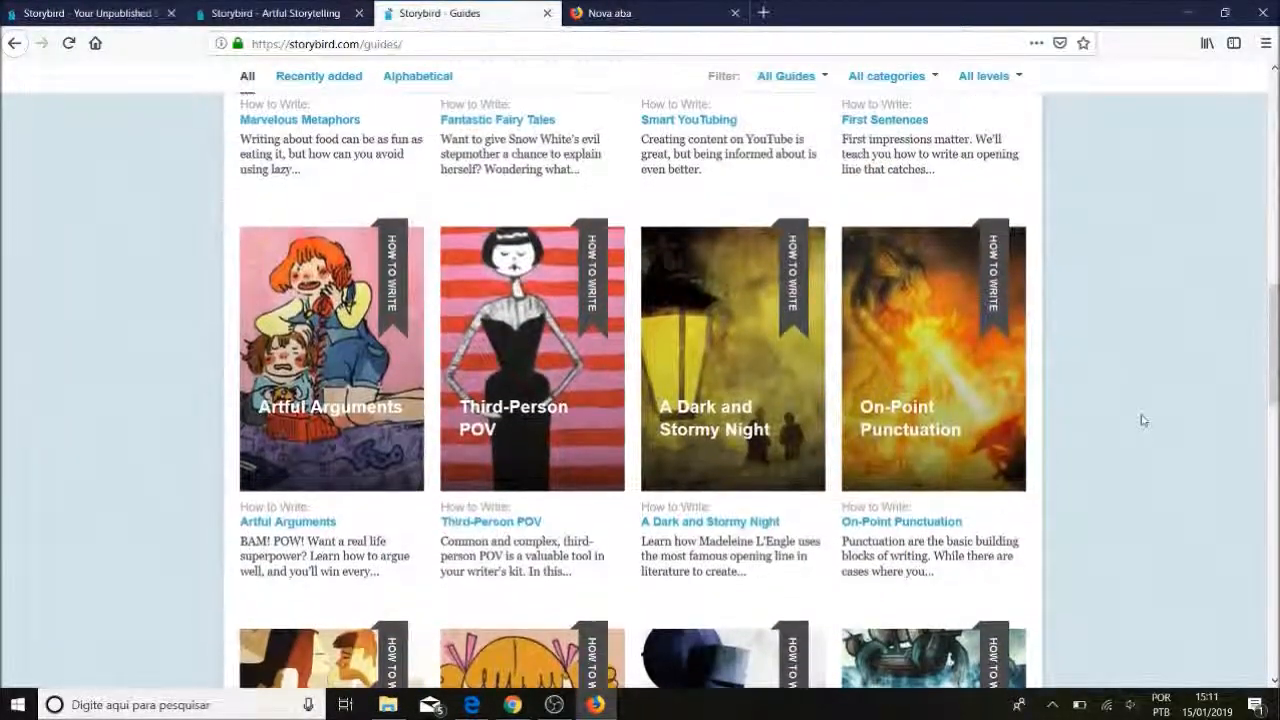
pyautogui.scroll(3, 1143, 420)
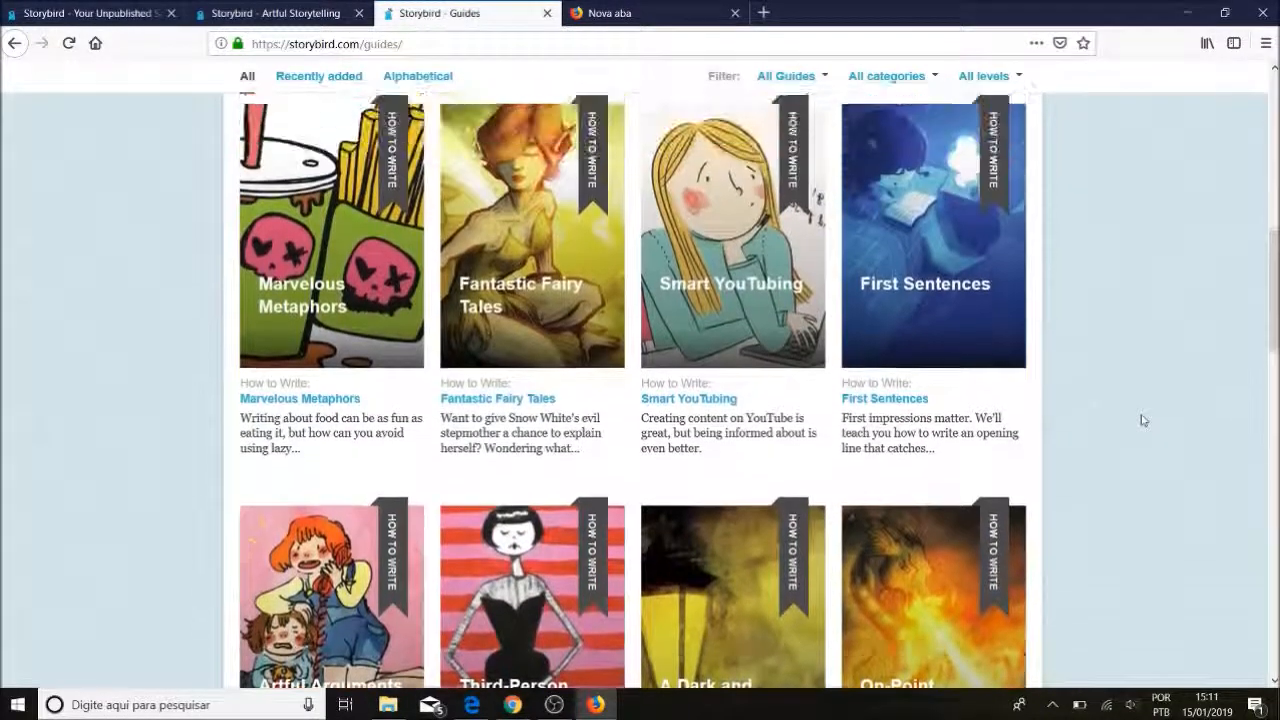
pyautogui.scroll(5, 1143, 420)
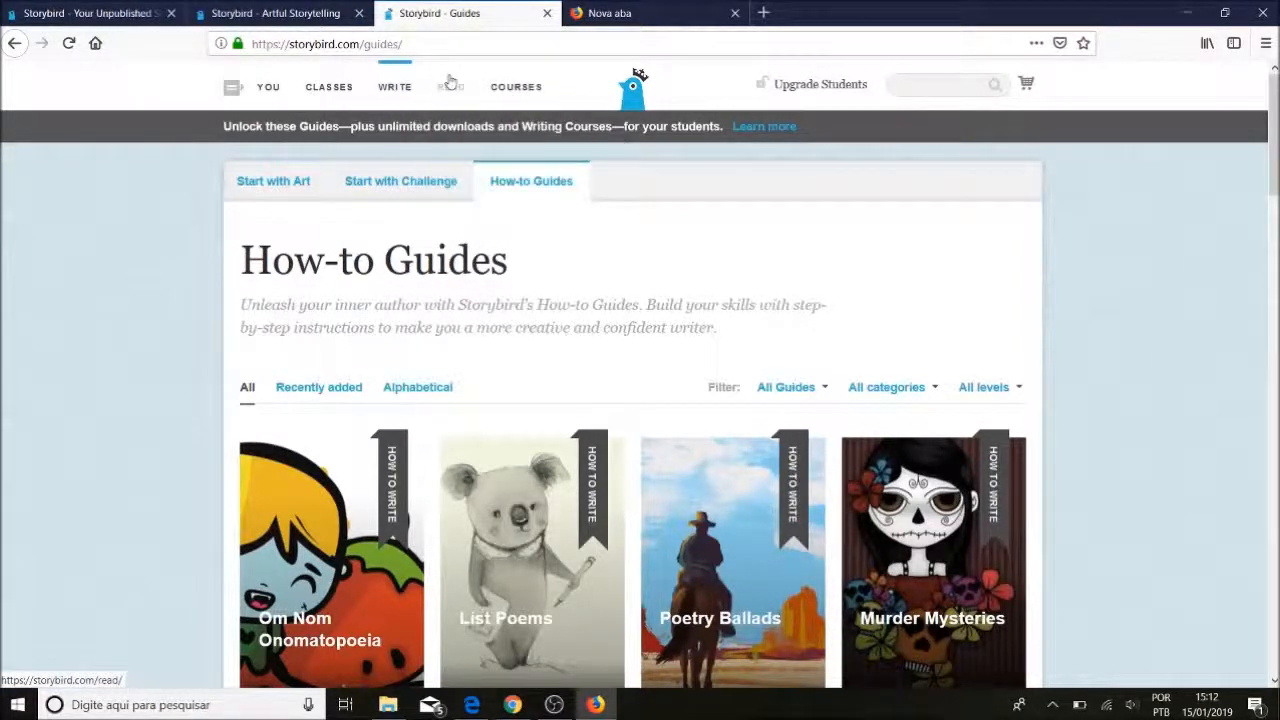
# Browse the writing Challenges and look over the "Publish a Picture Book" challenge page
pyautogui.moveTo(395, 97)
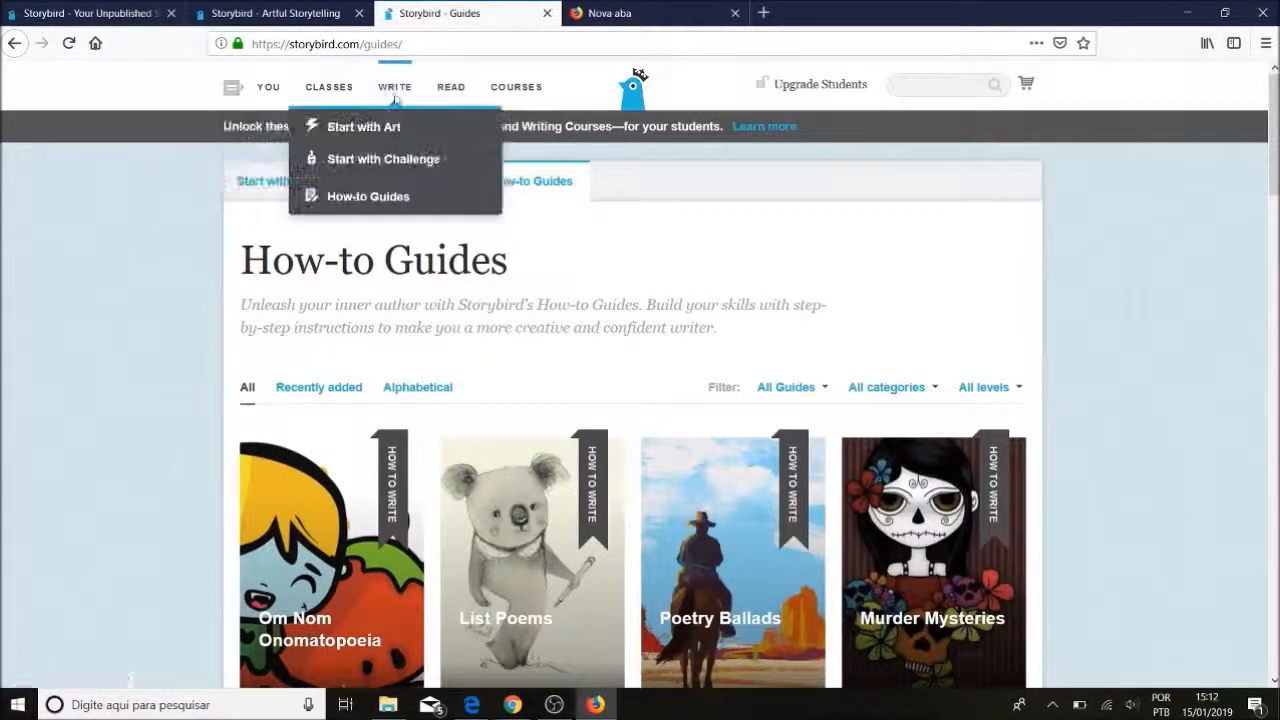
pyautogui.click(405, 161)
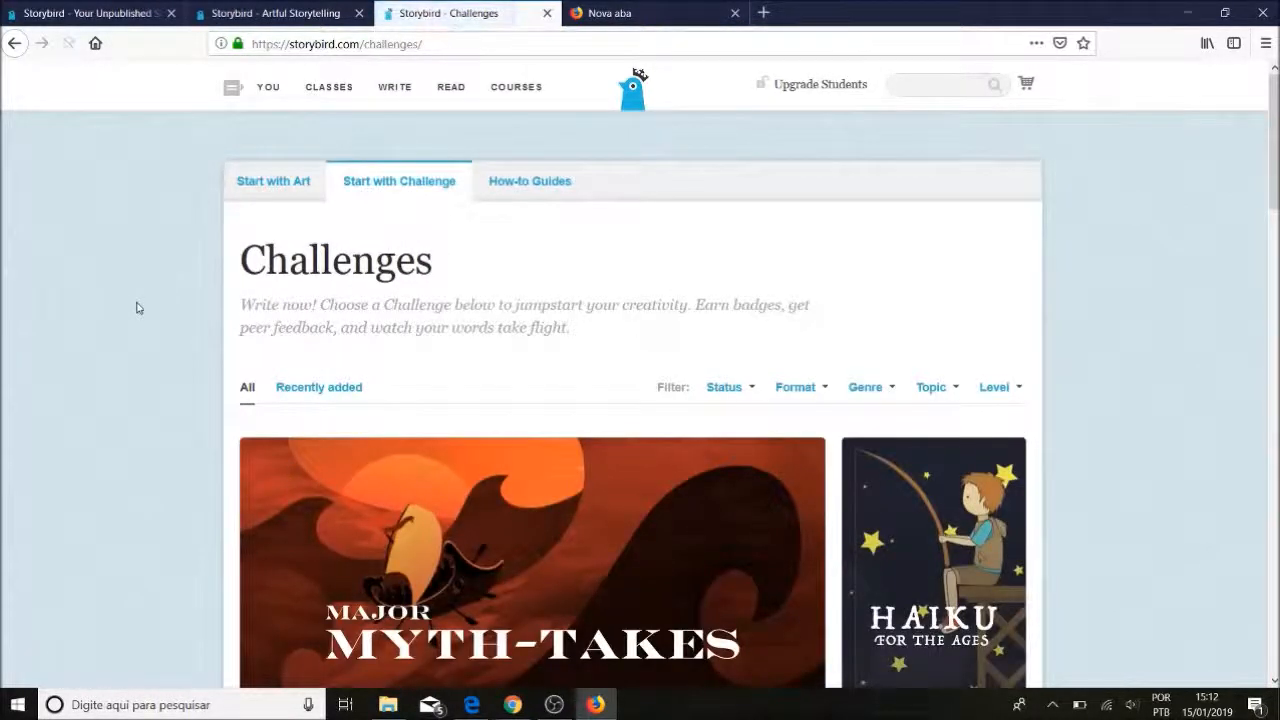
pyautogui.scroll(-1, 138, 308)
pyautogui.scroll(-4, 138, 308)
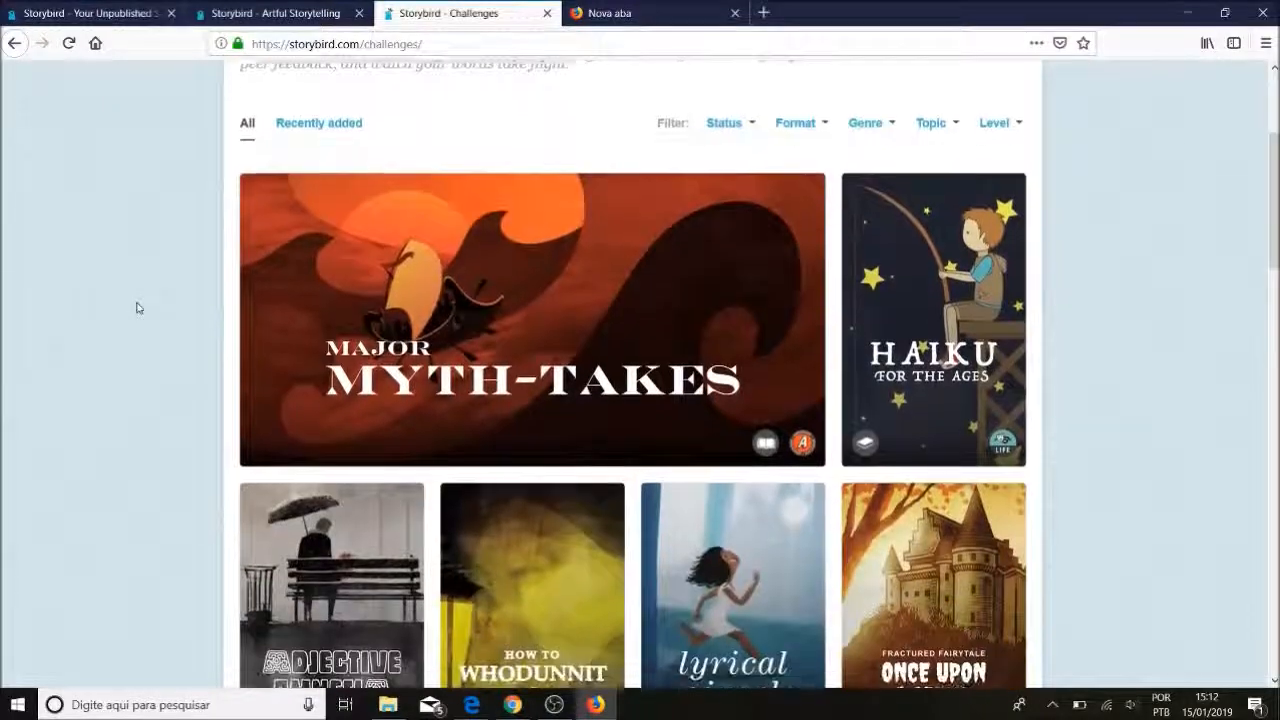
pyautogui.scroll(-3, 138, 308)
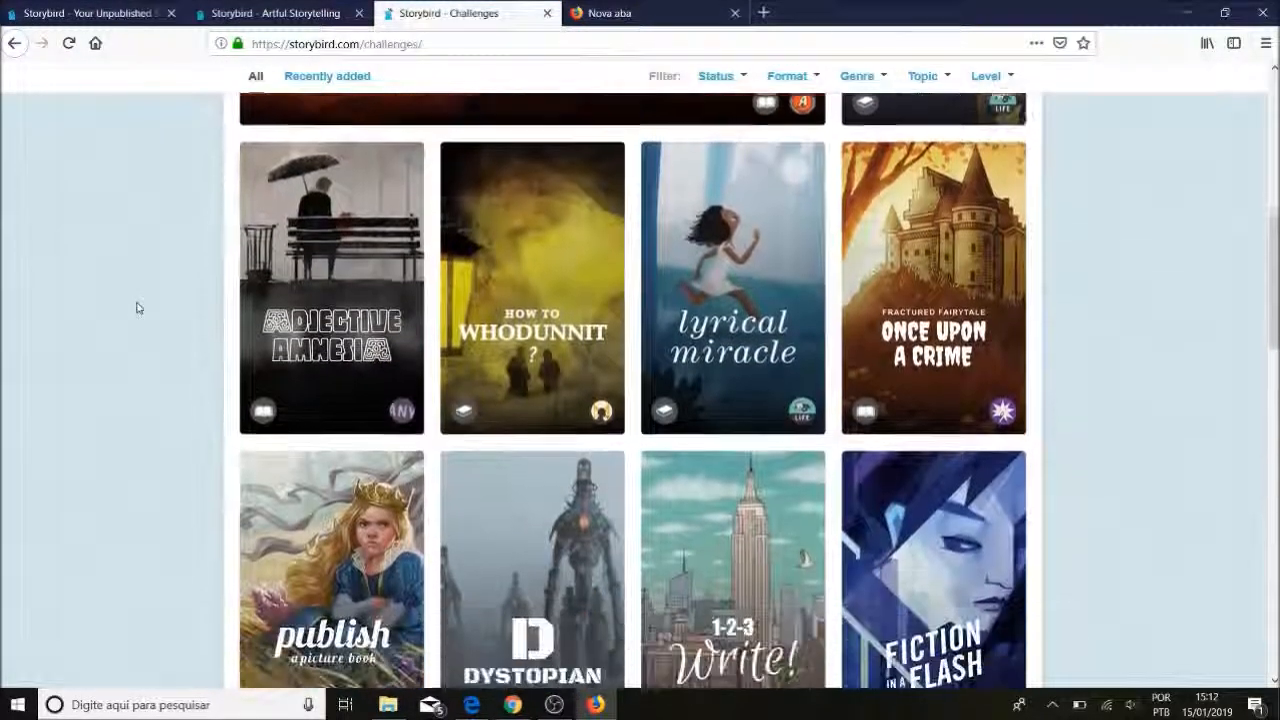
pyautogui.scroll(2, 138, 308)
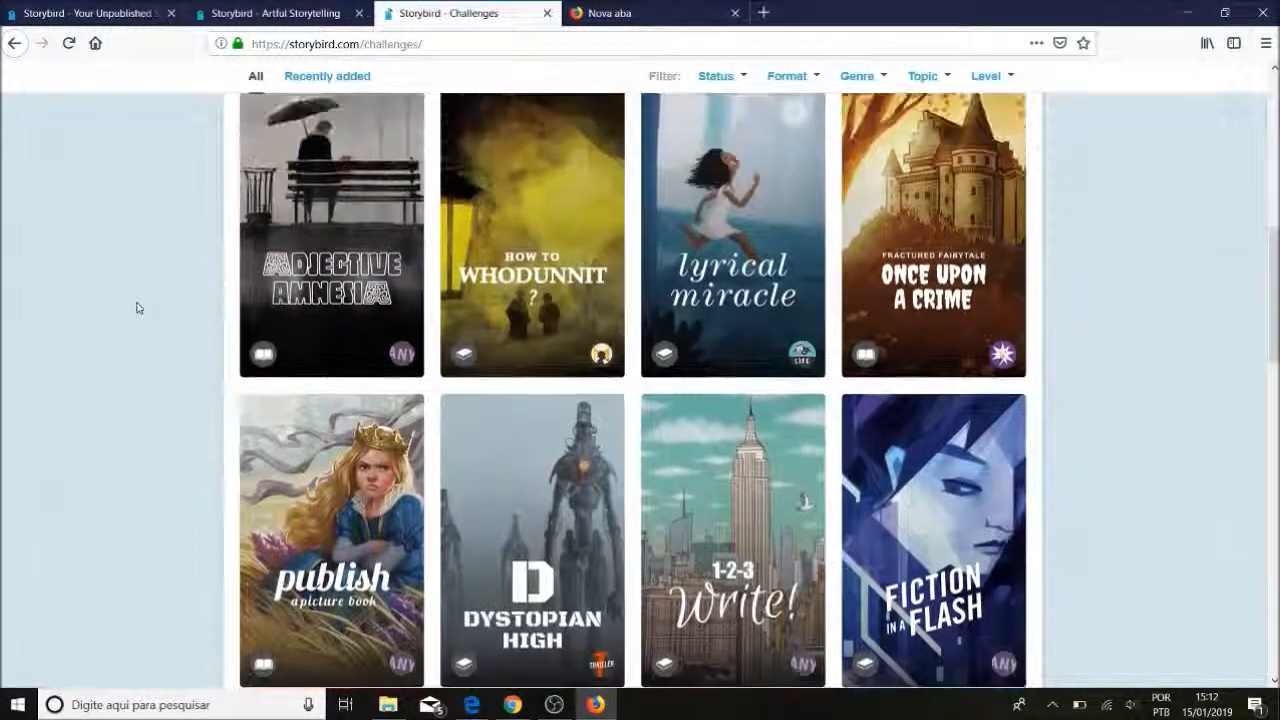
pyautogui.scroll(4, 138, 308)
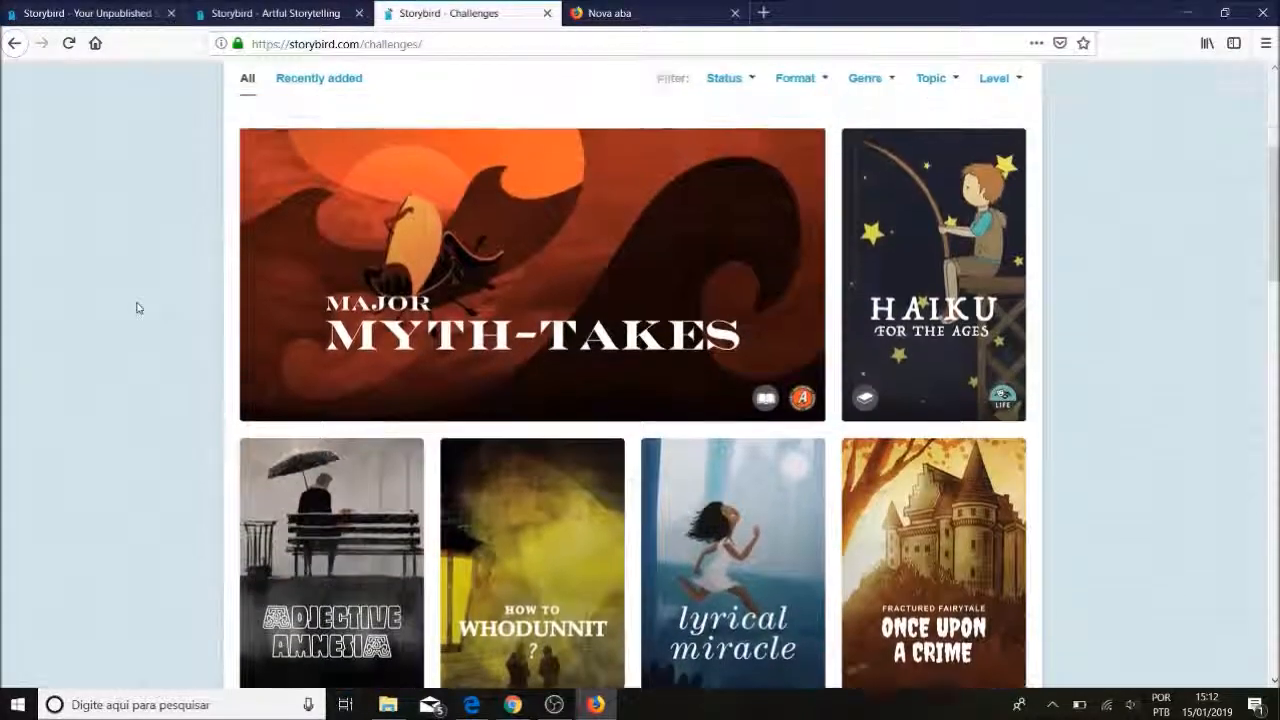
pyautogui.scroll(-3, 138, 308)
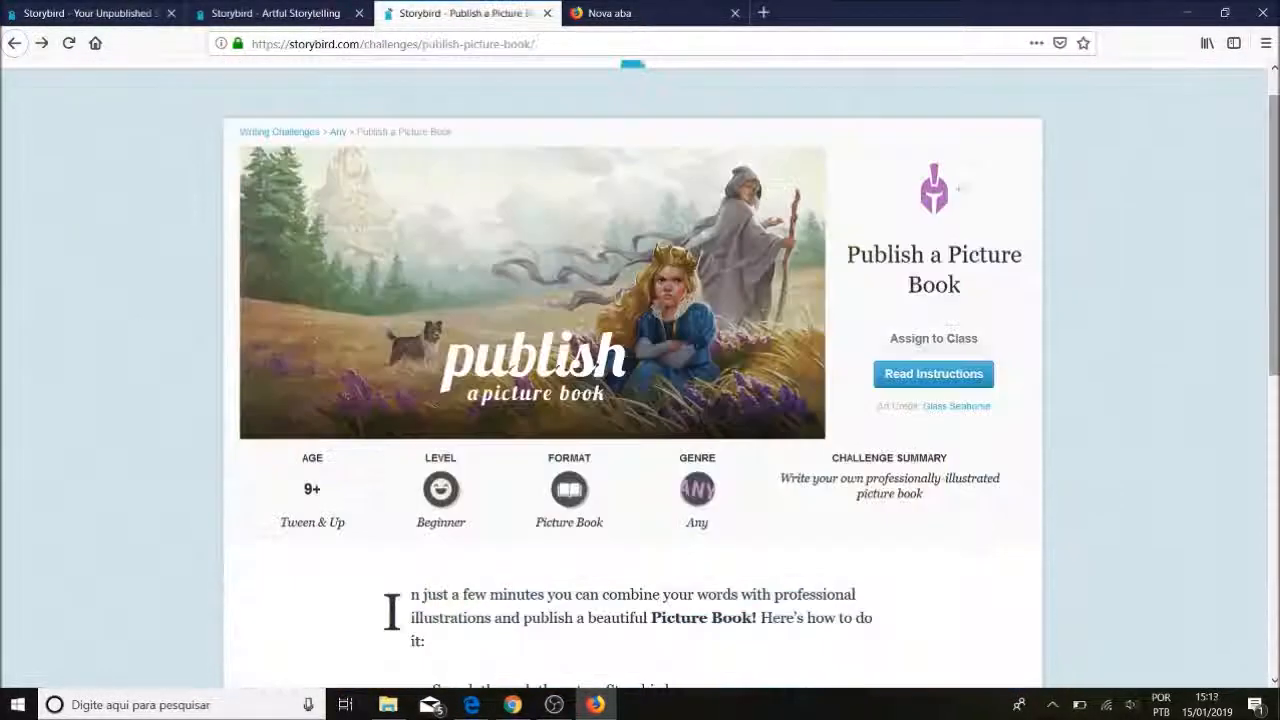
pyautogui.moveTo(1273, 240); pyautogui.dragTo(1273, 212)
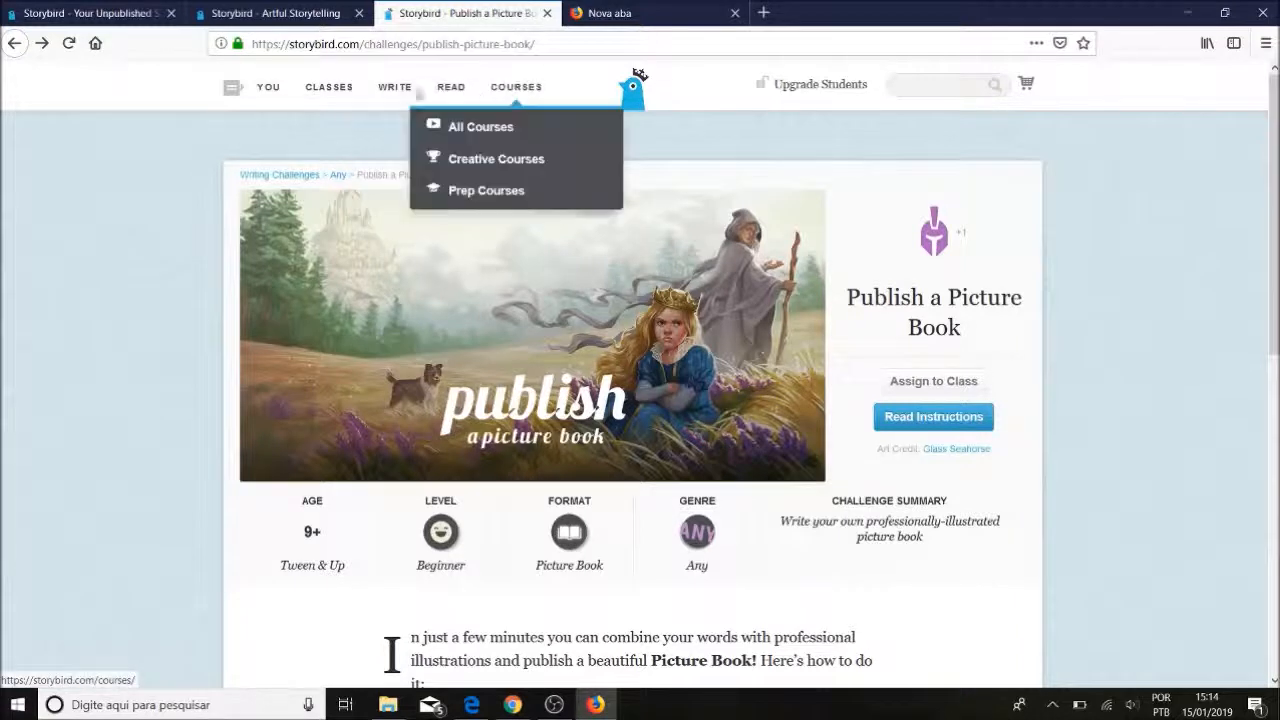
# Open the English Class and look over its page for reviewing student stories
pyautogui.moveTo(340, 89)
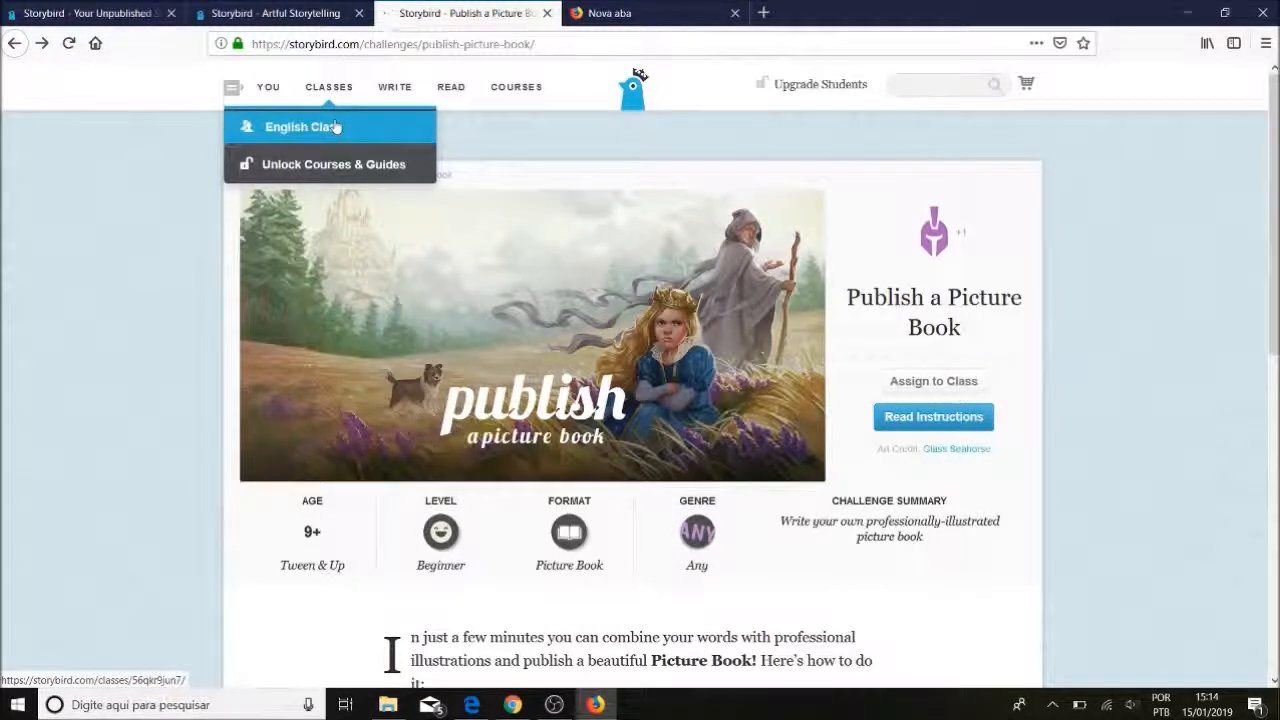
pyautogui.click(336, 126)
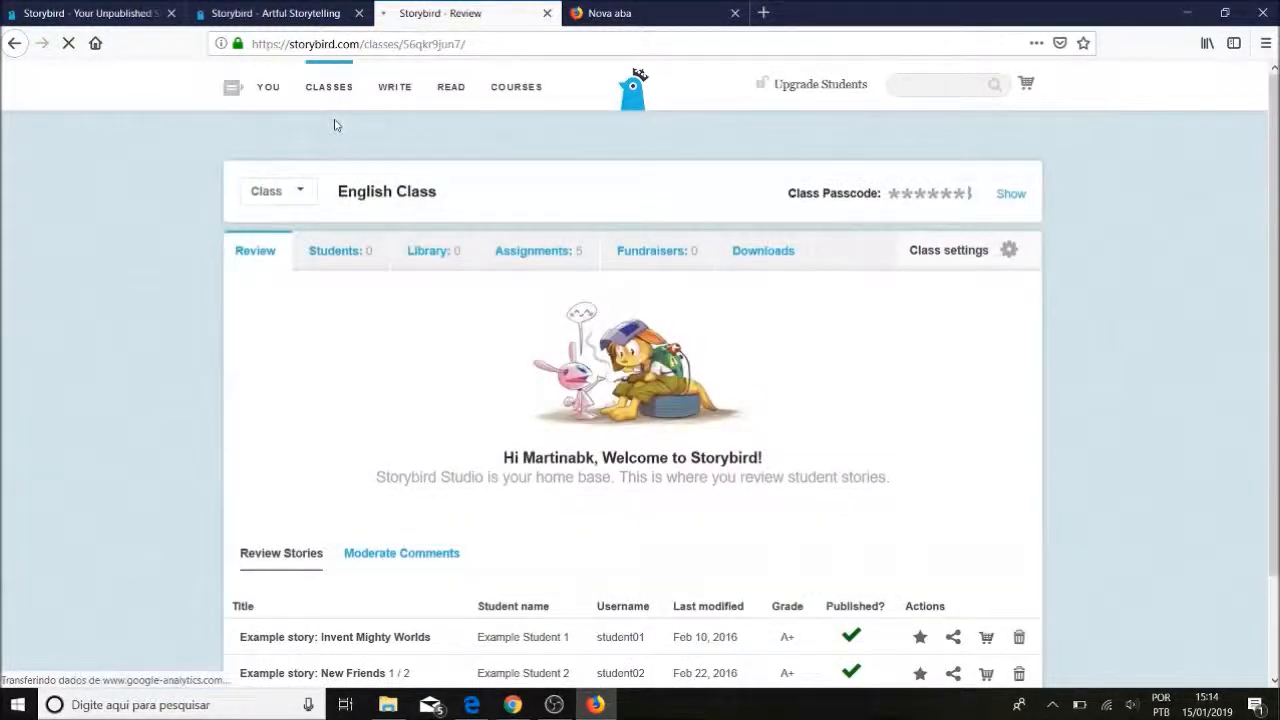
pyautogui.scroll(-2, 1245, 370)
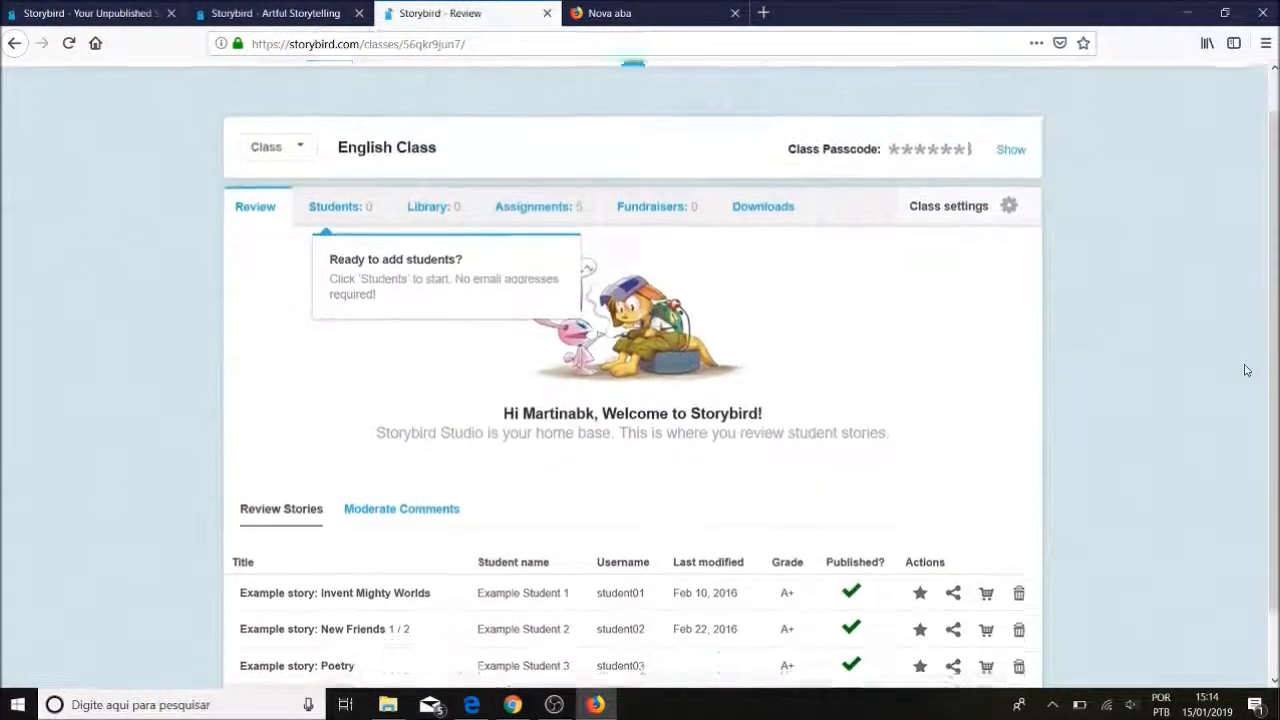
pyautogui.scroll(1, 1245, 370)
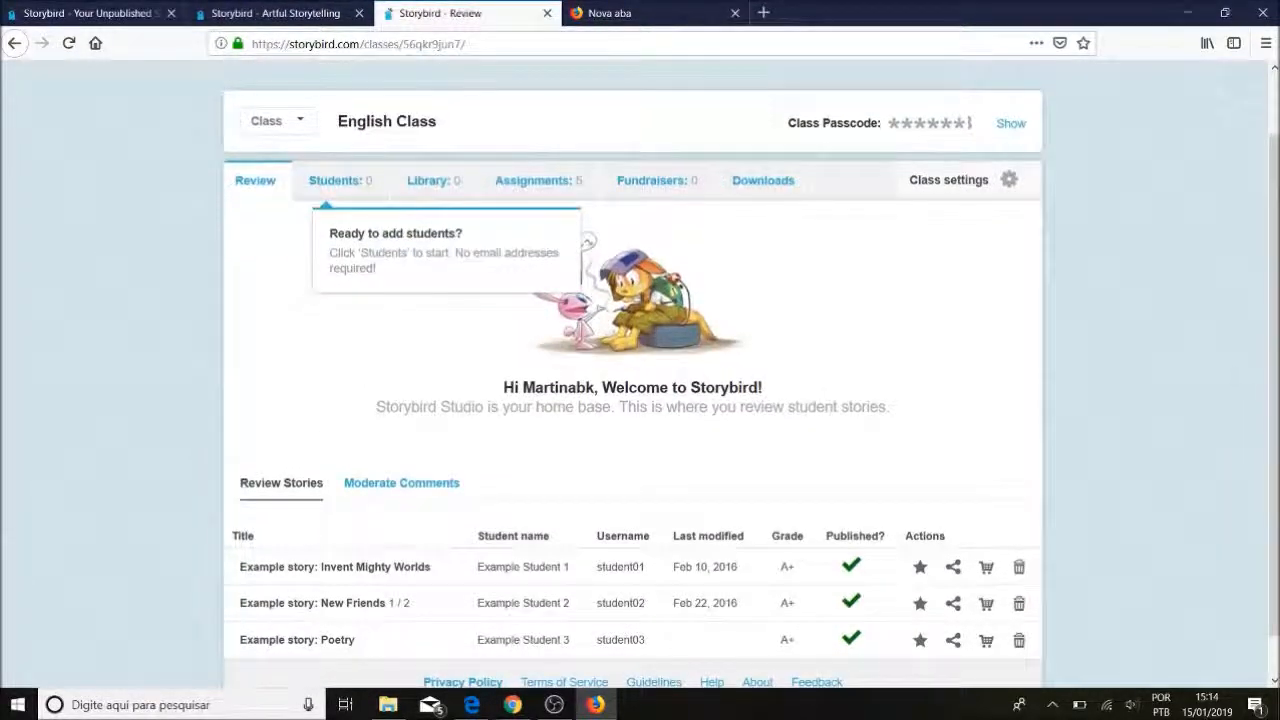
# Look over the English Class page for creating and managing student accounts, and view the class library
pyautogui.click(340, 185)
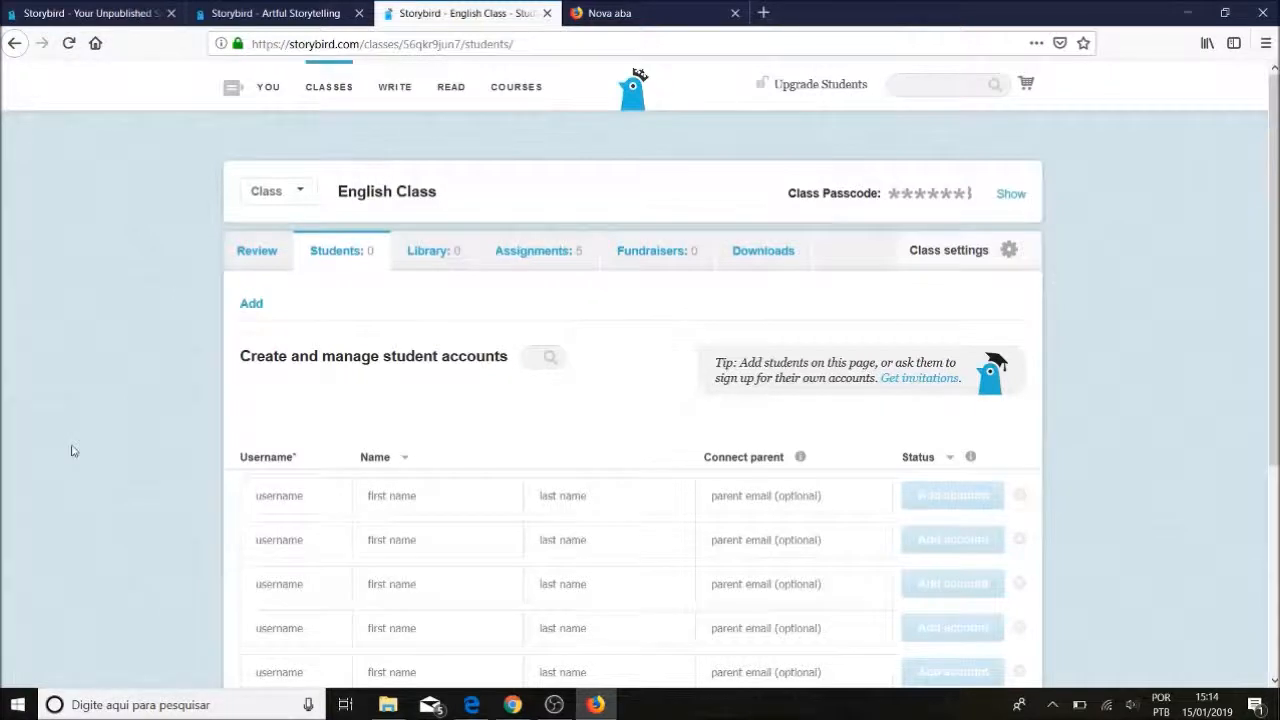
pyautogui.scroll(-2, 71, 451)
pyautogui.scroll(-1, 72, 451)
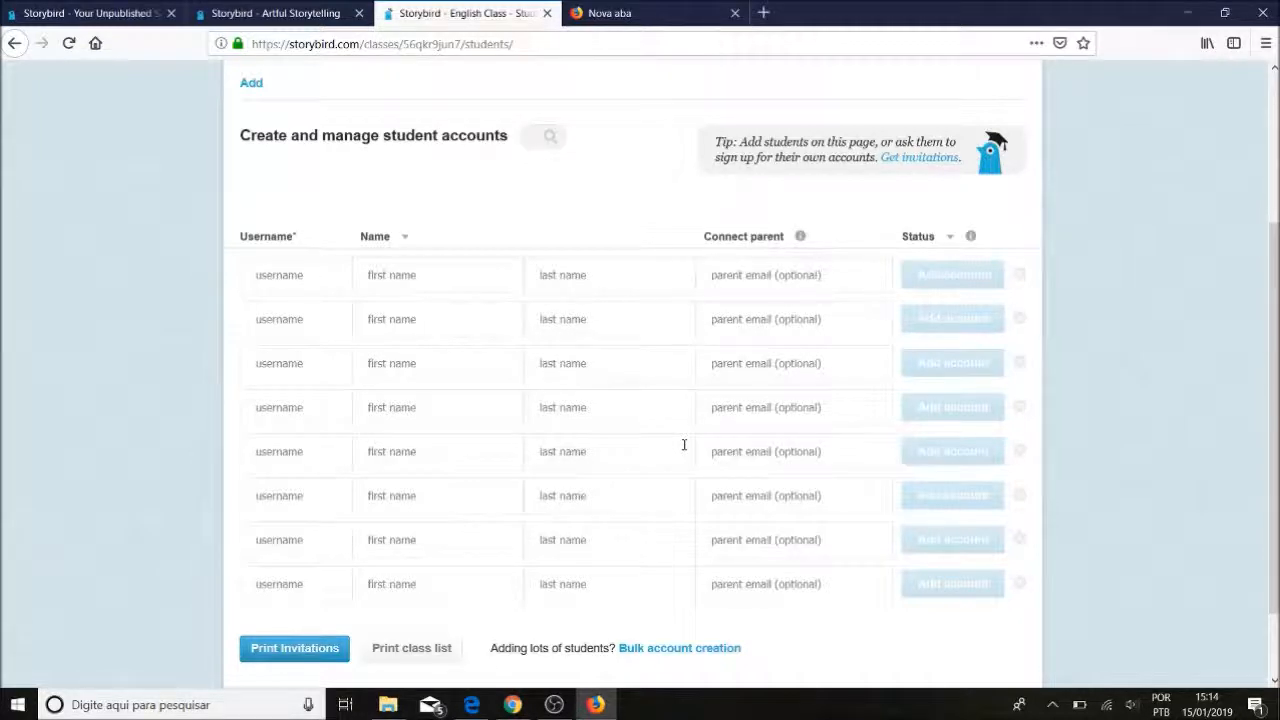
pyautogui.scroll(2, 684, 444)
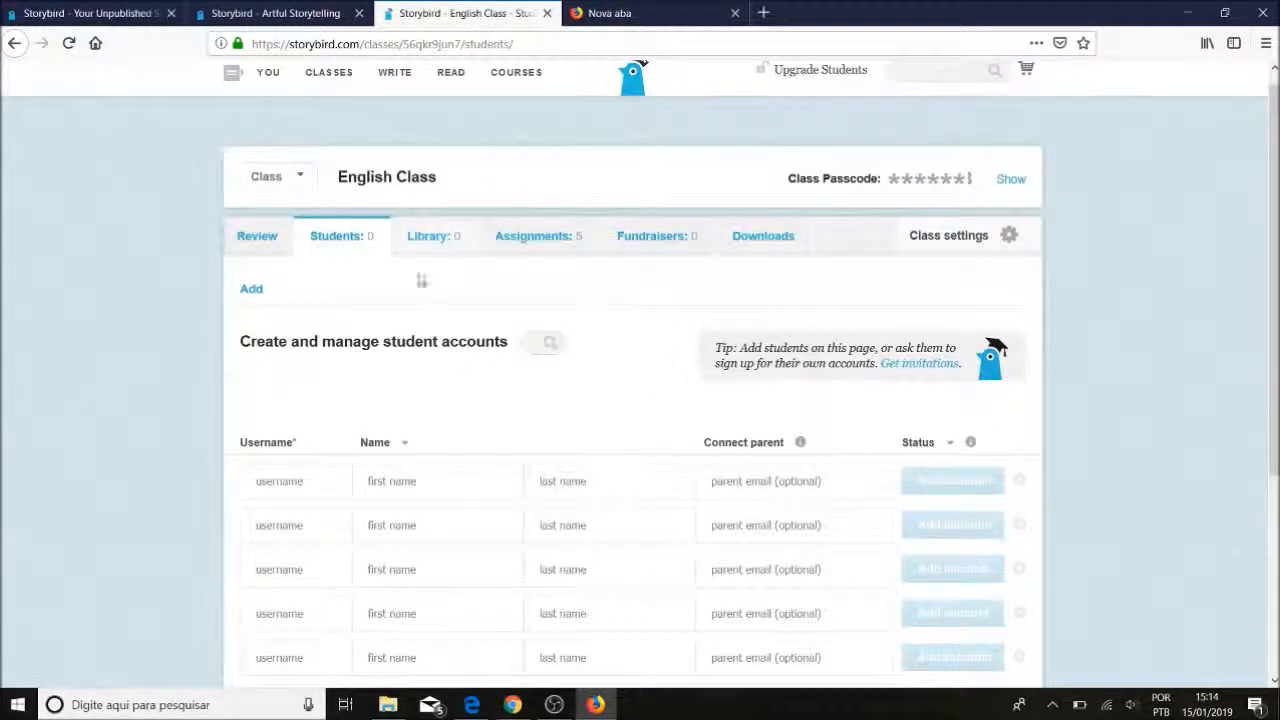
pyautogui.click(437, 251)
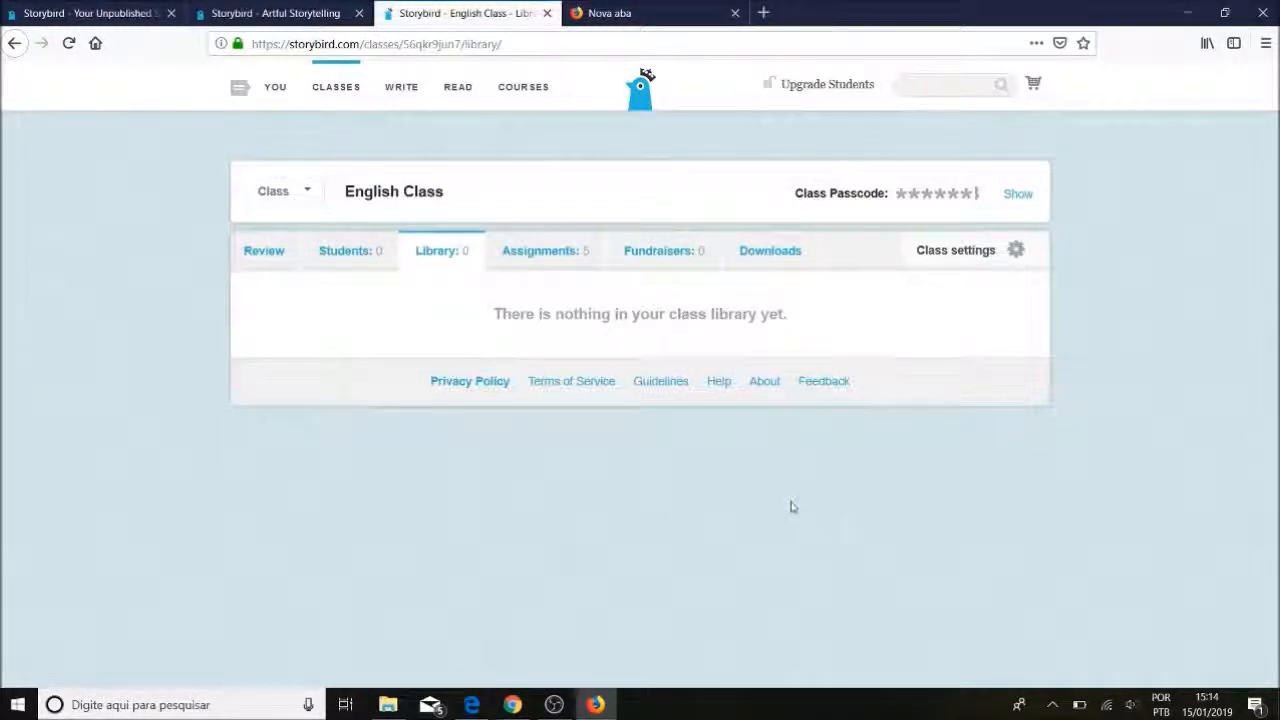
# Browse the English Class assignments, from the assigned Storybird Challenges down to the teacher's own assignments
pyautogui.click(548, 254)
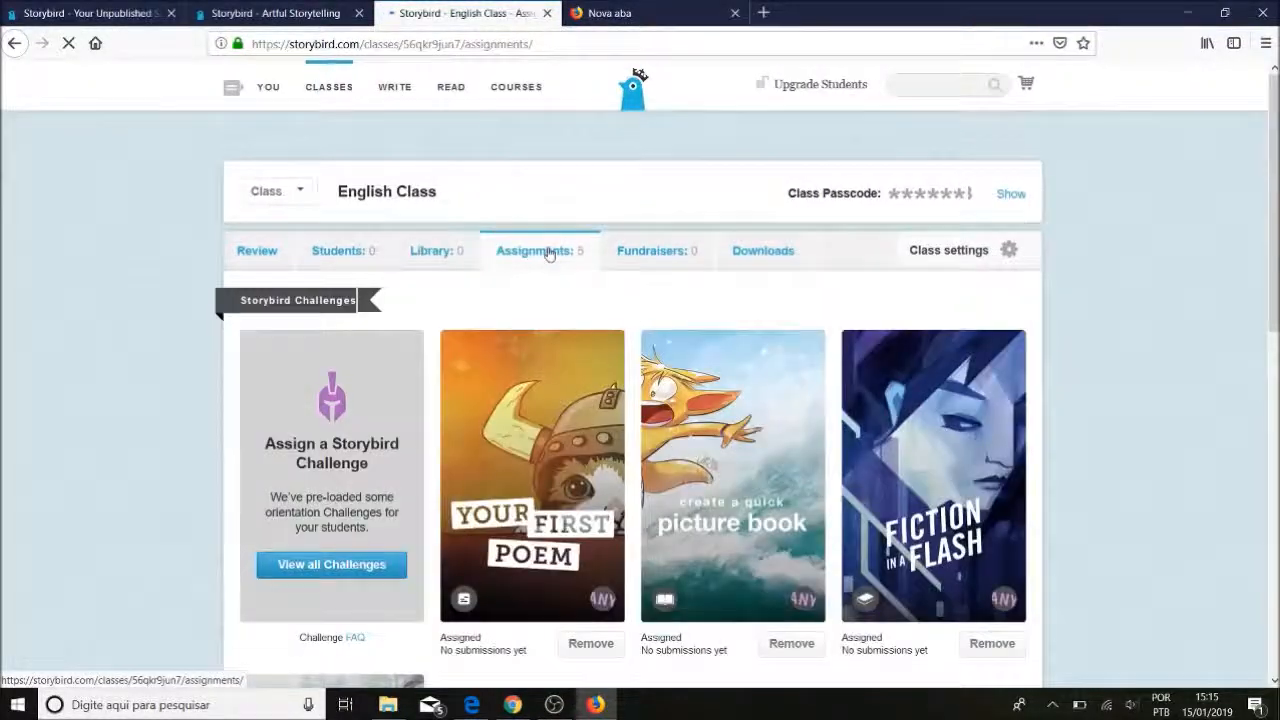
pyautogui.scroll(-4, 2, 327)
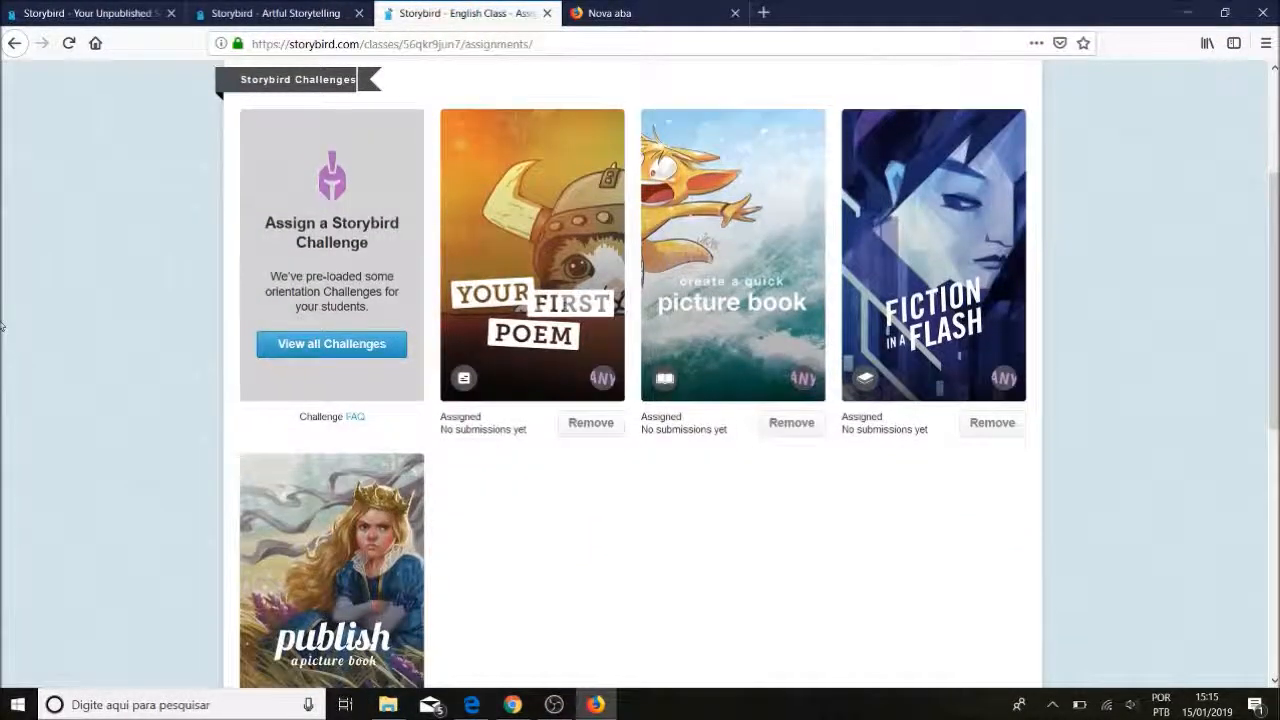
pyautogui.scroll(-1, 2, 327)
pyautogui.scroll(1, 2, 327)
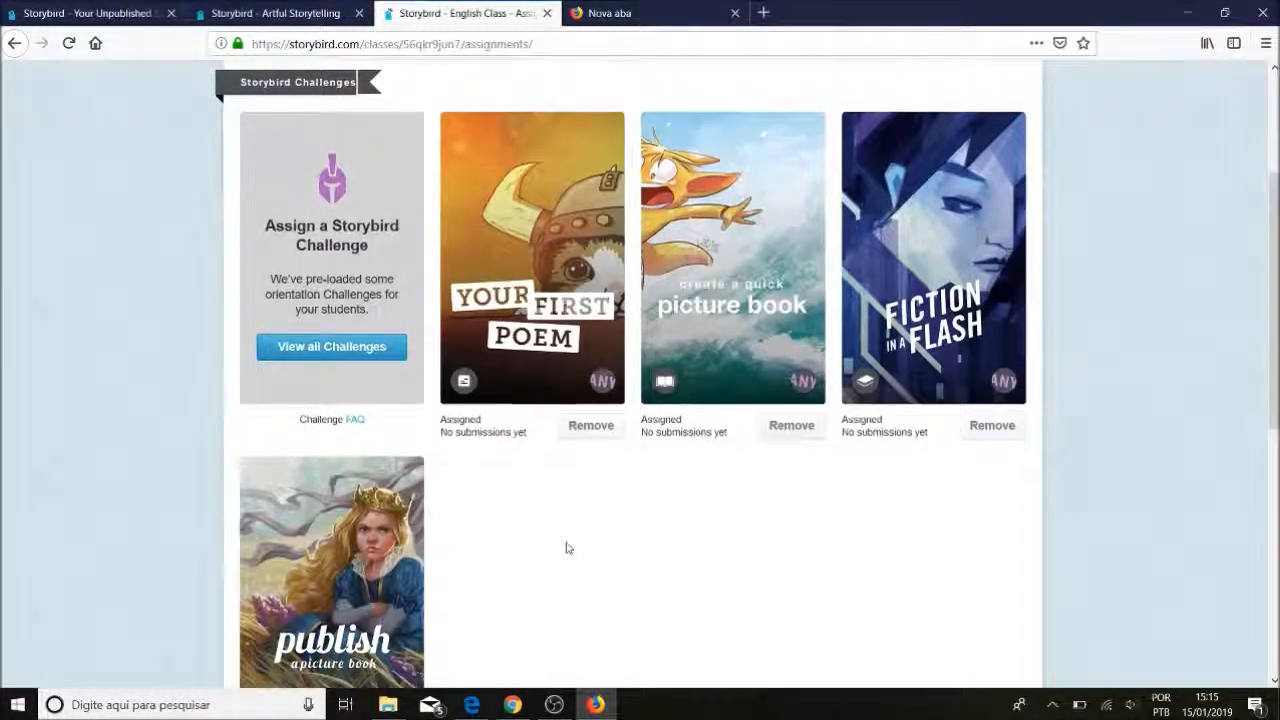
pyautogui.scroll(2, 566, 548)
pyautogui.scroll(-3, 566, 548)
pyautogui.scroll(-1, 566, 548)
pyautogui.scroll(1, 566, 548)
pyautogui.scroll(-4, 566, 548)
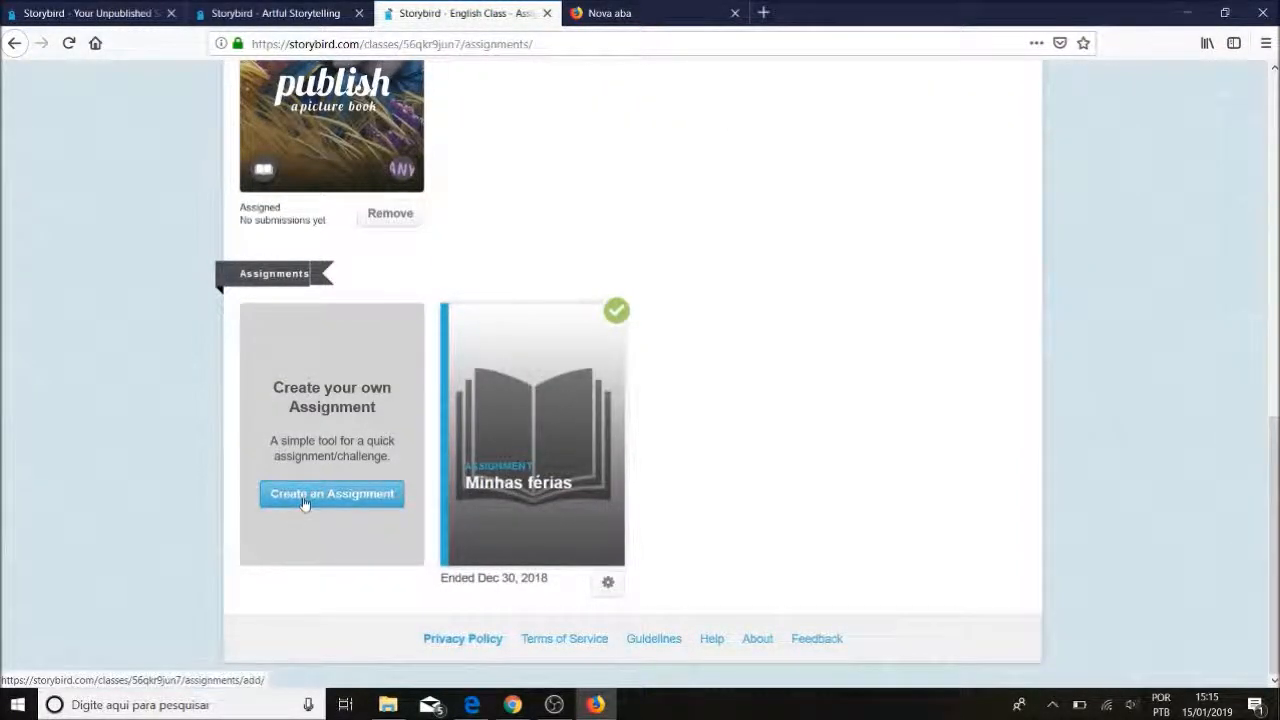
# Open the "Minhas férias" assignment, look over its instructions and submissions, and return to the class library
pyautogui.click(568, 419)
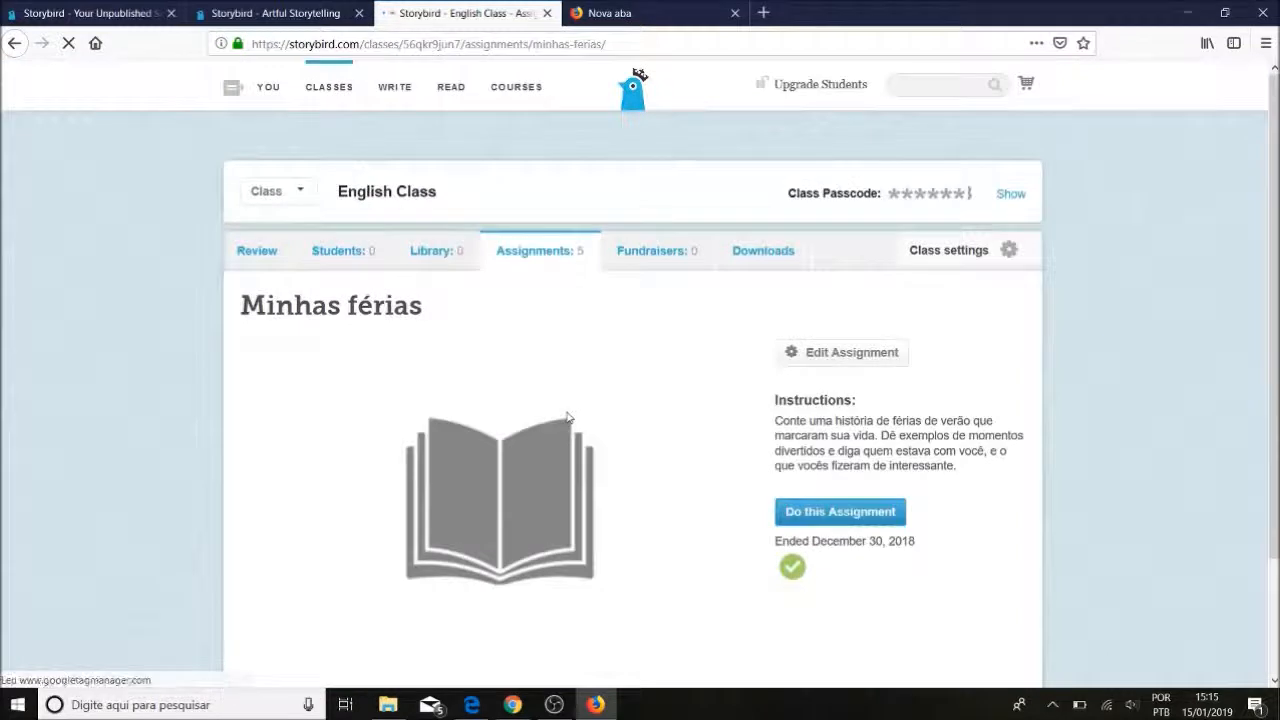
pyautogui.scroll(-3, 111, 390)
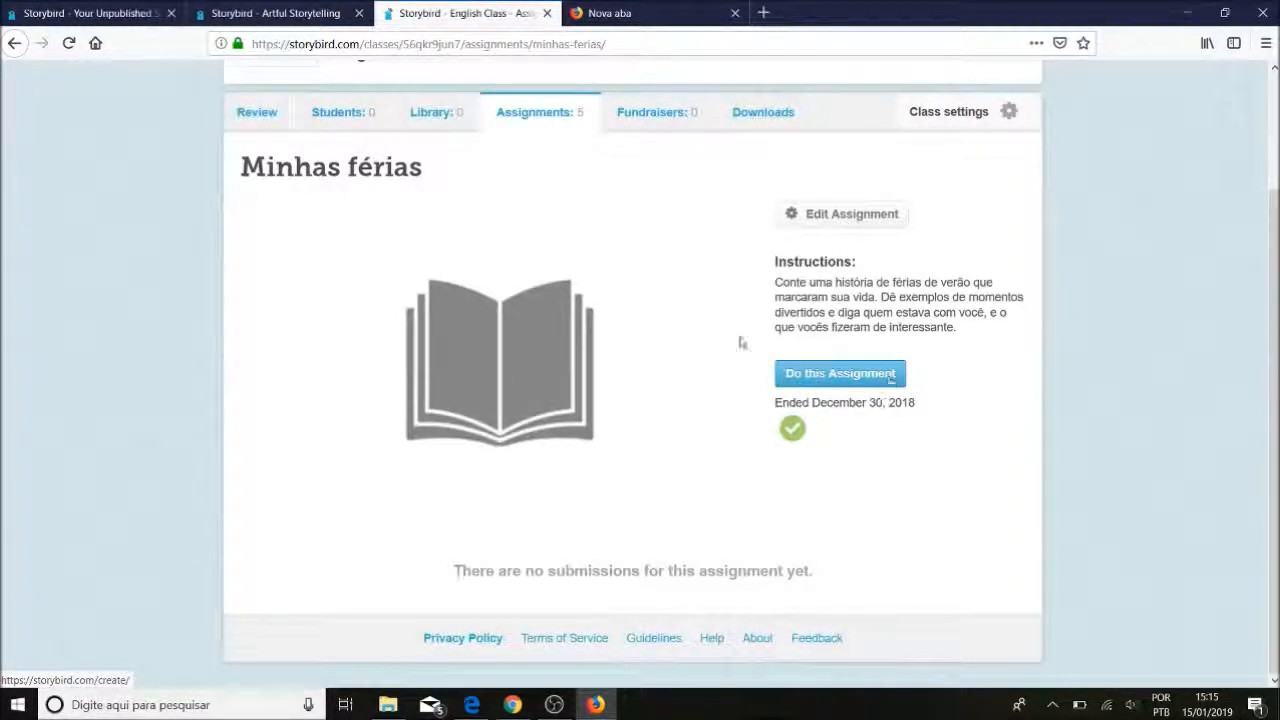
pyautogui.click(441, 117)
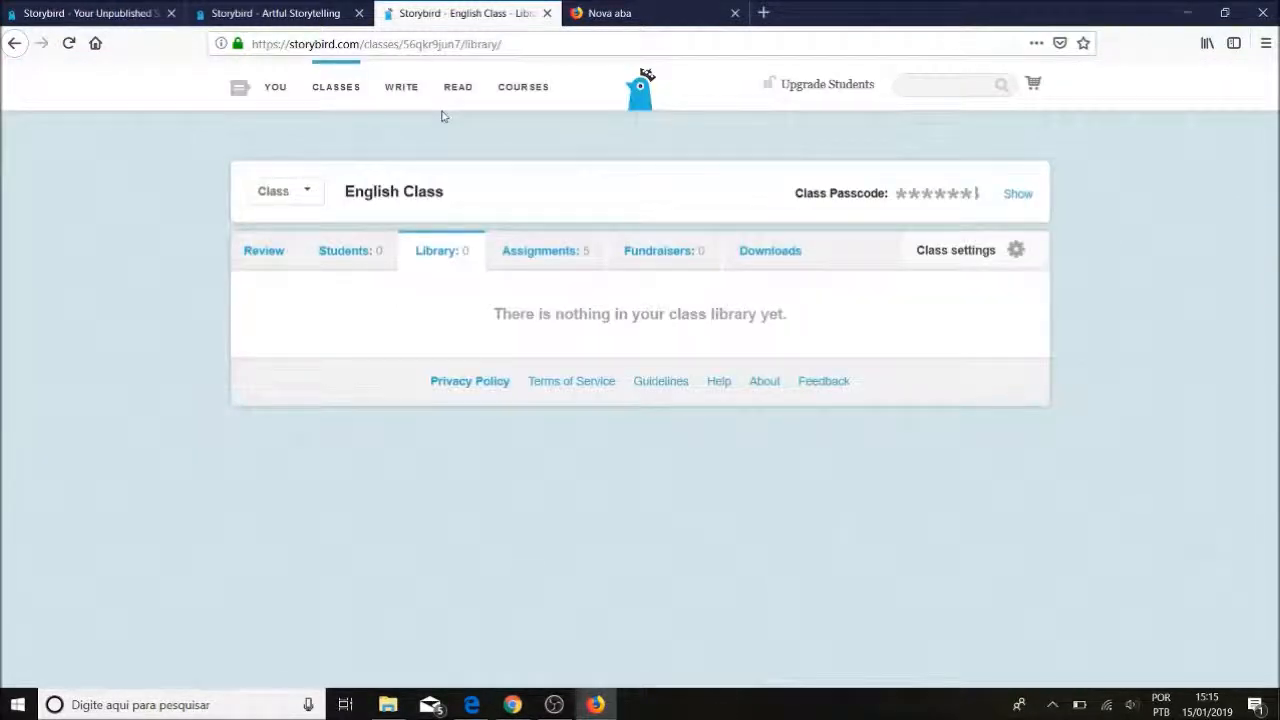
# Go back to the class assignments, open the form for creating an own assignment, and look at its name and description fields
pyautogui.click(533, 254)
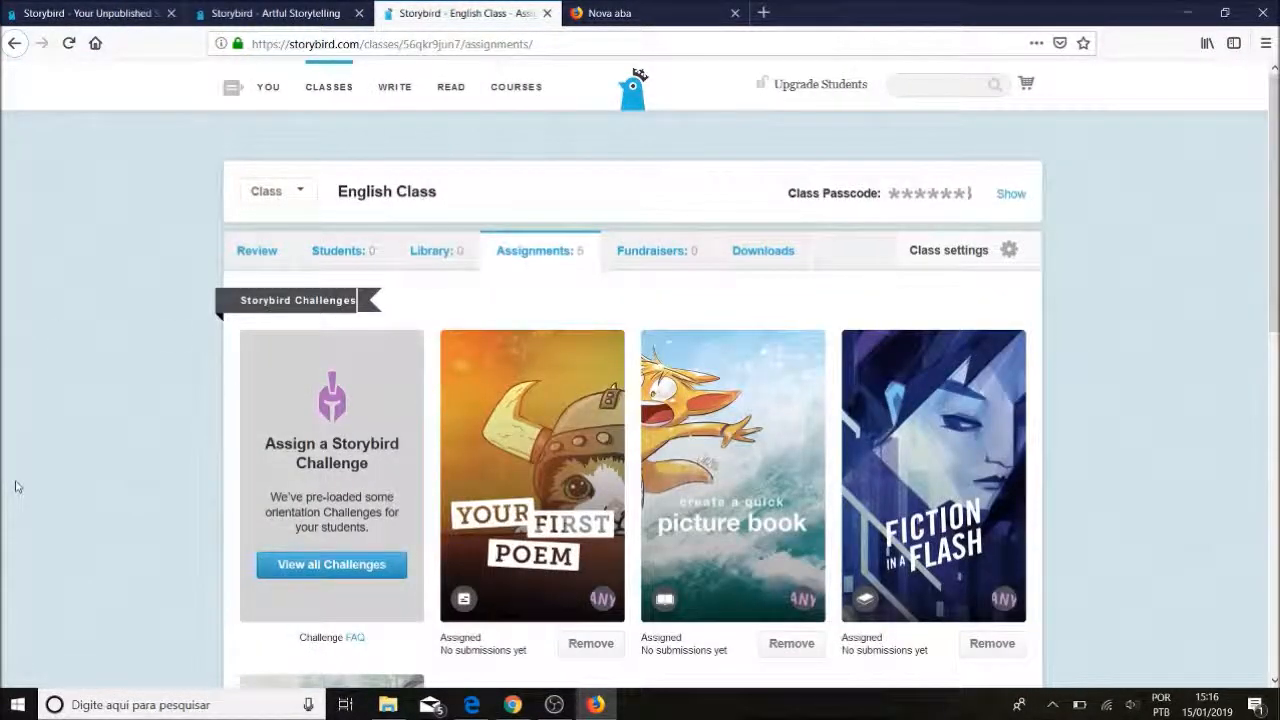
pyautogui.scroll(-5, 20, 486)
pyautogui.scroll(-3, 15, 486)
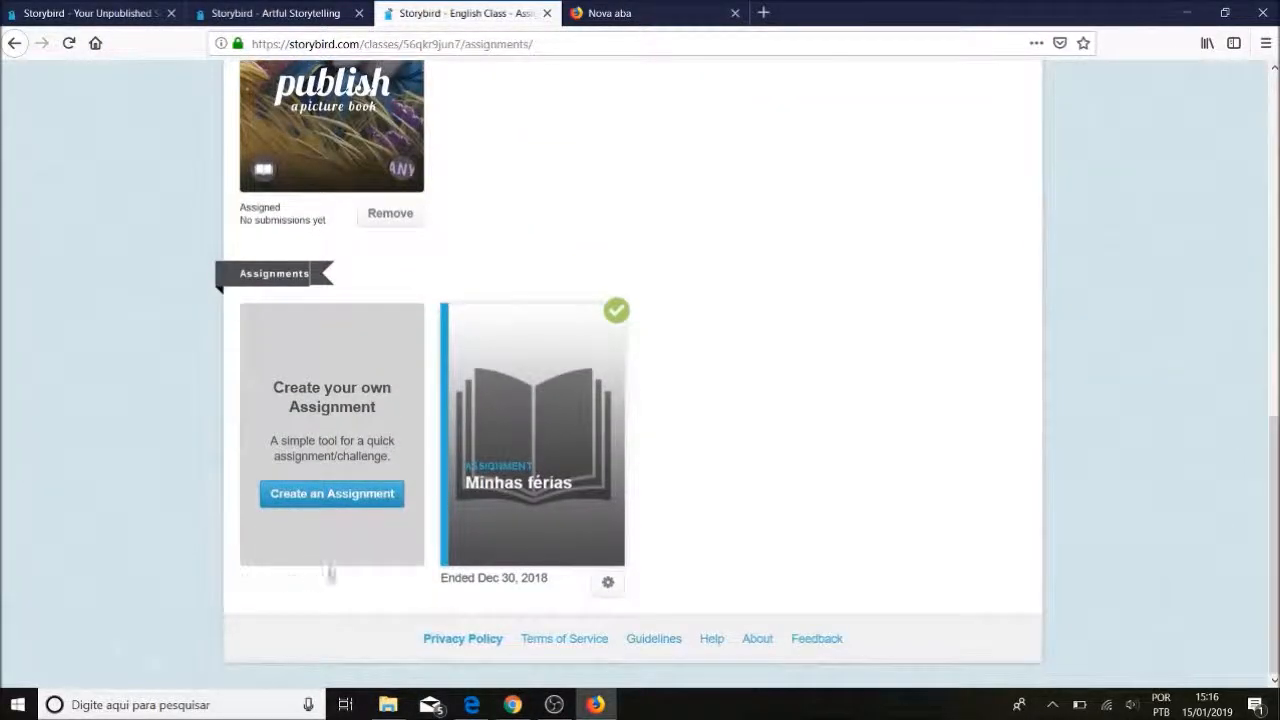
pyautogui.click(344, 500)
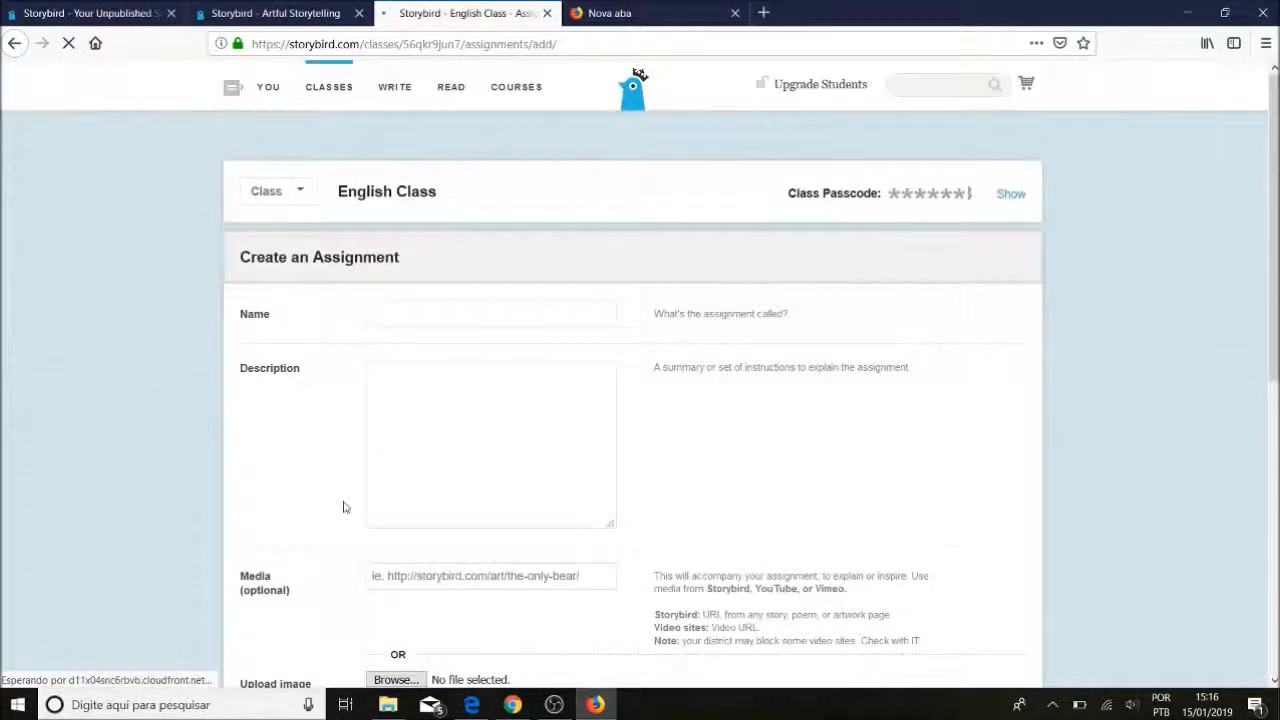
pyautogui.click(425, 312)
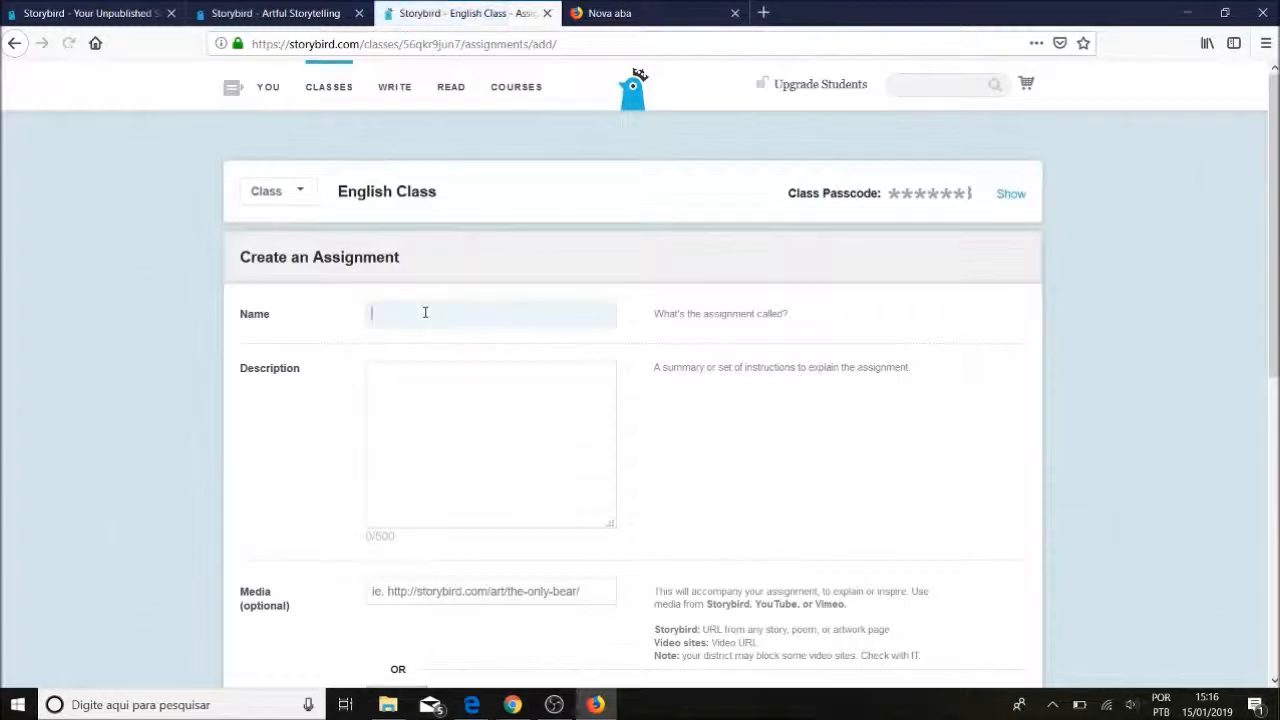
pyautogui.click(439, 440)
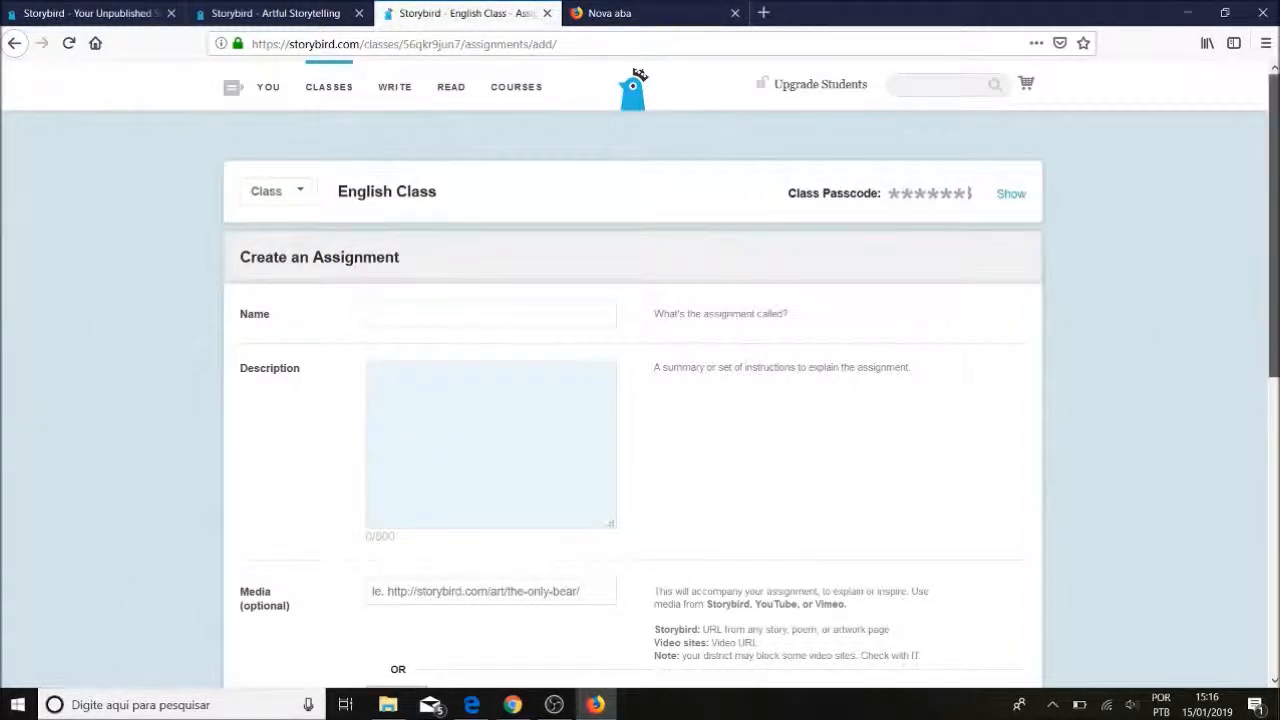
# Examine the new assignment's optional media link and image upload, opening the file chooser and closing it without picking a file
pyautogui.scroll(-3, 1274, 300)
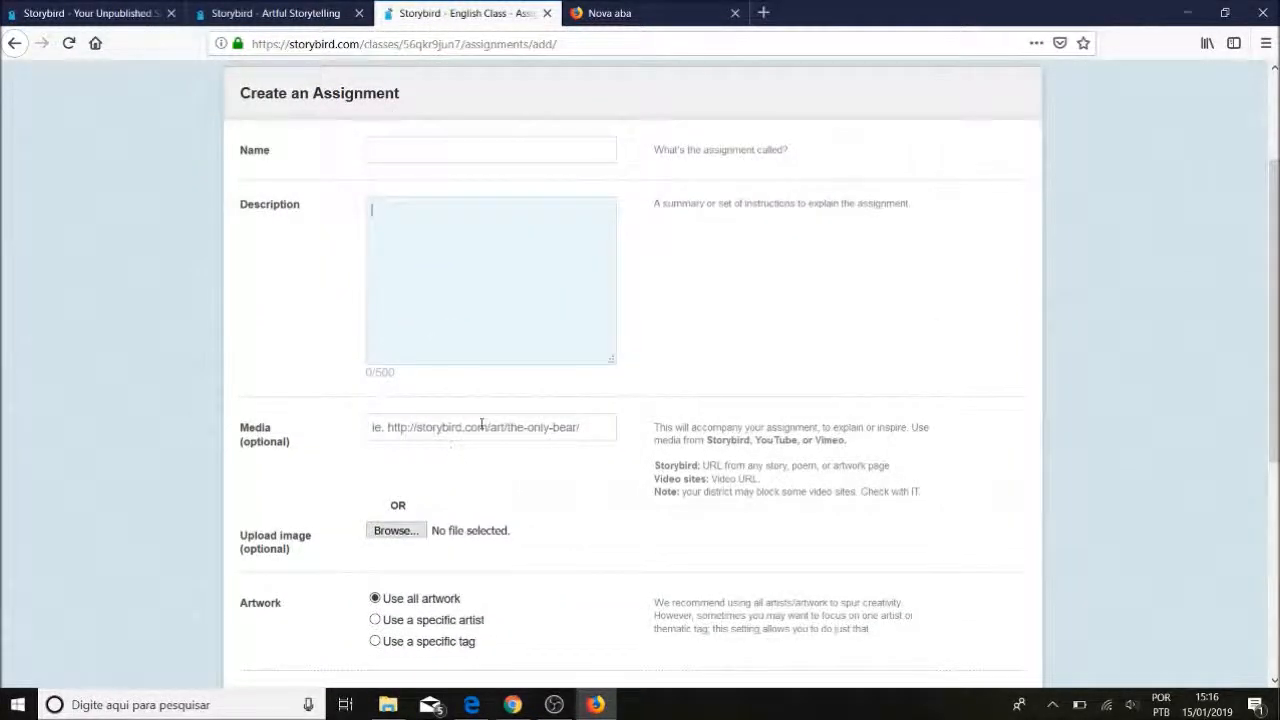
pyautogui.click(482, 429)
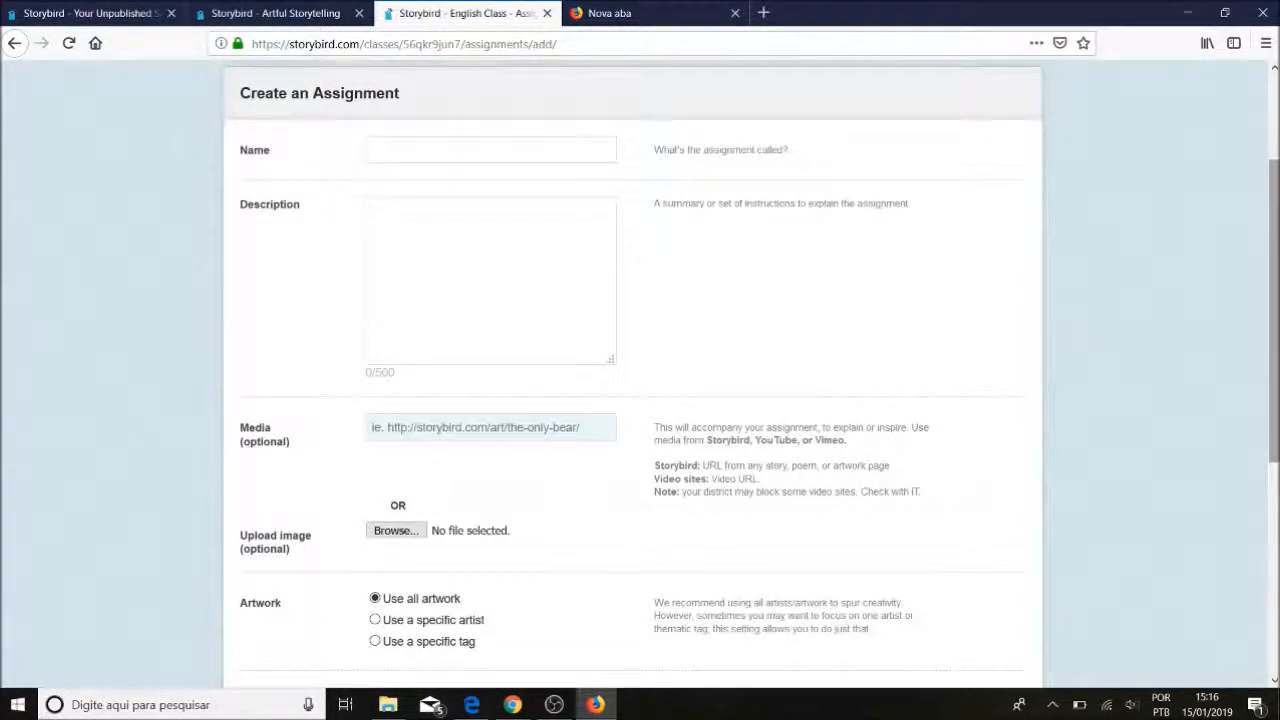
pyautogui.scroll(-4, 1273, 360)
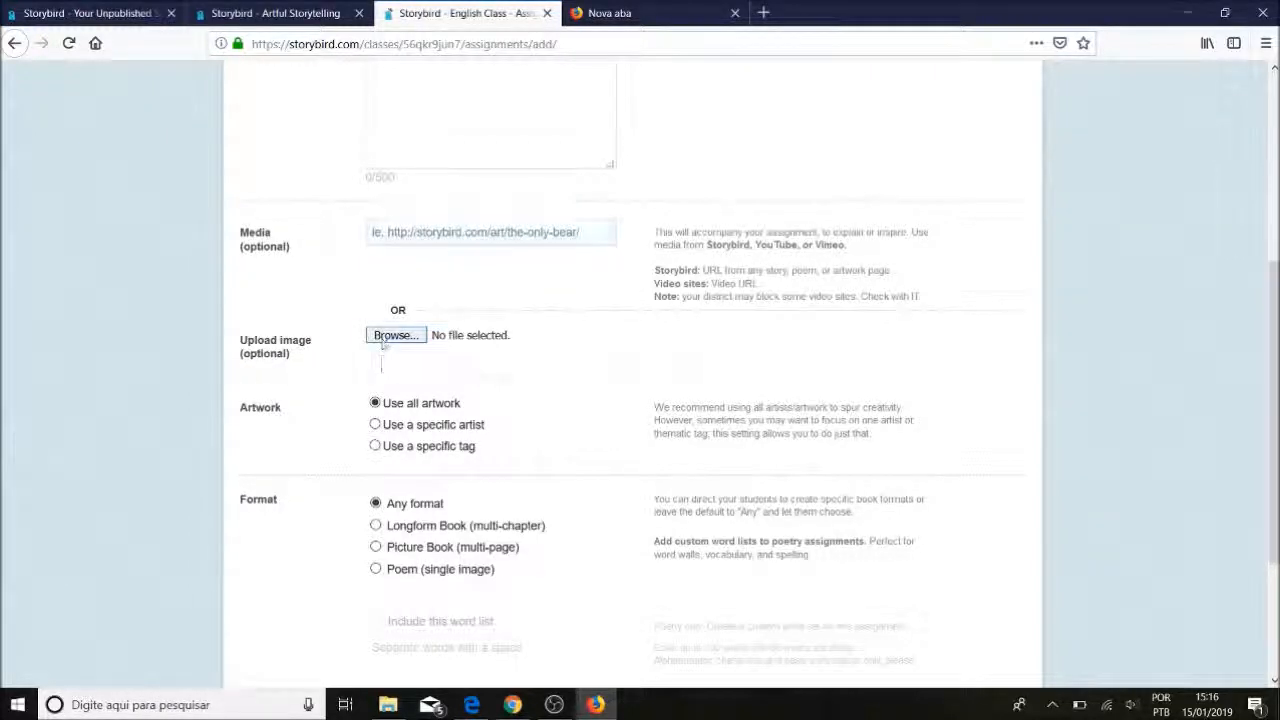
pyautogui.click(390, 336)
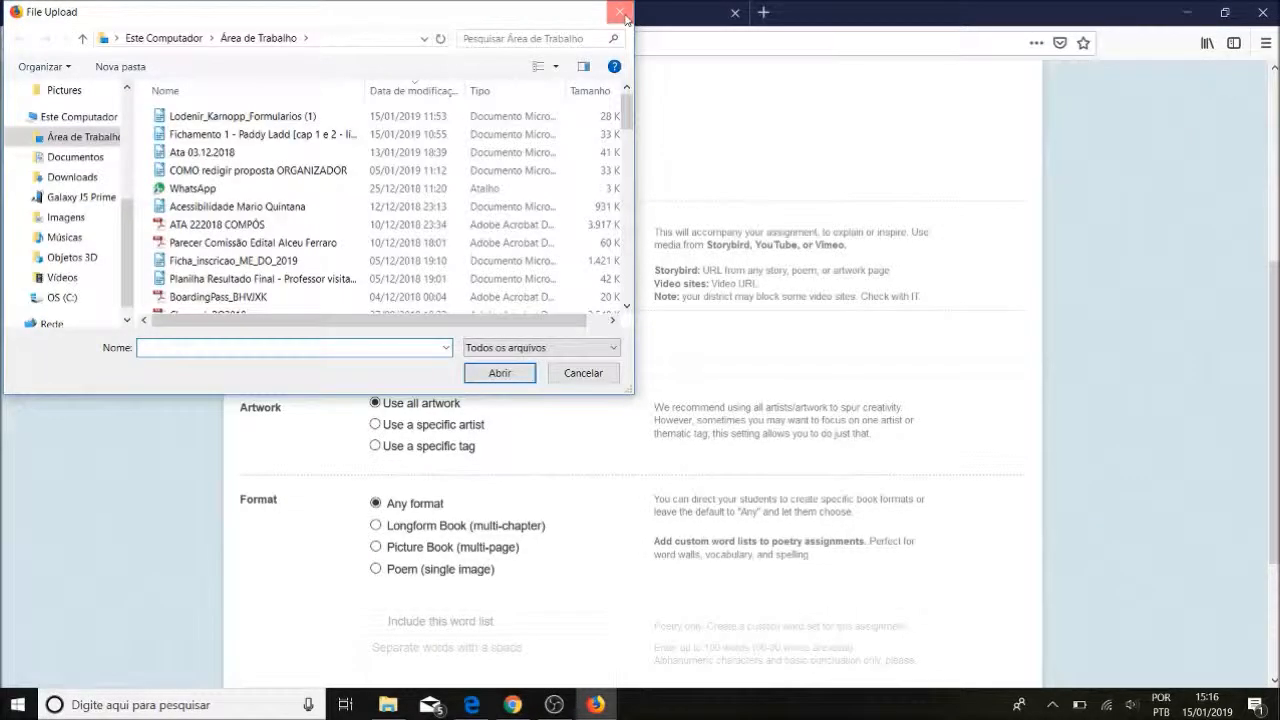
pyautogui.click(620, 11)
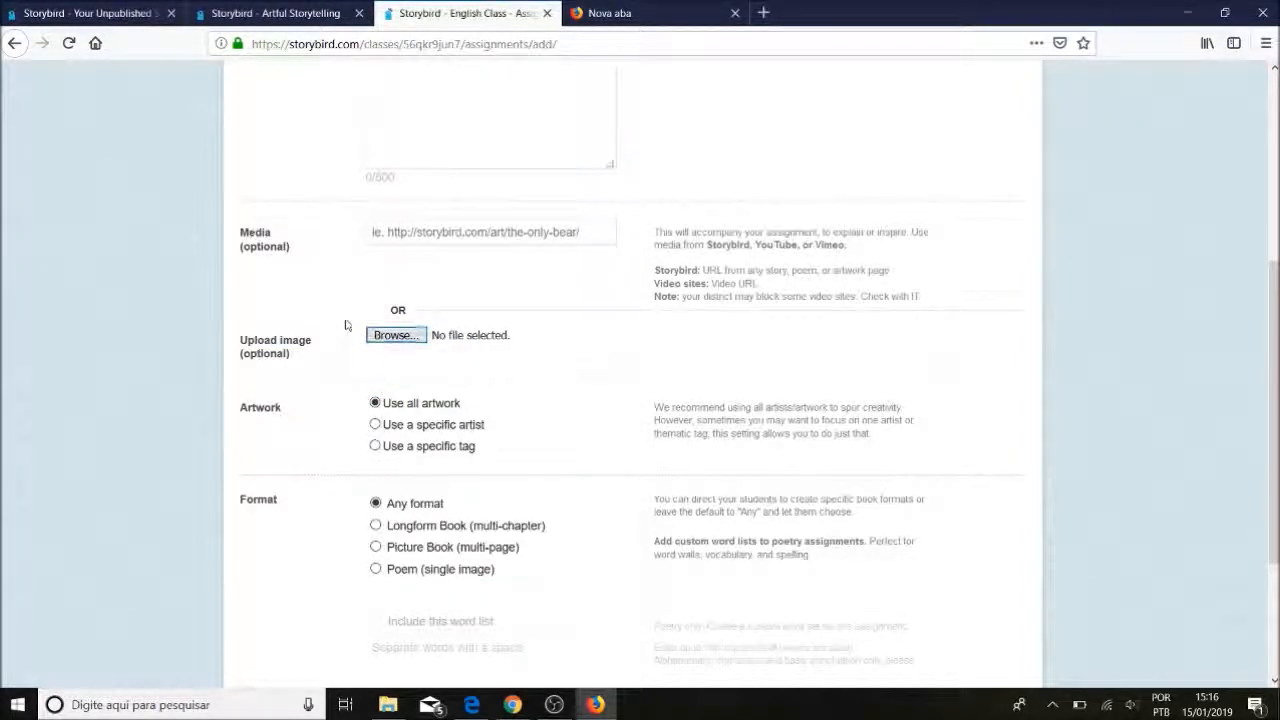
pyautogui.click(510, 232)
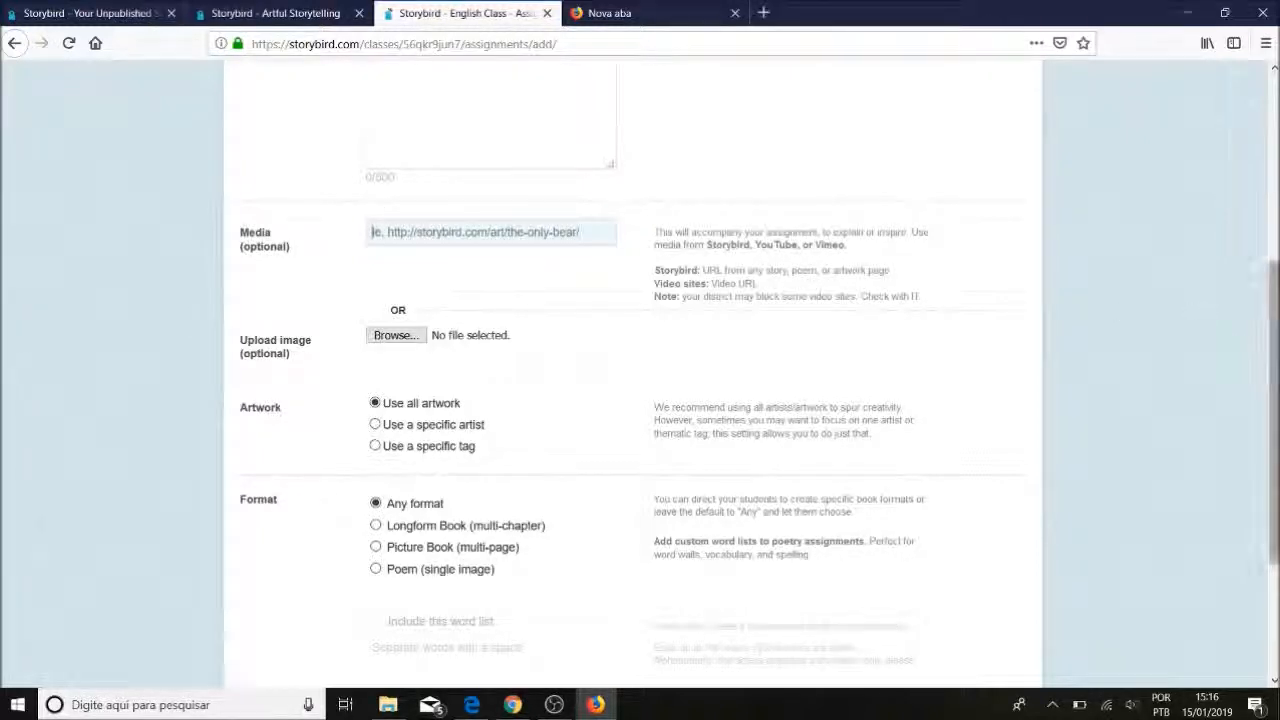
# Review the new assignment's artwork, format and due date options, and go back to the class assignments without saving
pyautogui.scroll(-2, 443, 318)
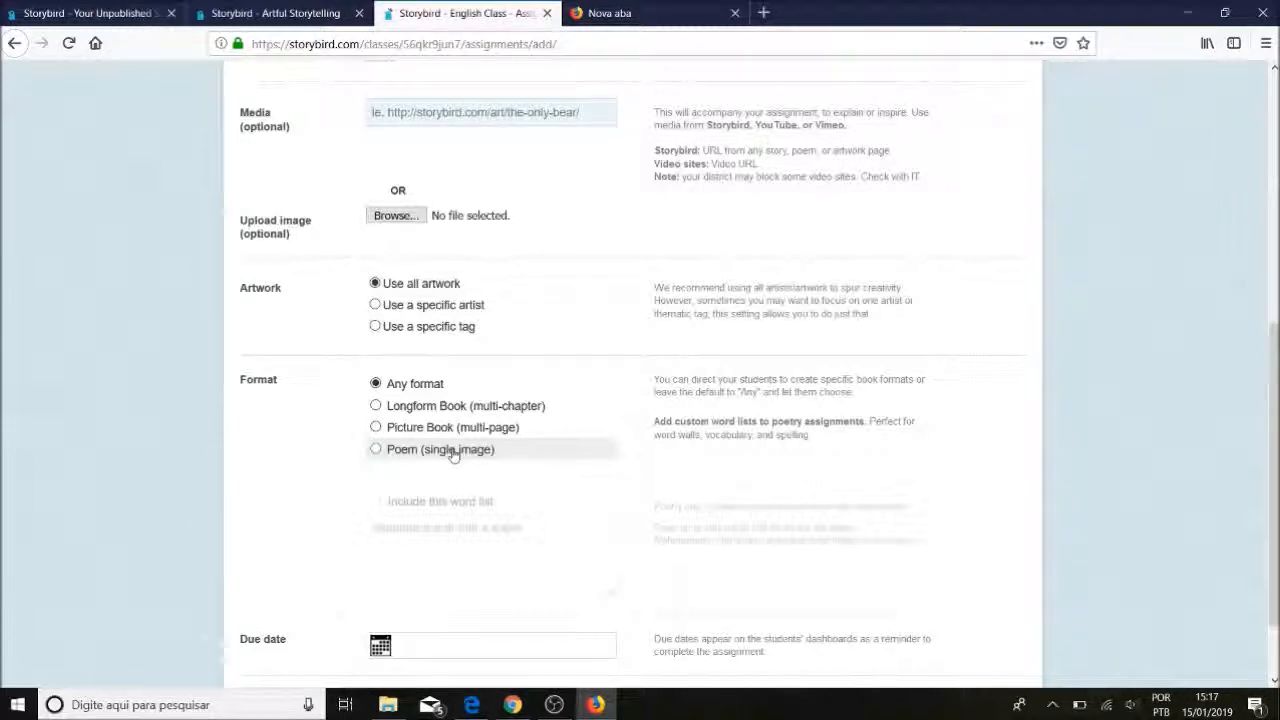
pyautogui.moveTo(1276, 485); pyautogui.dragTo(1276, 535)
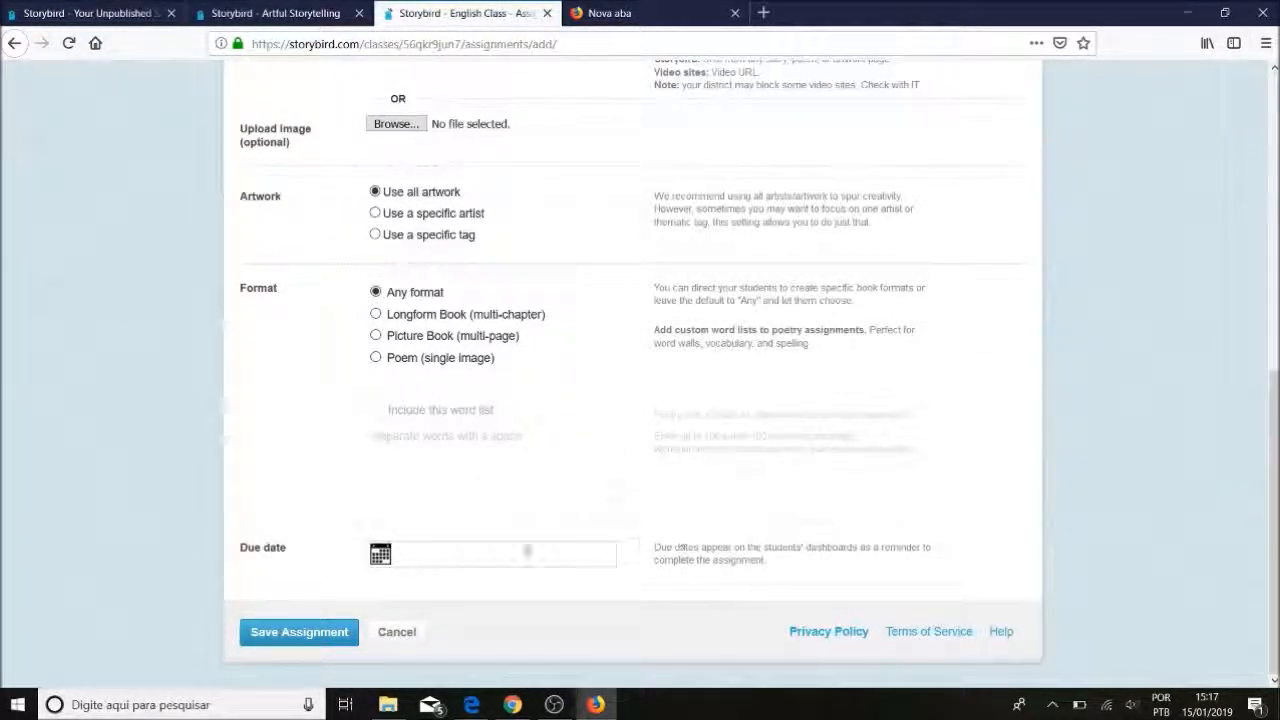
pyautogui.moveTo(1275, 525); pyautogui.dragTo(1275, 222)
pyautogui.click(15, 43)
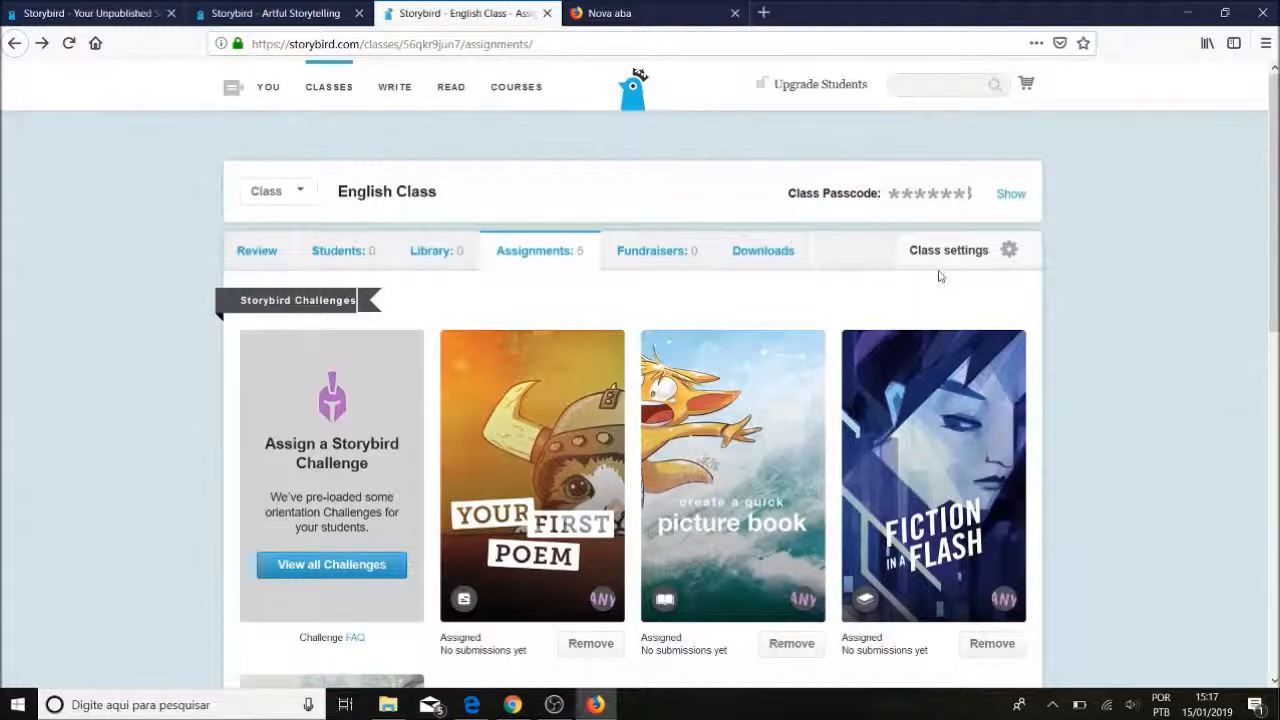
# Browse the list of all Storybird courses and show only the Prep Courses
pyautogui.moveTo(510, 90)
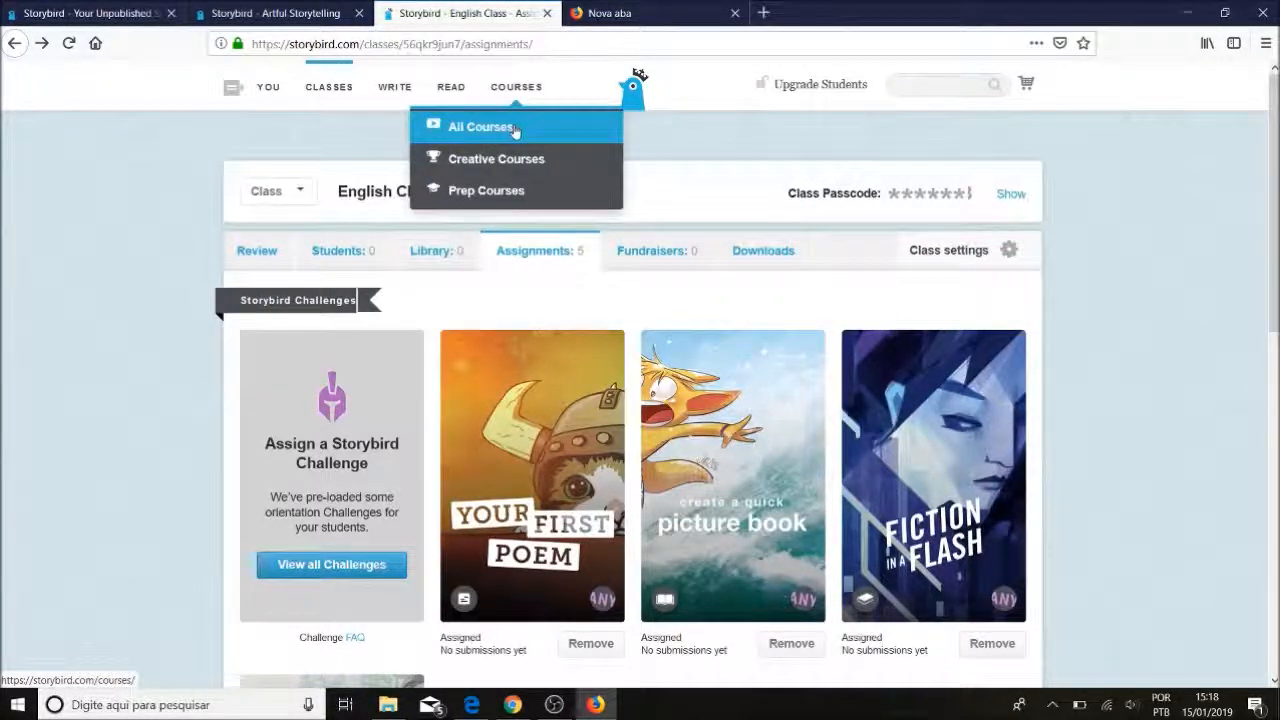
pyautogui.click(513, 131)
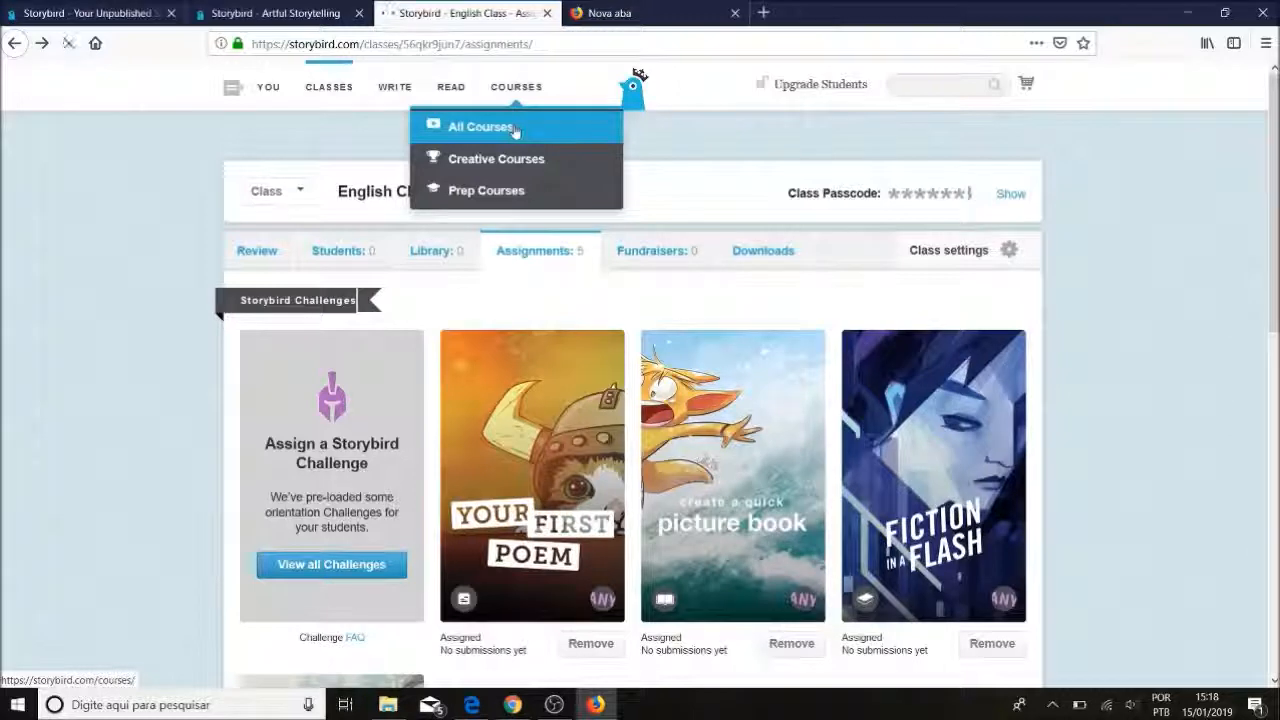
pyautogui.scroll(-3, 43, 414)
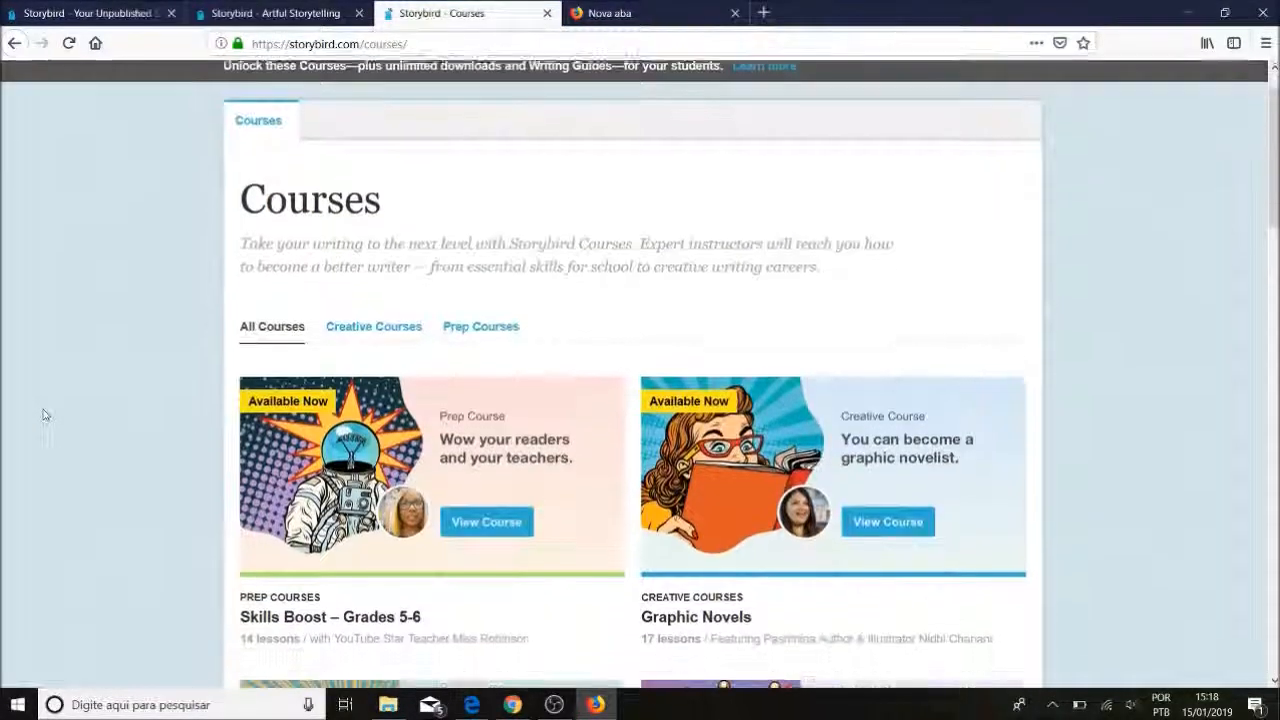
pyautogui.scroll(-1, 43, 414)
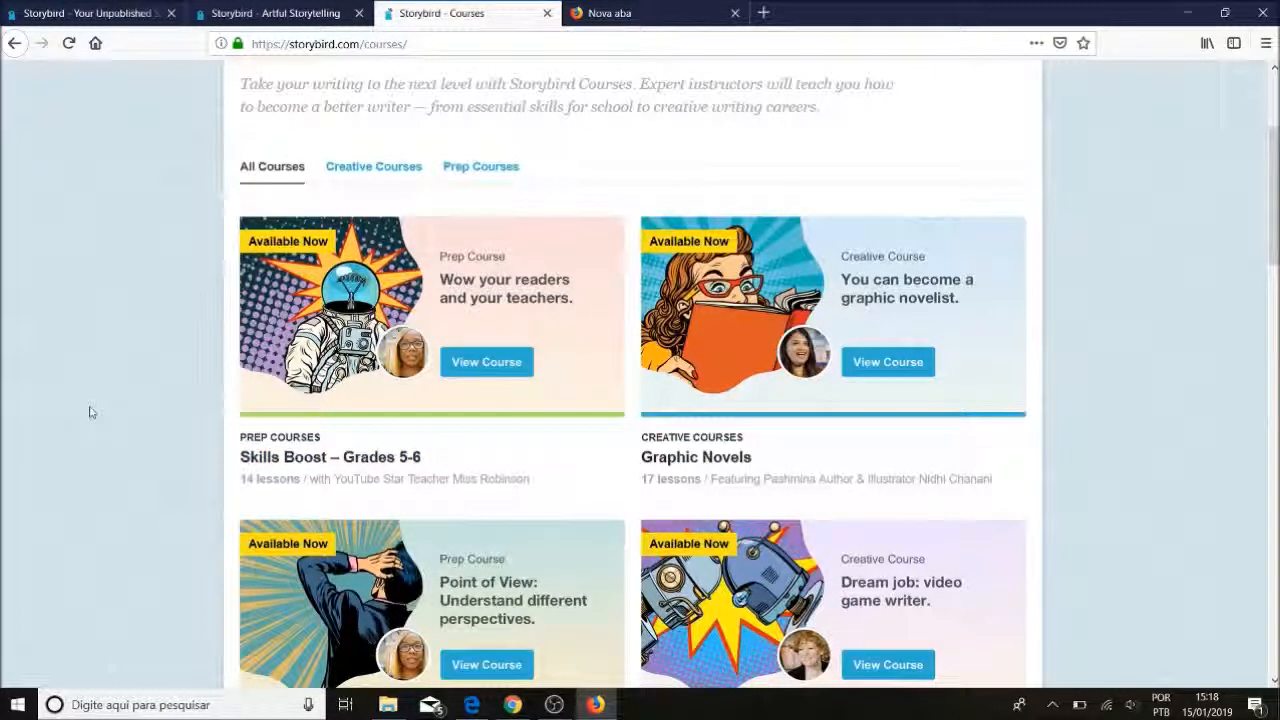
pyautogui.scroll(-3, 89, 412)
pyautogui.click(481, 76)
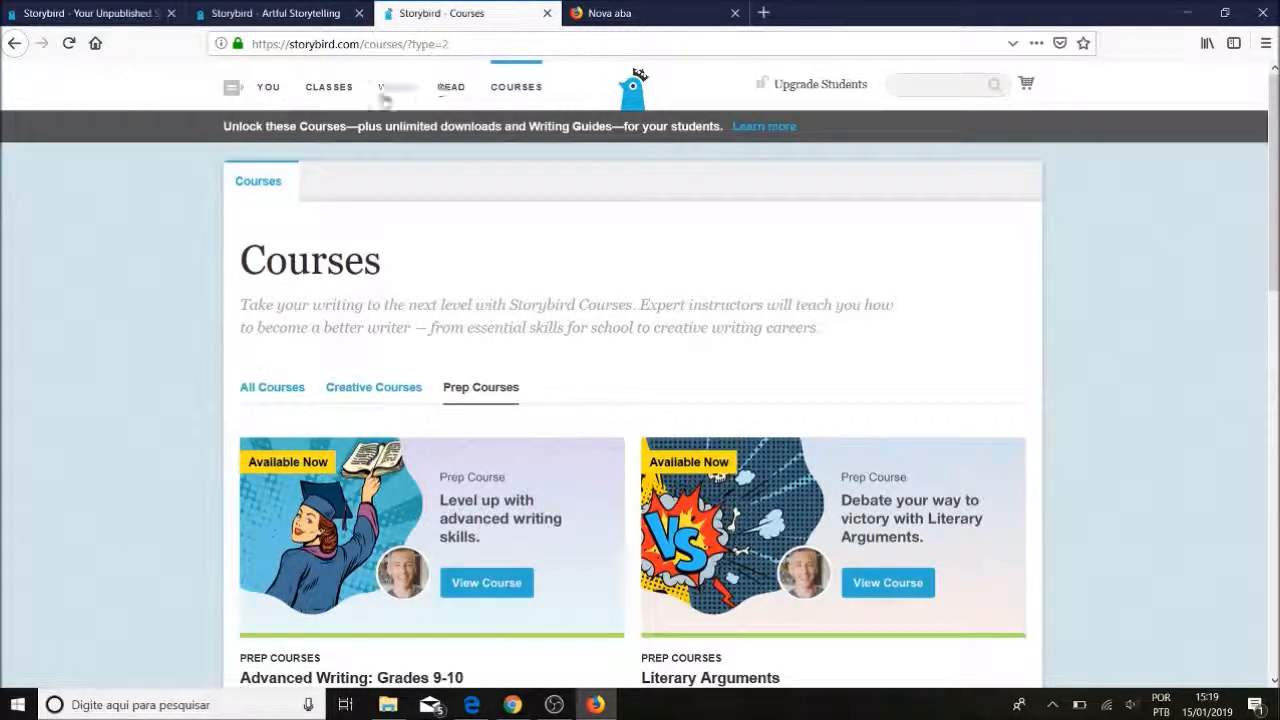
# Open the Storybird blog and browse its posts, such as weekly prompts and challenge roundups
pyautogui.moveTo(438, 93)
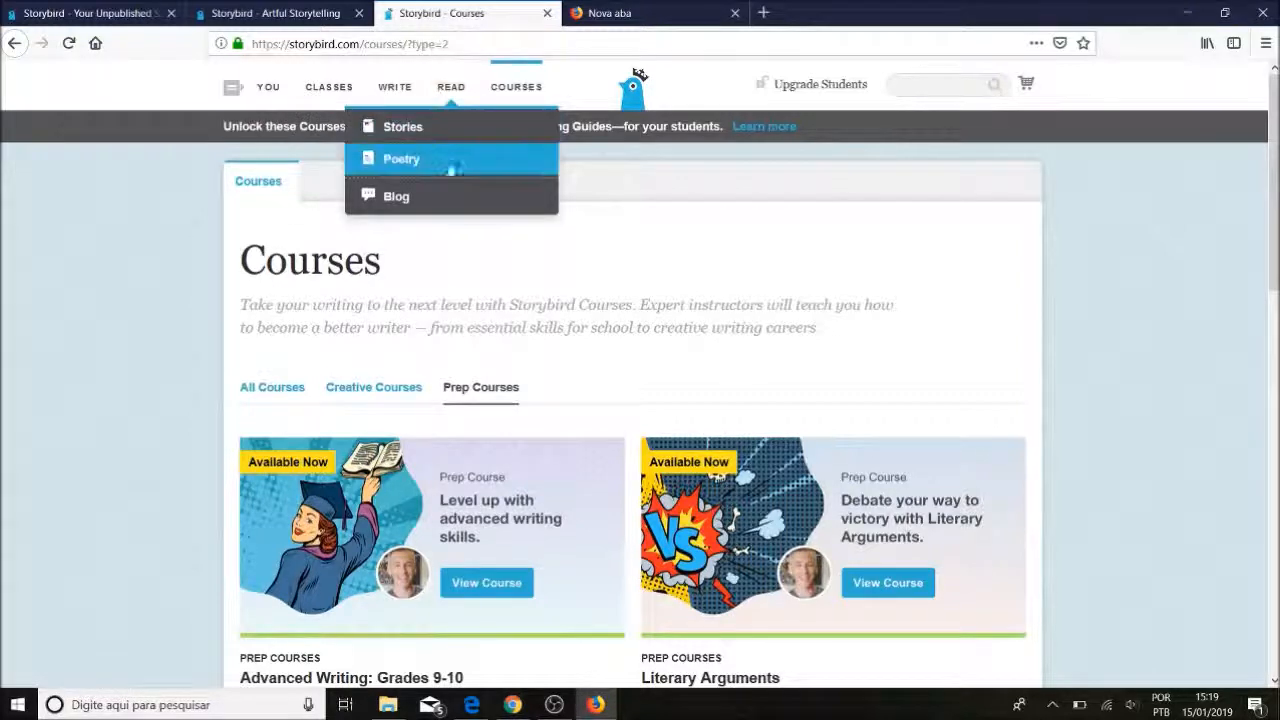
pyautogui.click(452, 198)
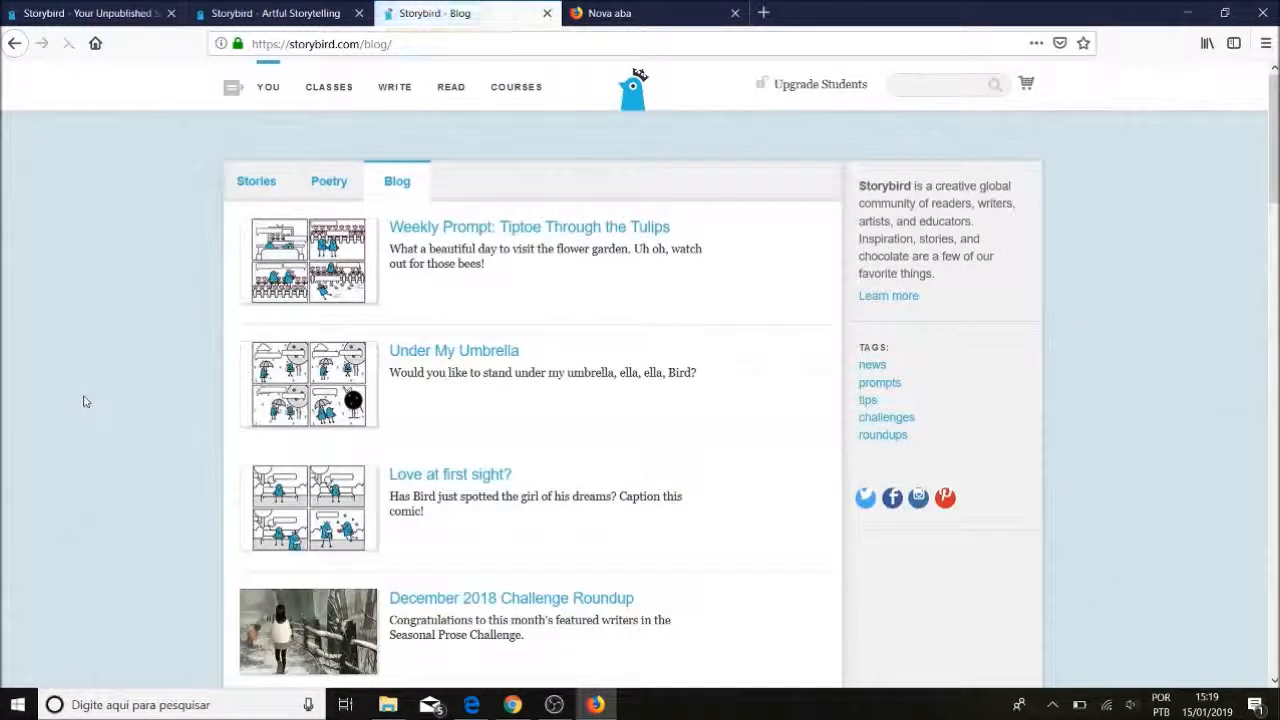
pyautogui.scroll(-3, 86, 400)
pyautogui.scroll(2, 86, 400)
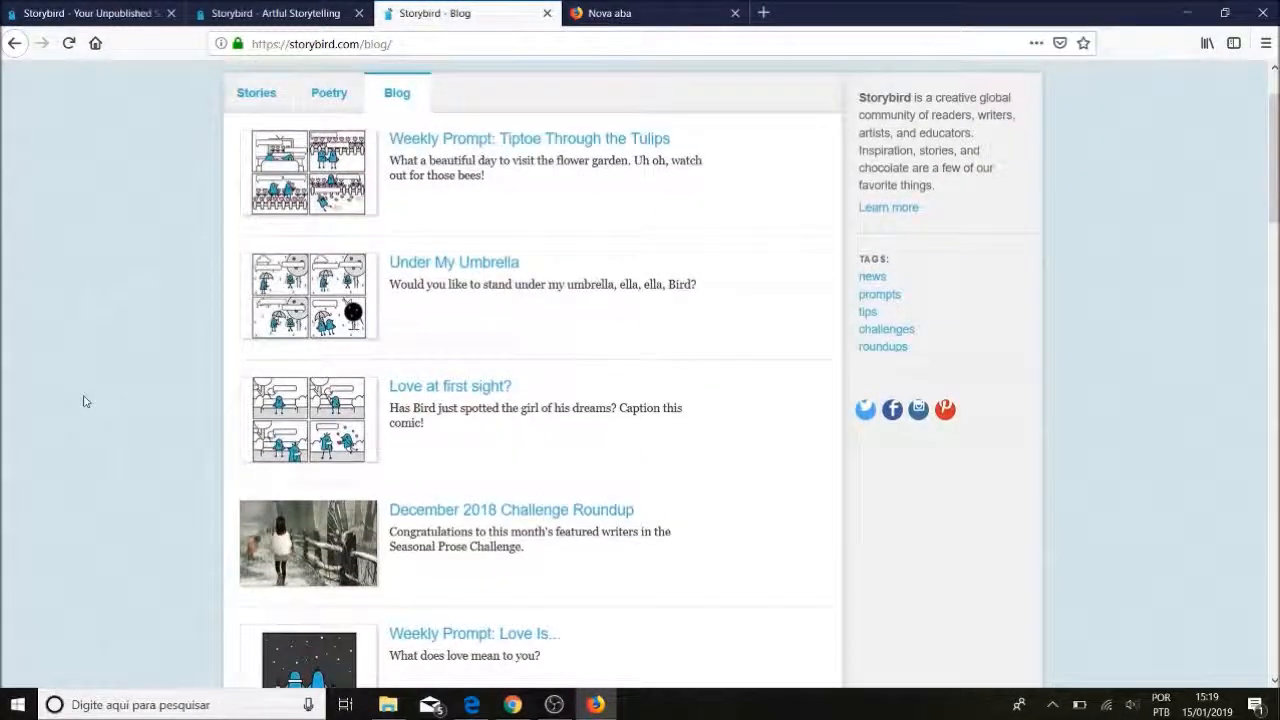
pyautogui.scroll(-5, 86, 401)
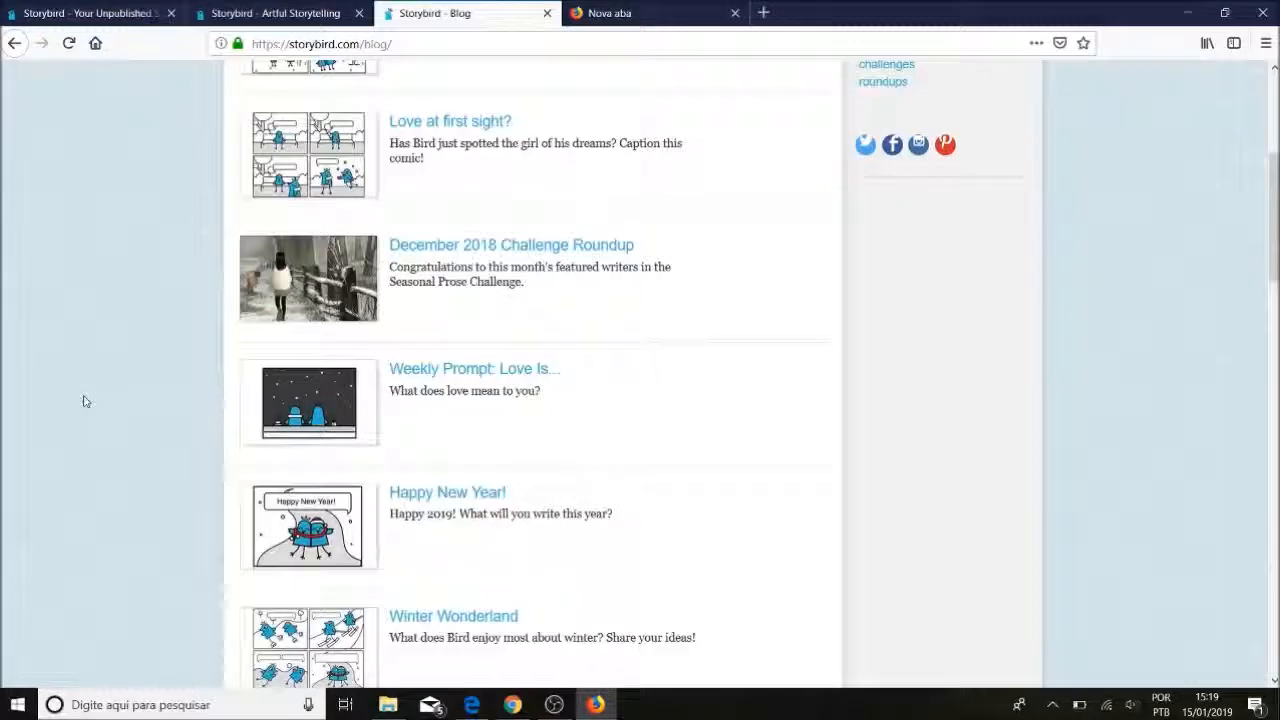
pyautogui.scroll(-1, 86, 401)
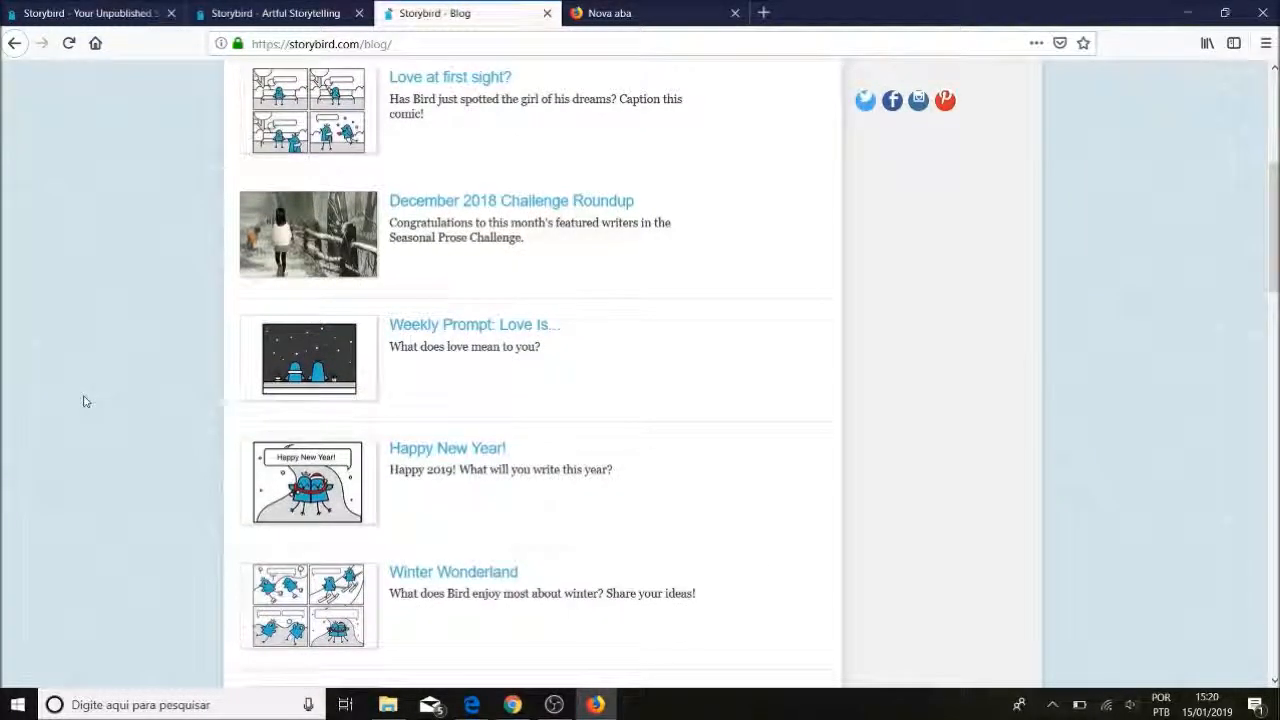
# Look through the blog's post list again, from the newest weekly prompt down to the winter and holiday posts
pyautogui.scroll(3, 86, 401)
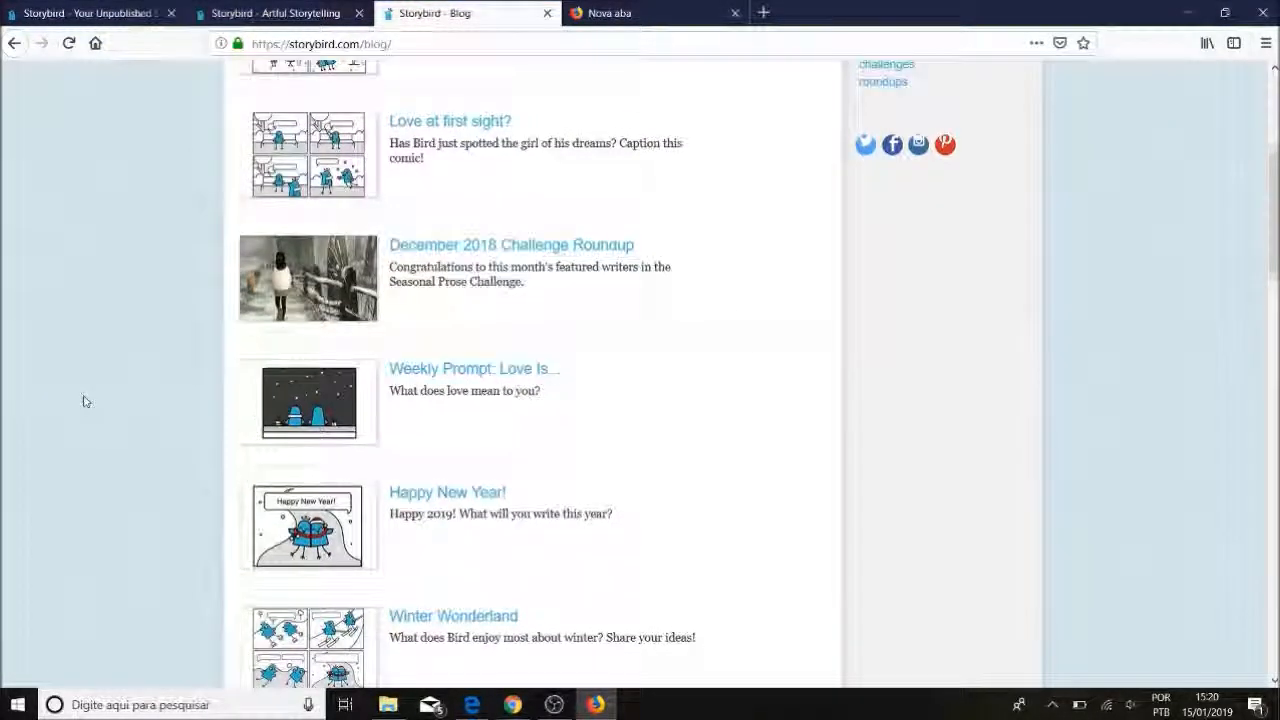
pyautogui.scroll(5, 86, 401)
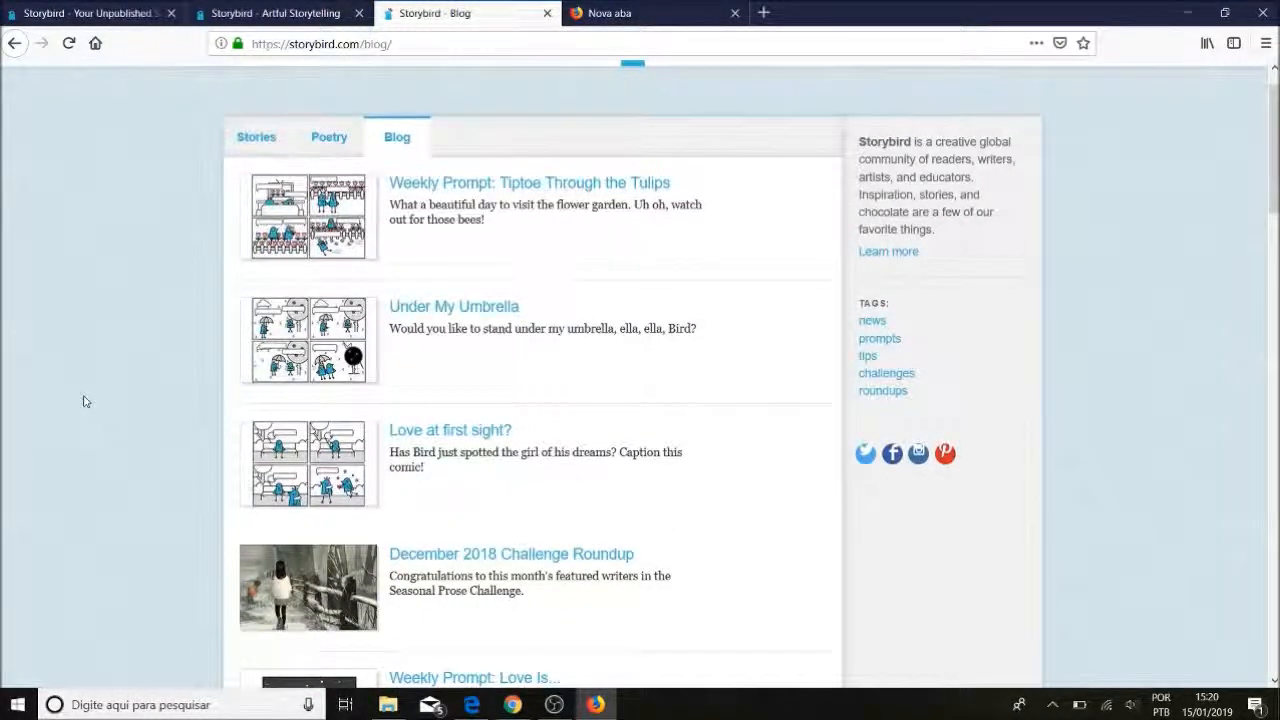
pyautogui.scroll(1, 86, 401)
pyautogui.scroll(-4, 86, 401)
pyautogui.scroll(-5, 86, 401)
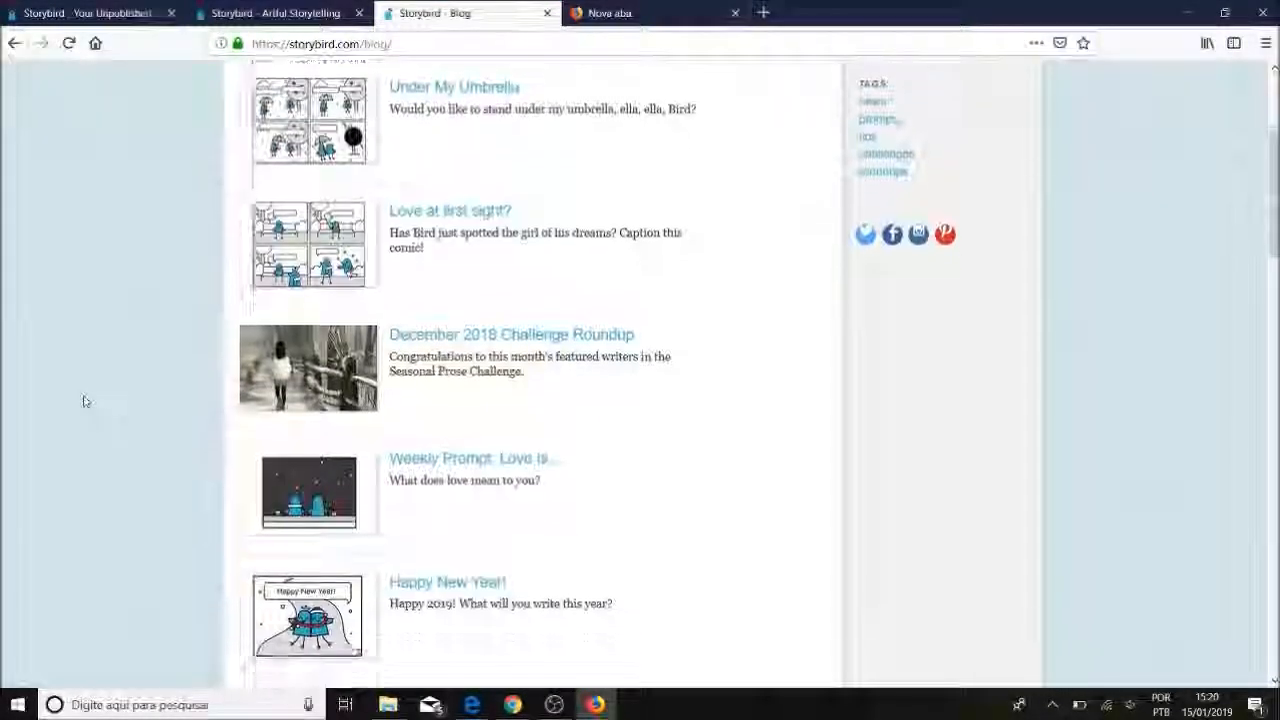
pyautogui.scroll(-4, 86, 401)
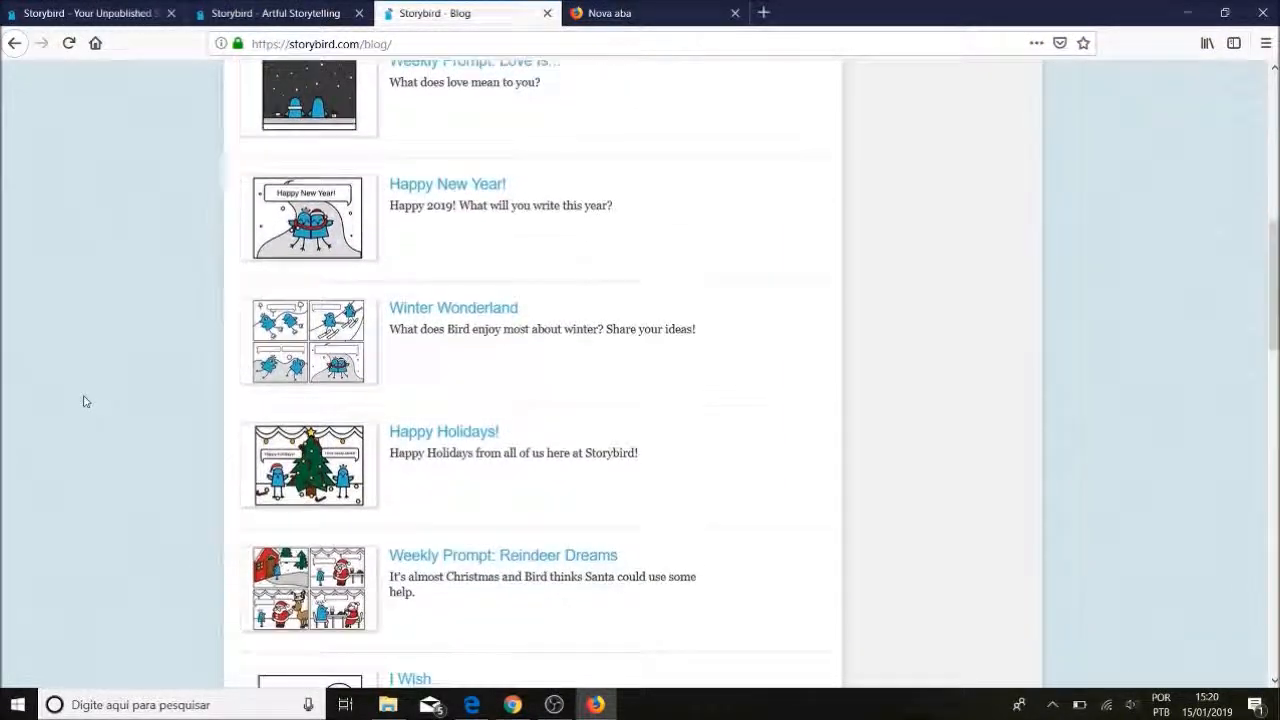
# Log out of the Storybird educator account
pyautogui.scroll(10, 86, 401)
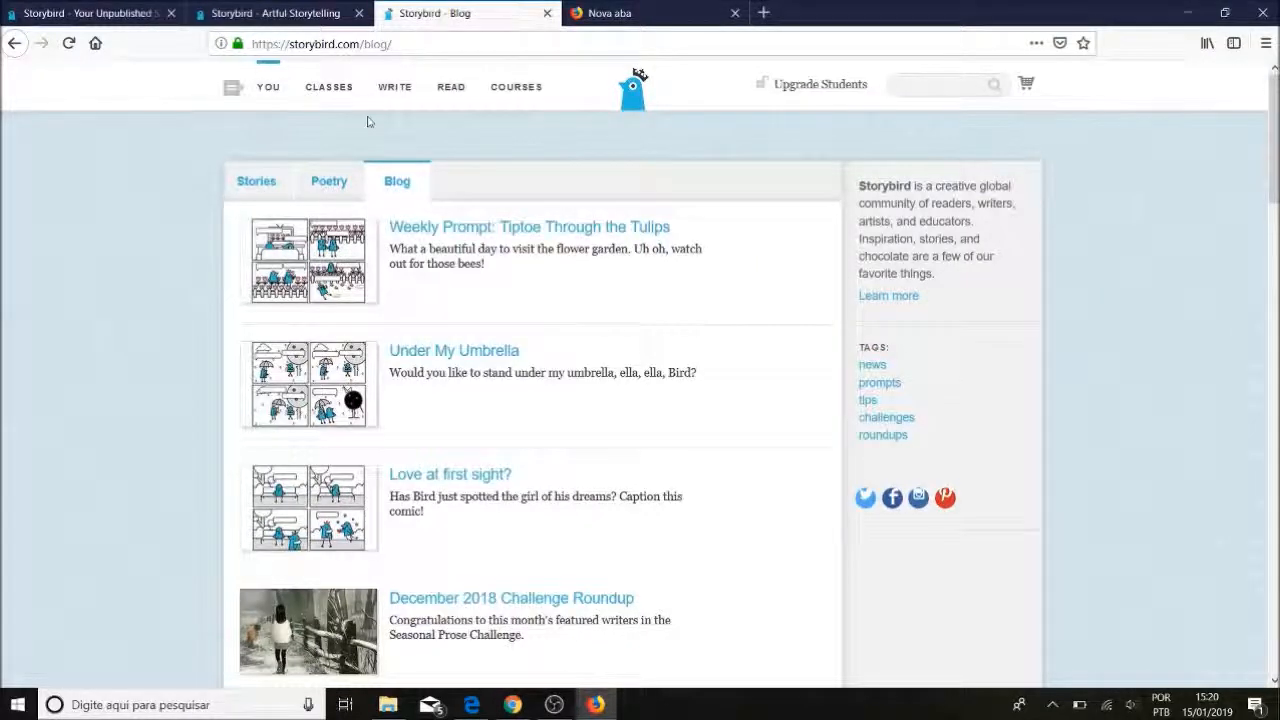
pyautogui.moveTo(278, 87)
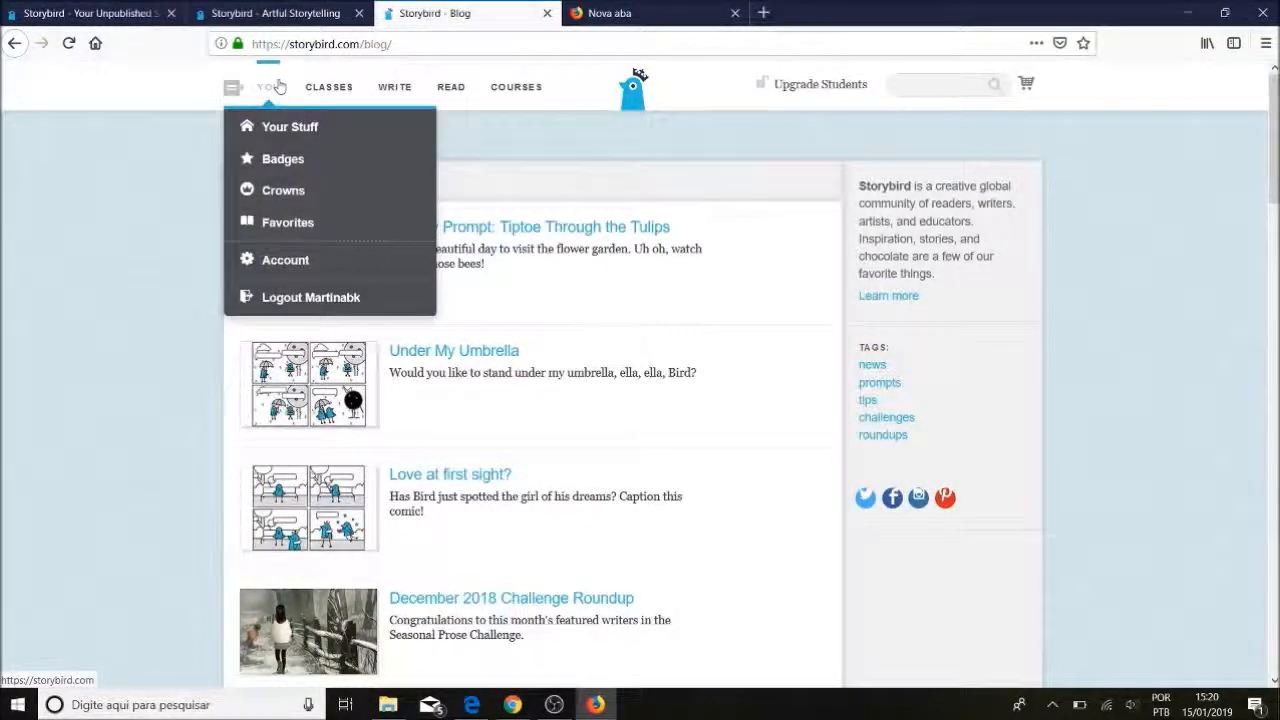
pyautogui.click(325, 300)
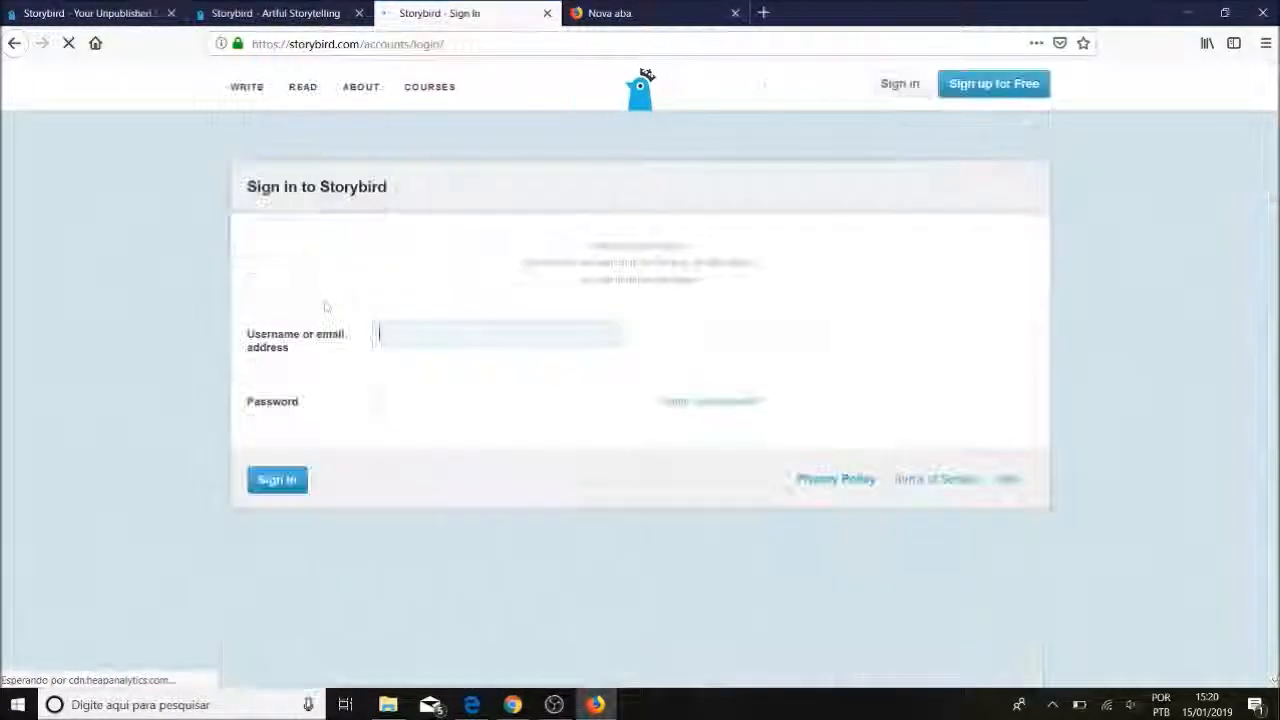